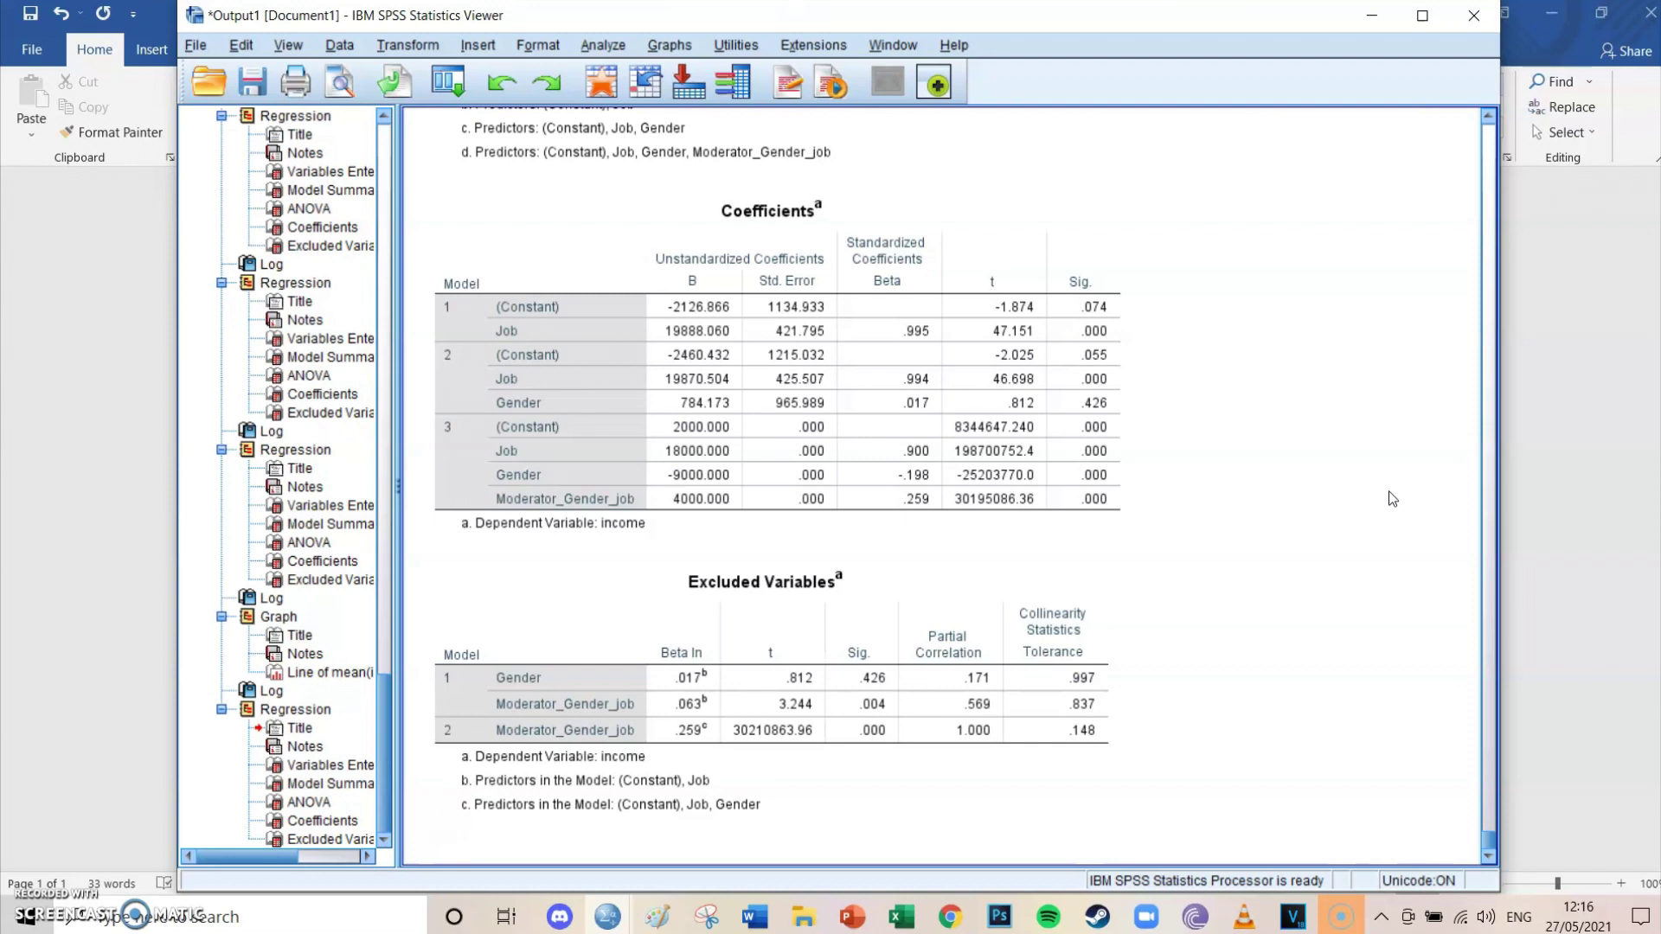
Select the Excluded Variables and Coefficients tables in the SPSS output.
{"action": "left_click", "coordinate": [1090, 568]}
{"action": "left_click", "coordinate": [1174, 546]}
{"action": "left_click", "coordinate": [1101, 550]}
{"action": "left_click", "coordinate": [1078, 541]}
{"action": "left_click", "coordinate": [1077, 546]}
Show the Job-to-Income moderation diagram in Paint, then switch to the SPSS Data Editor.
{"action": "left_click", "coordinate": [657, 917]}
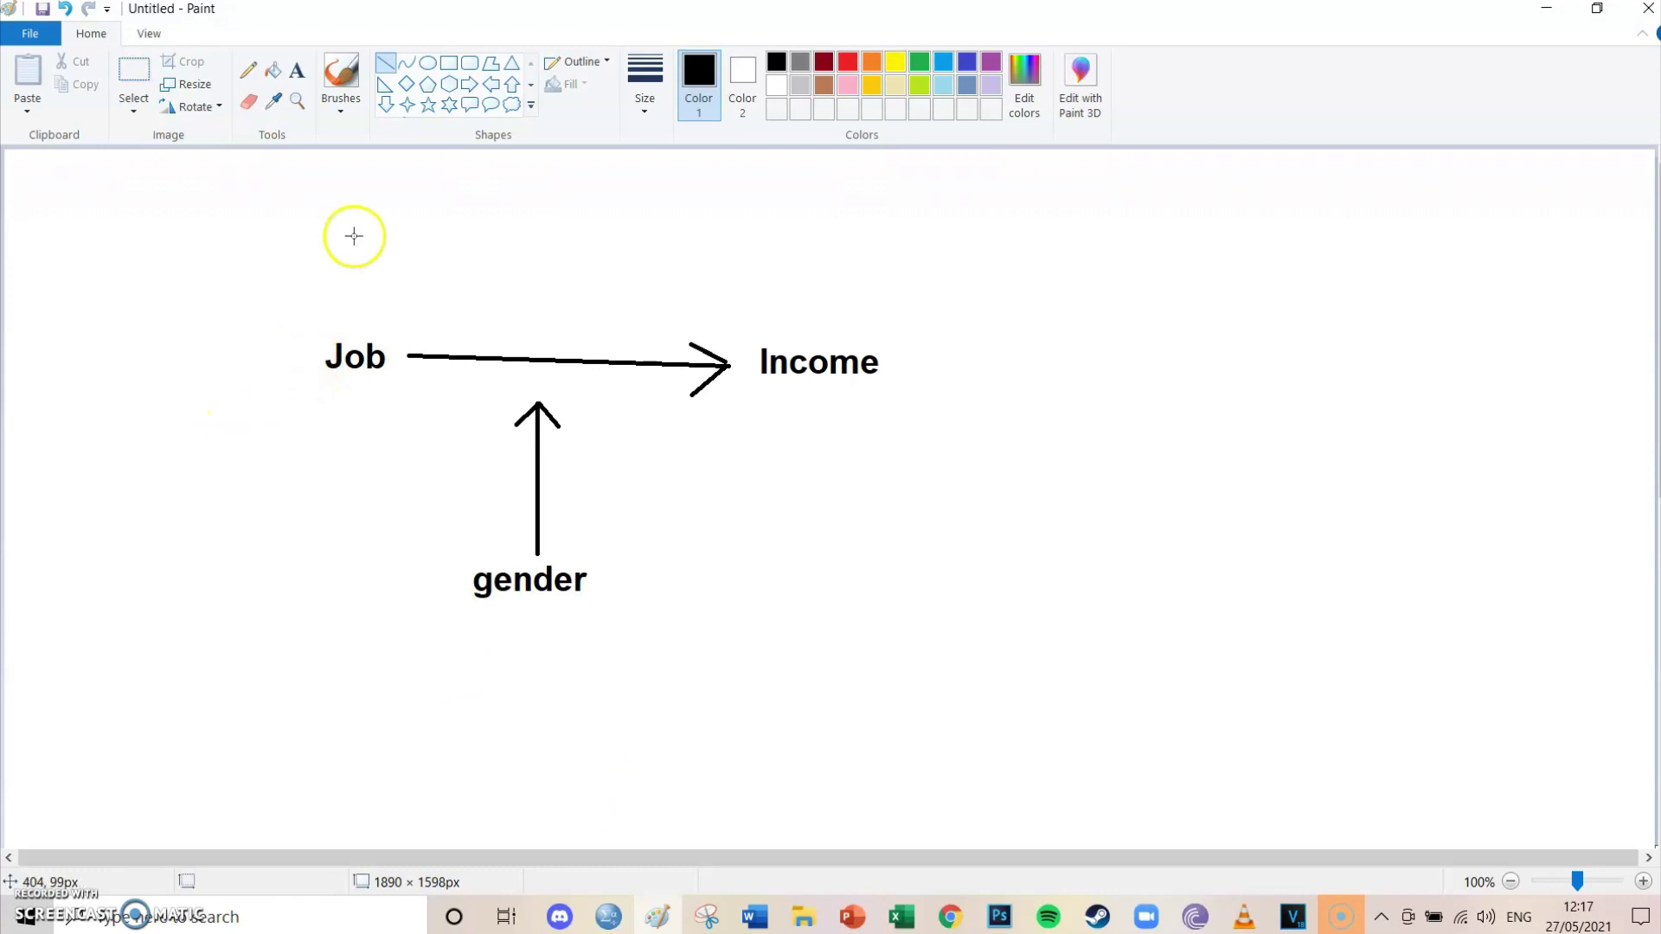
{"action": "left_click", "coordinate": [592, 920]}
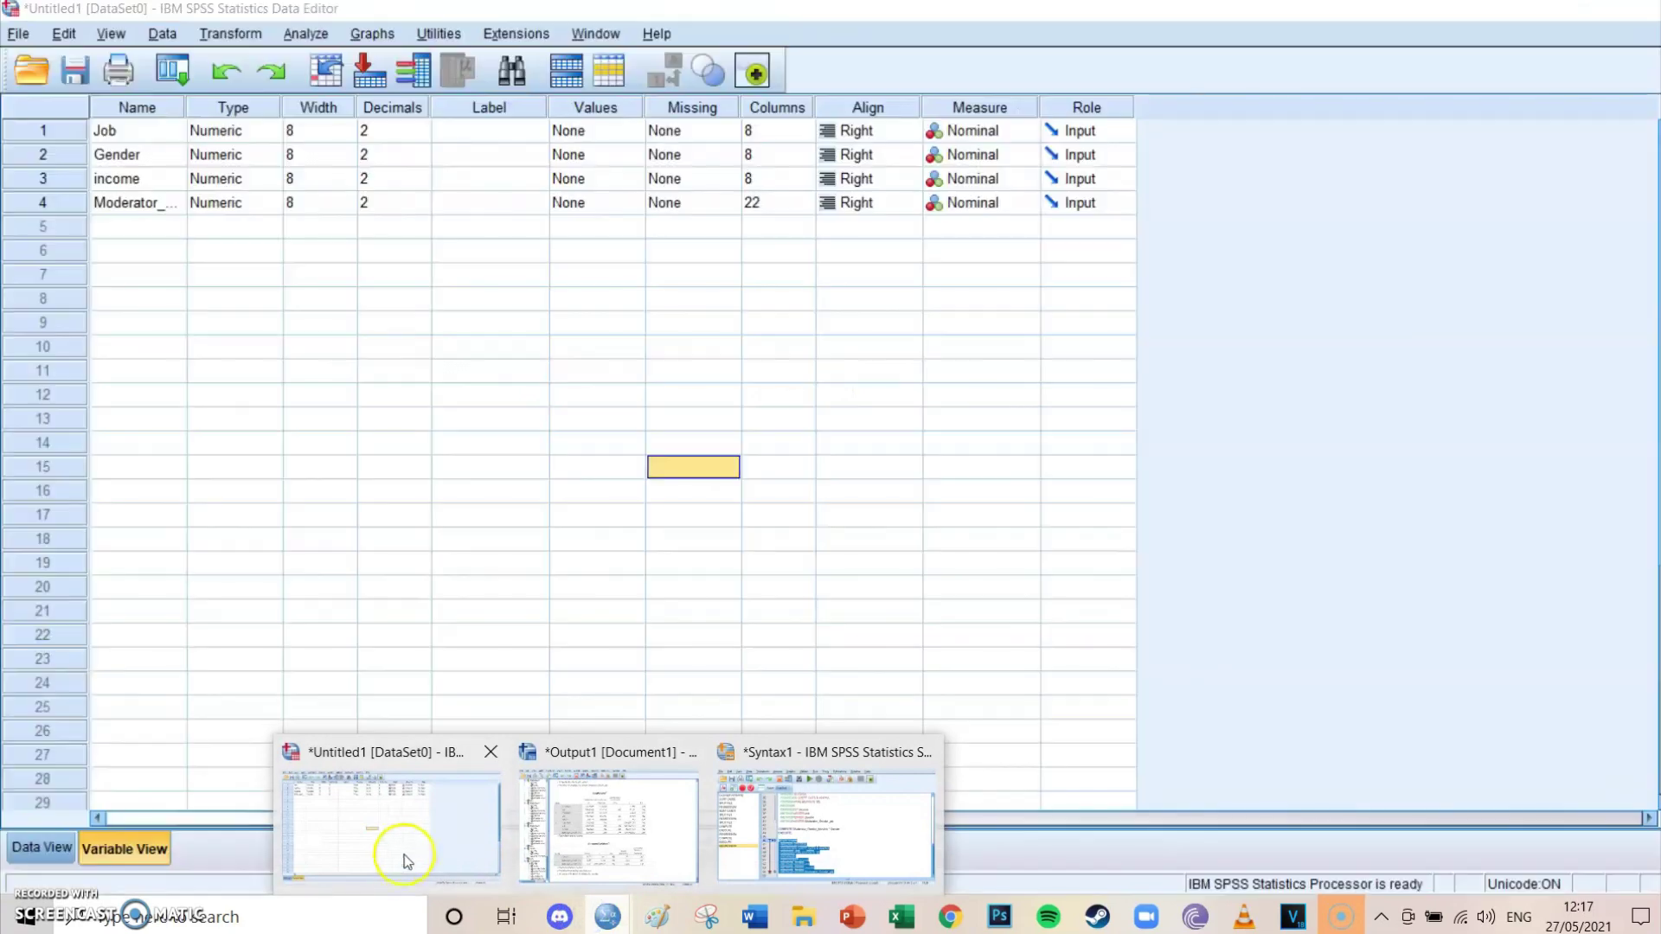
{"action": "left_click", "coordinate": [403, 855]}
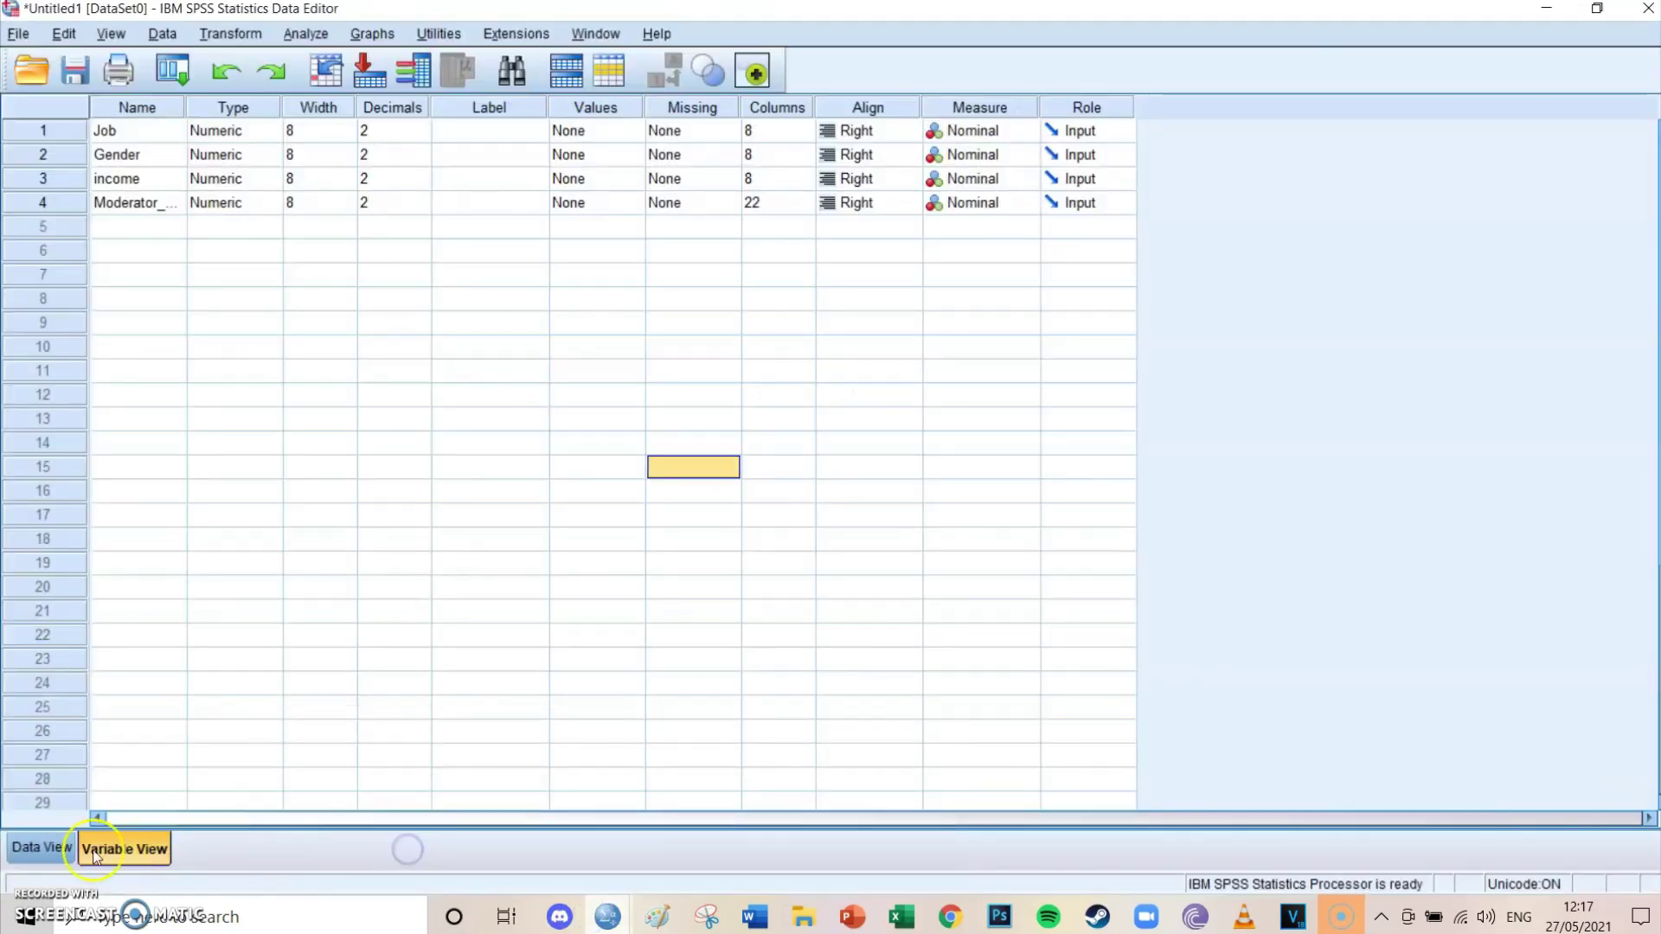
Review the Job, Gender, income and Moderator_Gender_job values in Data View, then return to the Paint diagram.
{"action": "left_click", "coordinate": [59, 850]}
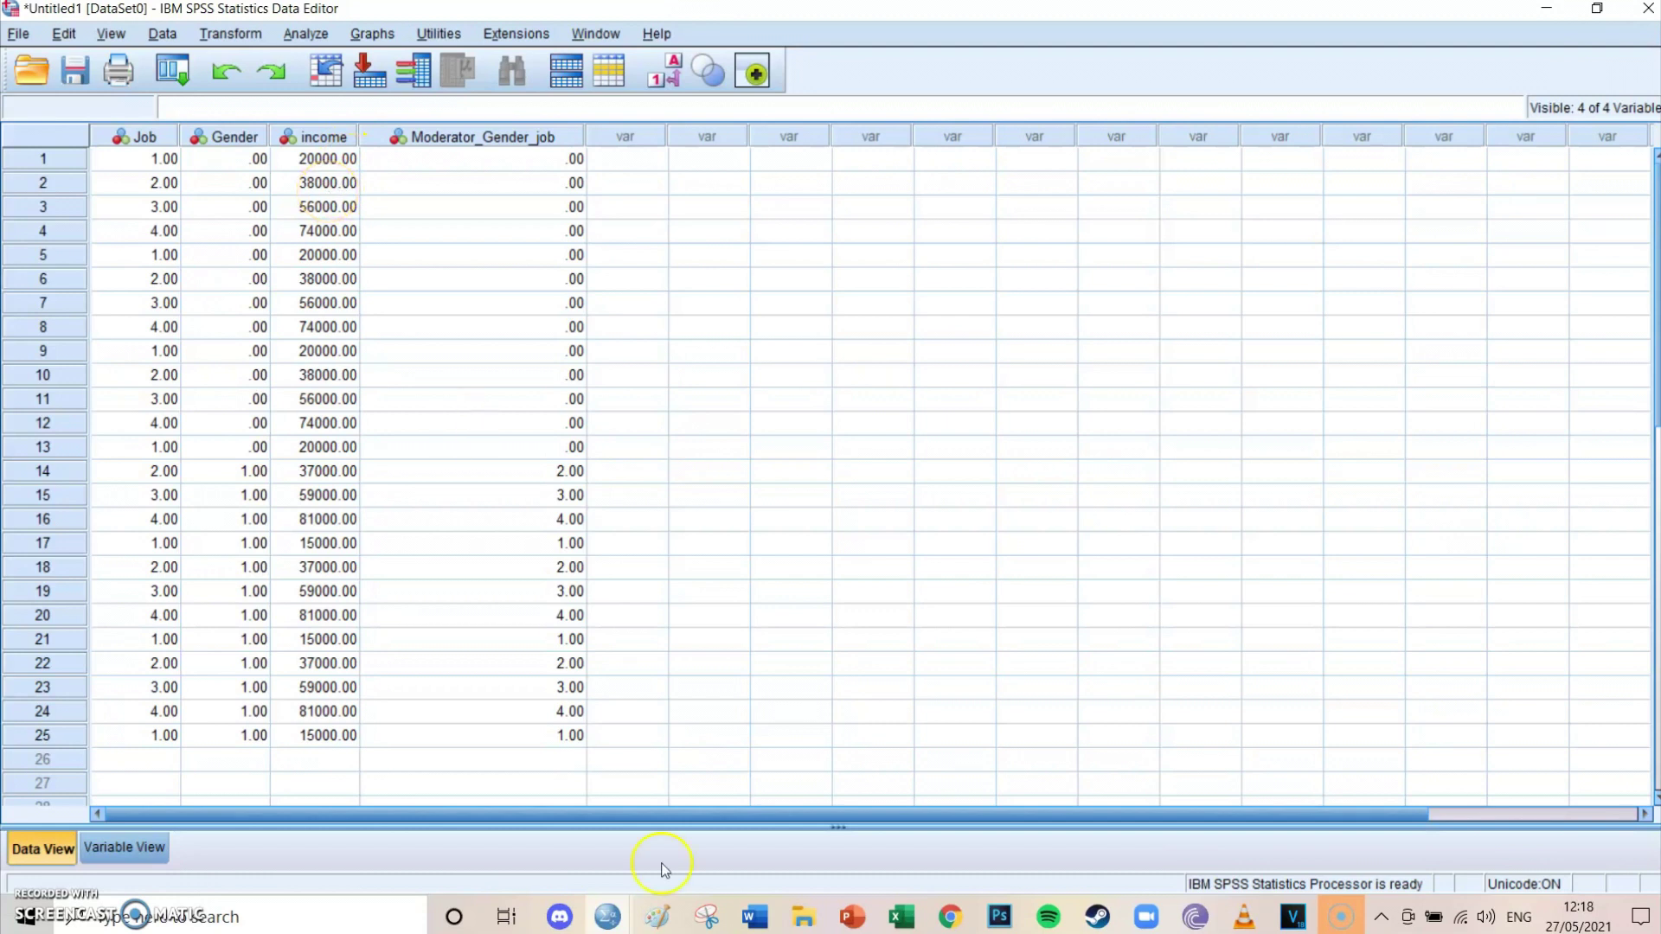
{"action": "left_click", "coordinate": [610, 922]}
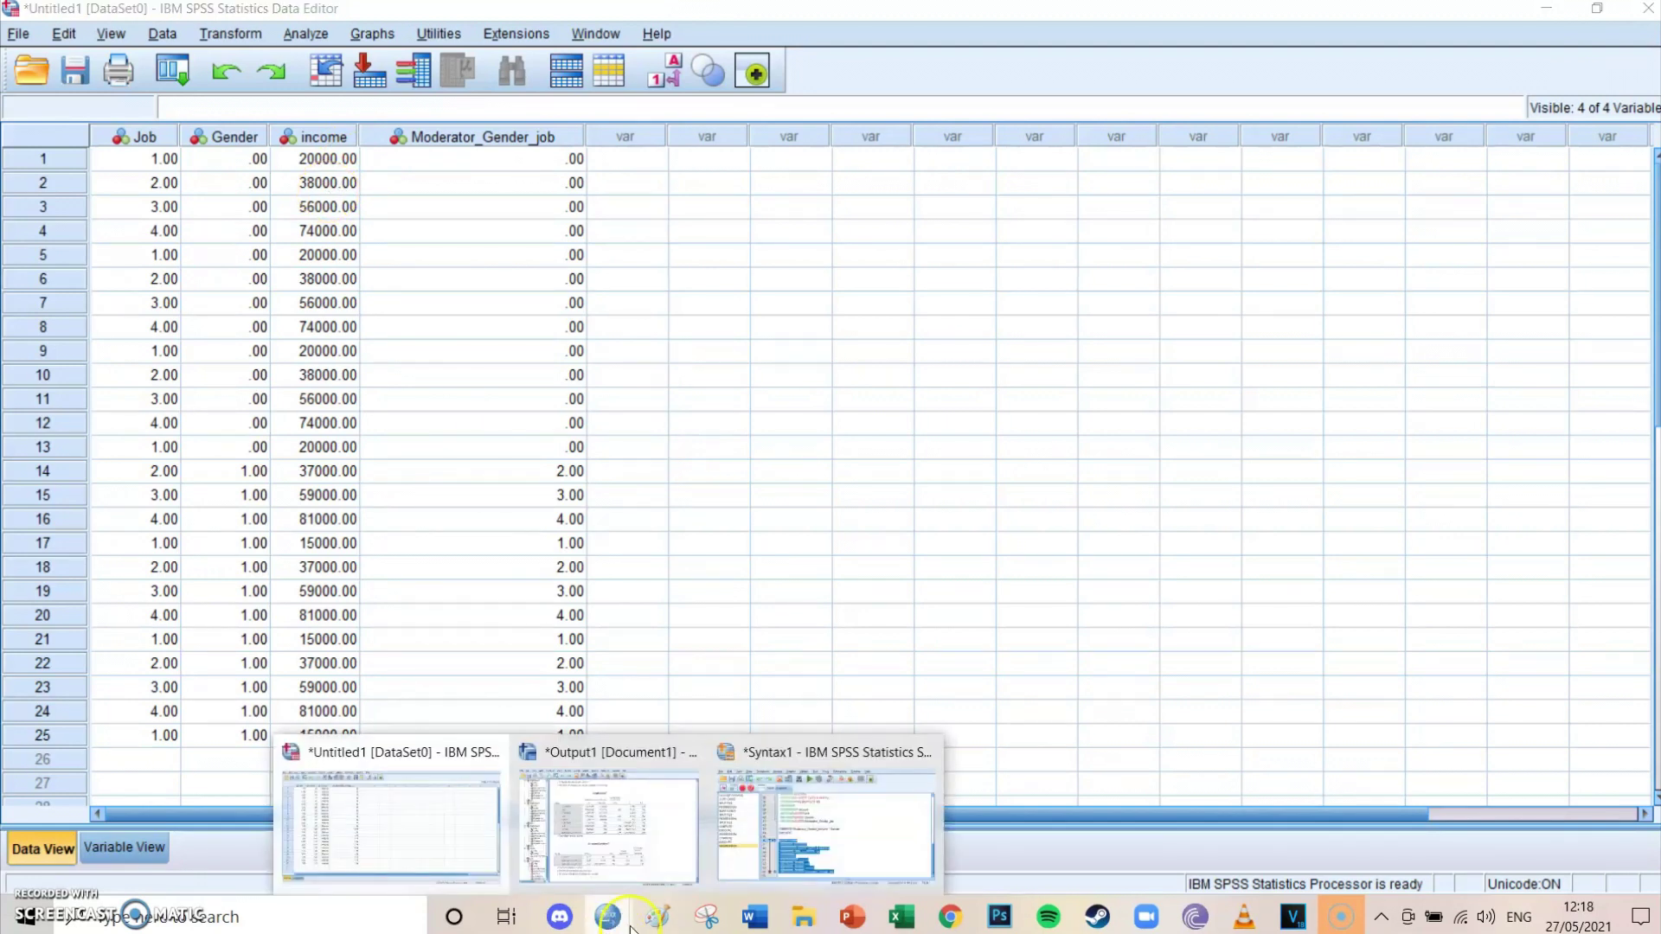
{"action": "left_click", "coordinate": [657, 919]}
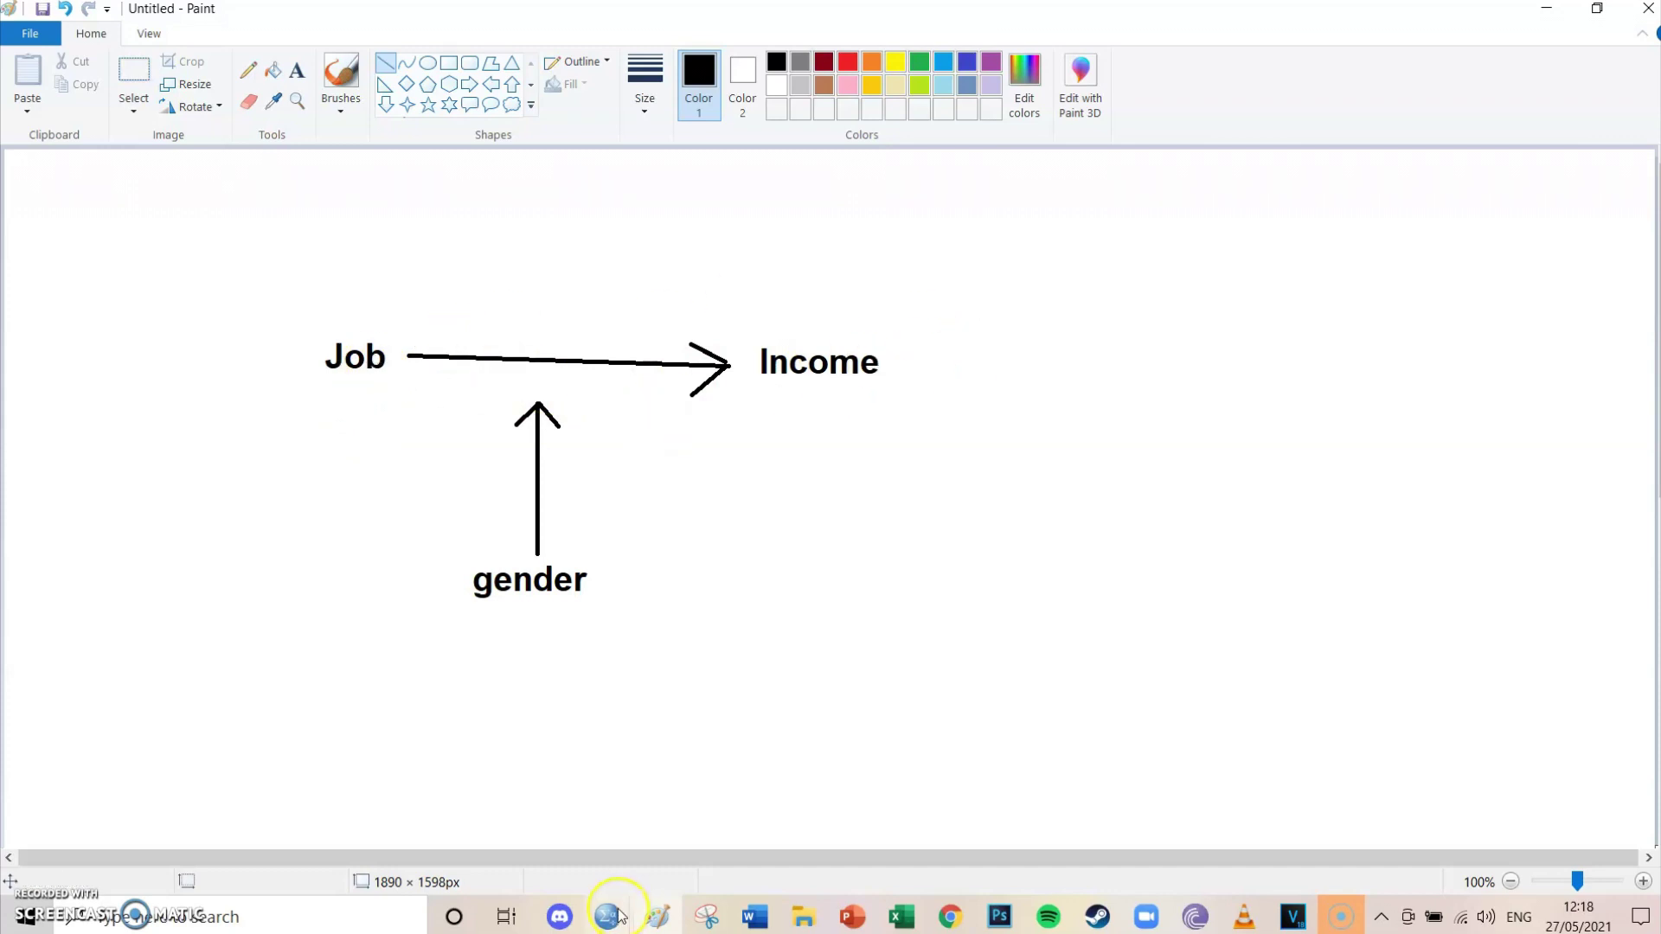
Bring up the SPSS output whose Coefficients table shows Moderator_Gender_job at B 4000.
{"action": "mouse_move", "coordinate": [621, 916]}
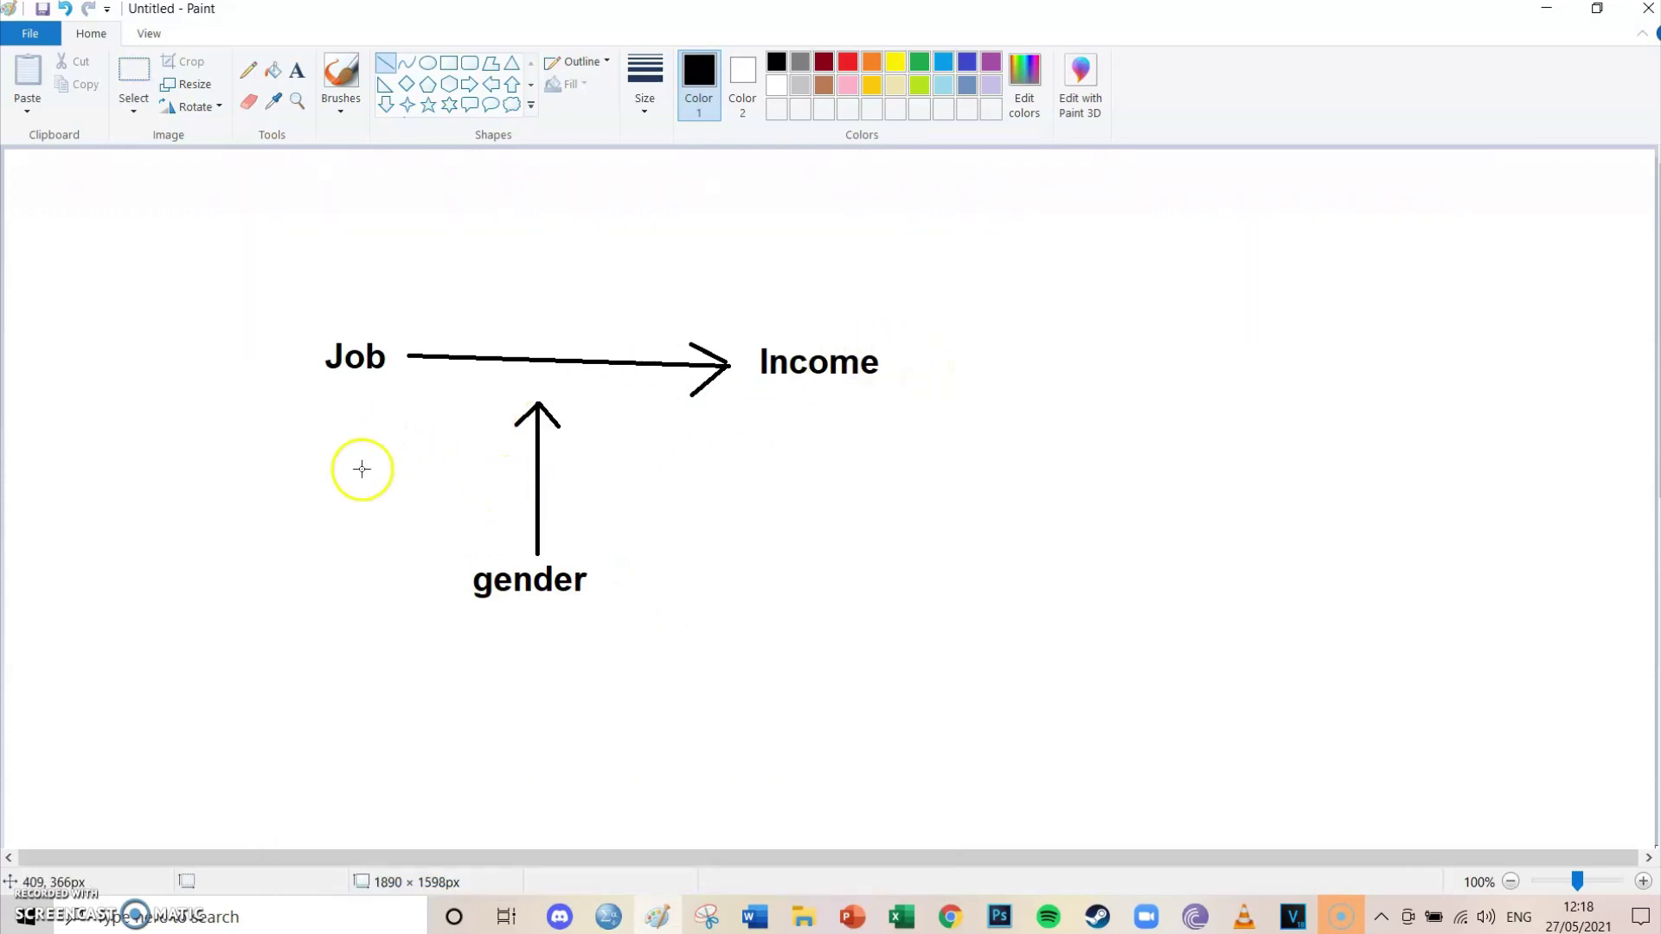
{"action": "left_click", "coordinate": [607, 919]}
{"action": "left_click", "coordinate": [651, 837]}
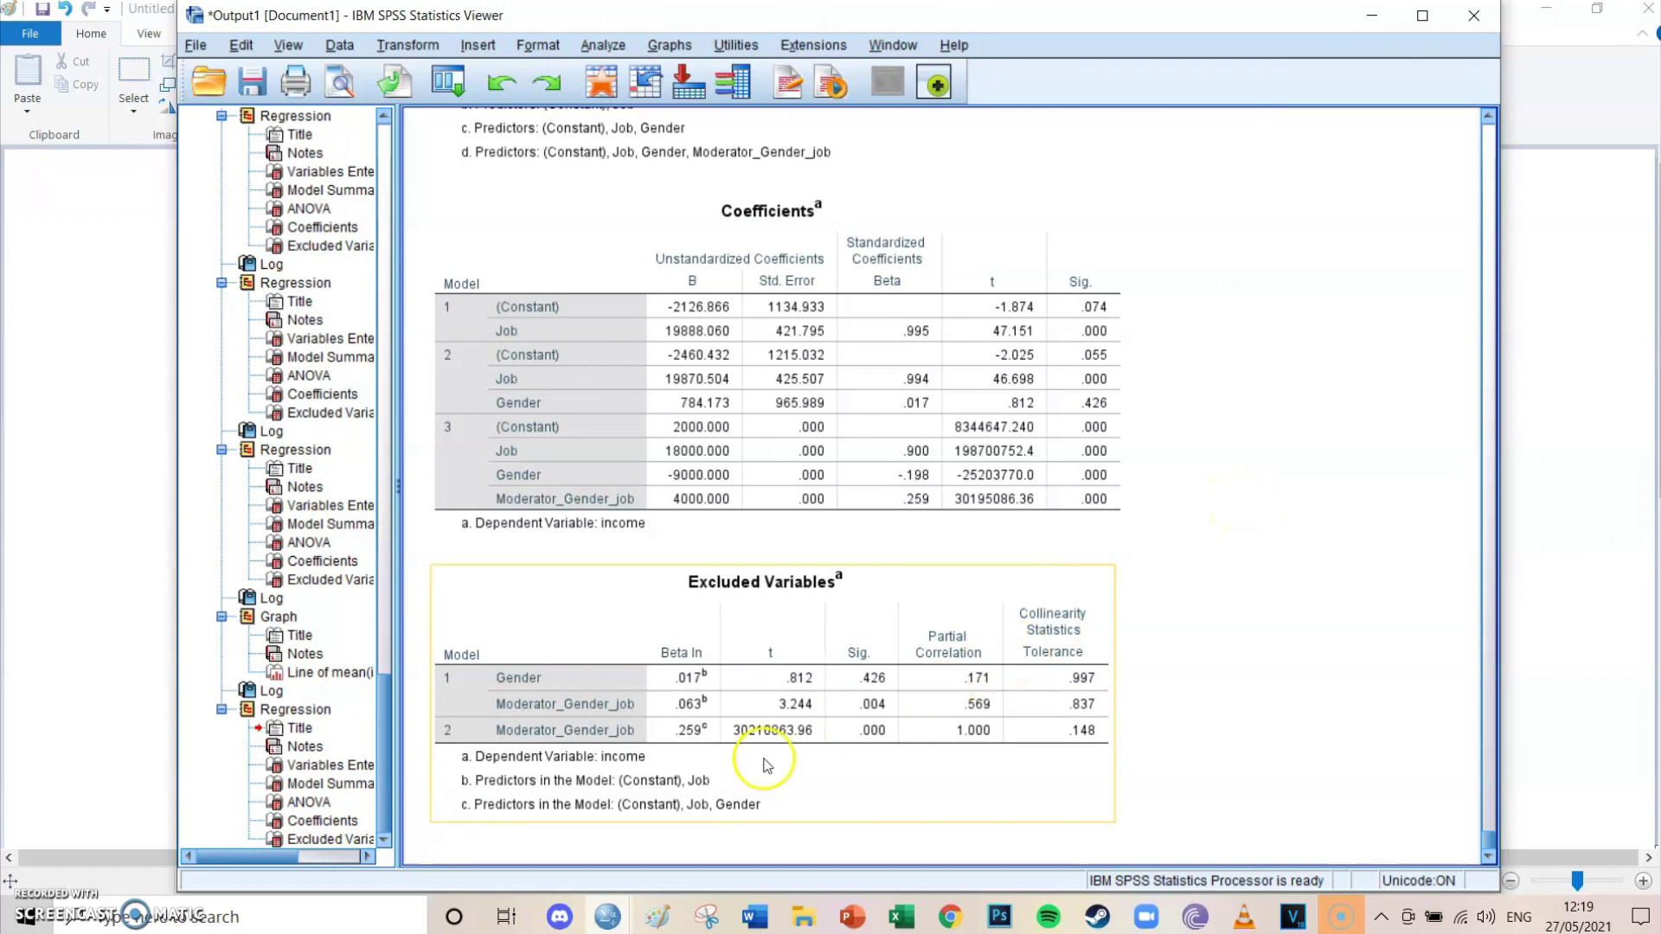
Switch to Word's Document1 holding the Y=B0+X1*B1+X2*B2+X1*X2*B3 equation.
{"action": "mouse_move", "coordinate": [767, 916]}
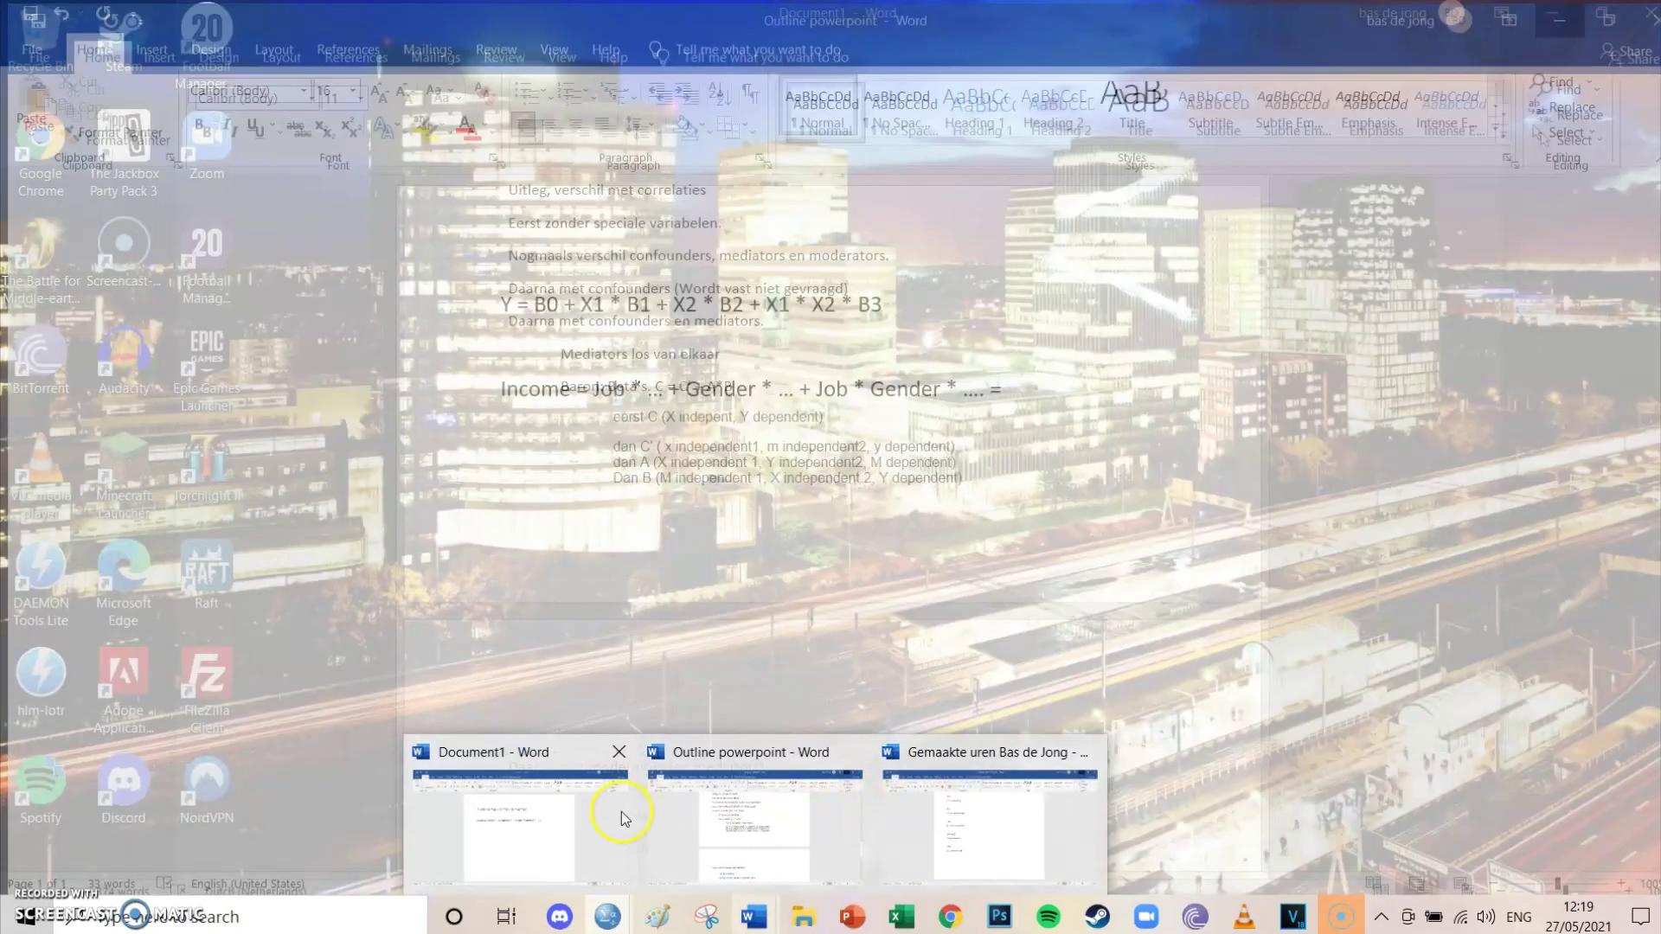
{"action": "left_click", "coordinate": [621, 811]}
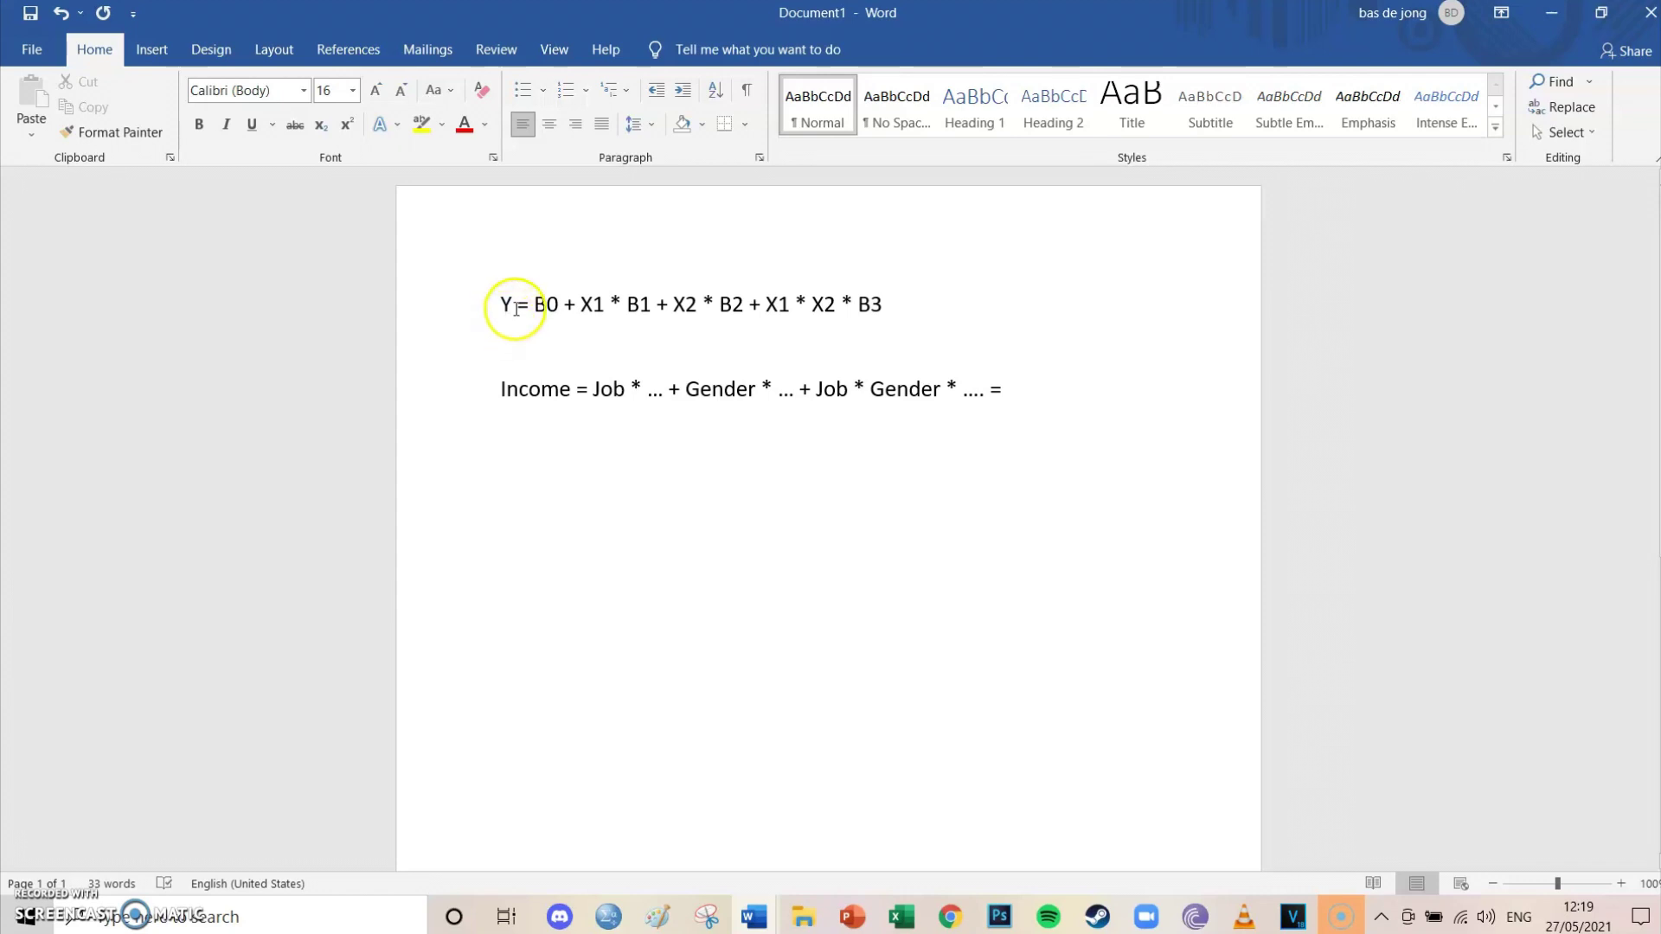
Add a new line below the first equation beginning 'Depend = const'.
{"action": "left_click", "coordinate": [500, 306]}
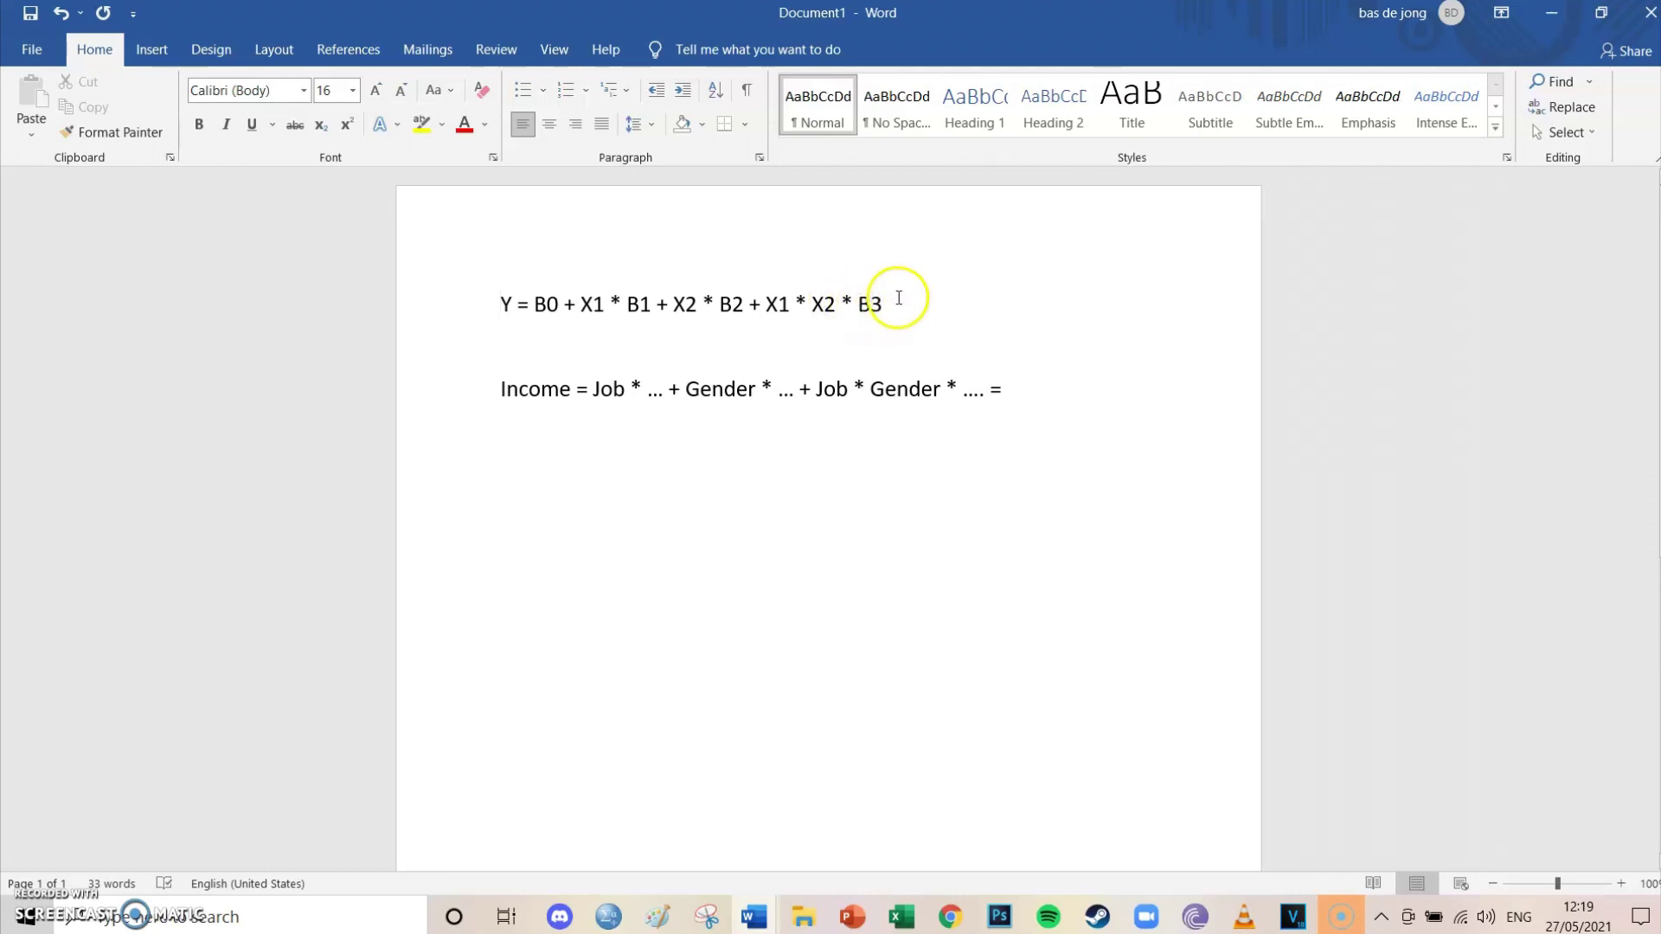
{"action": "left_click", "coordinate": [754, 358]}
{"action": "key", "text": "Return"}
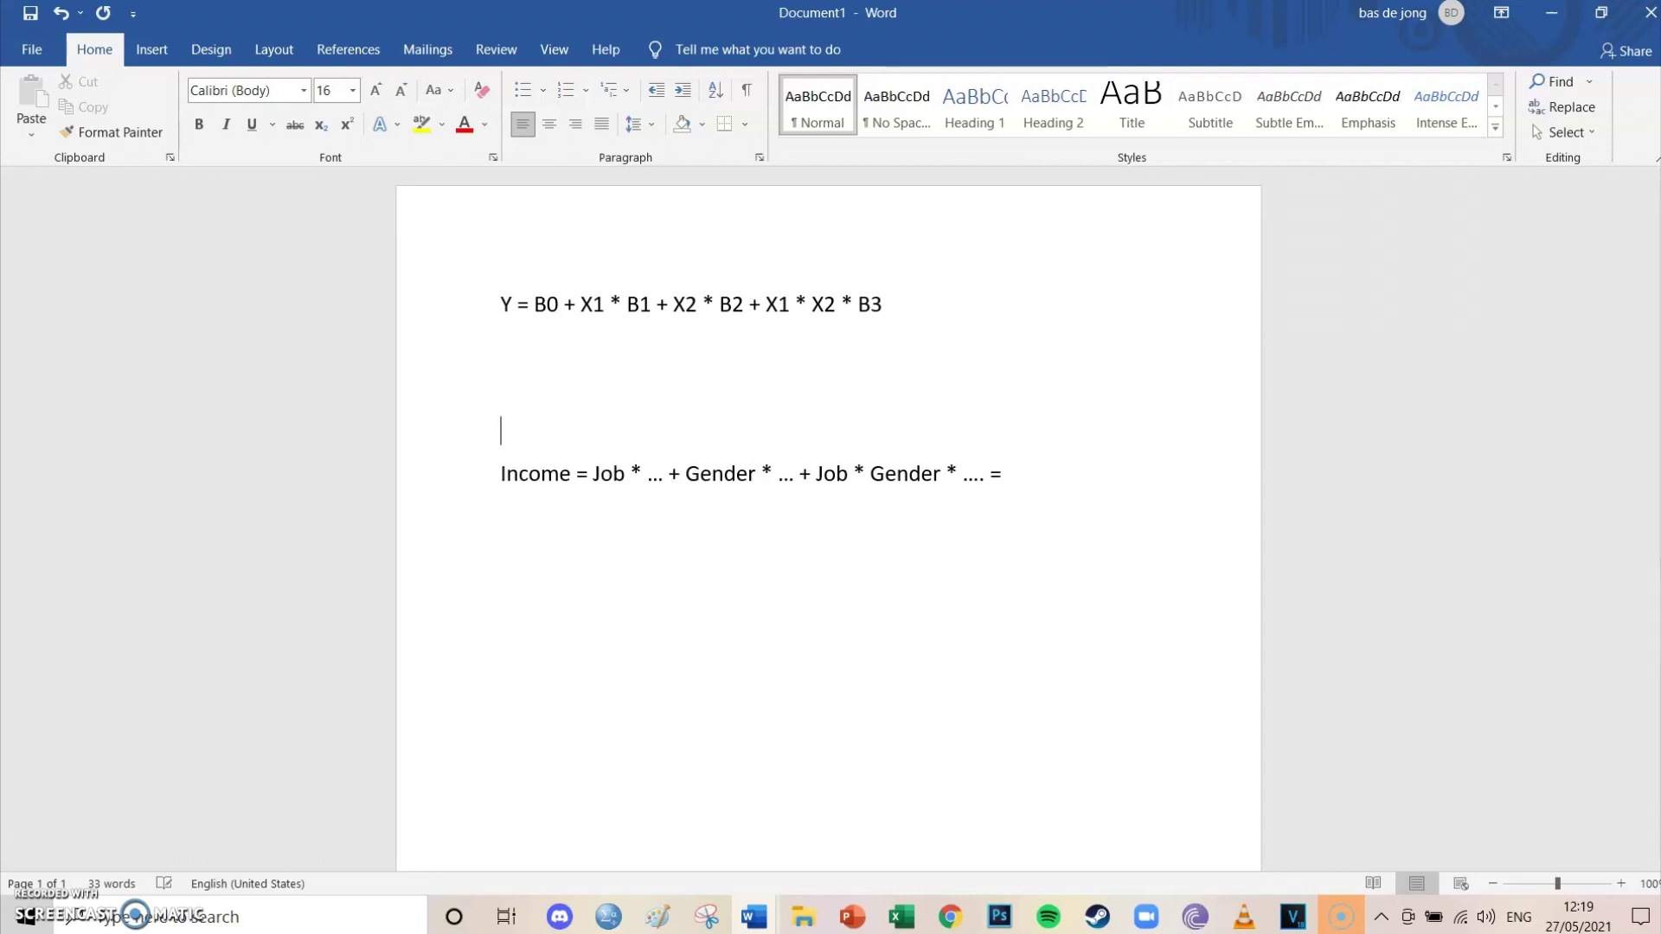
{"action": "type", "text": "Depend = constant +"}
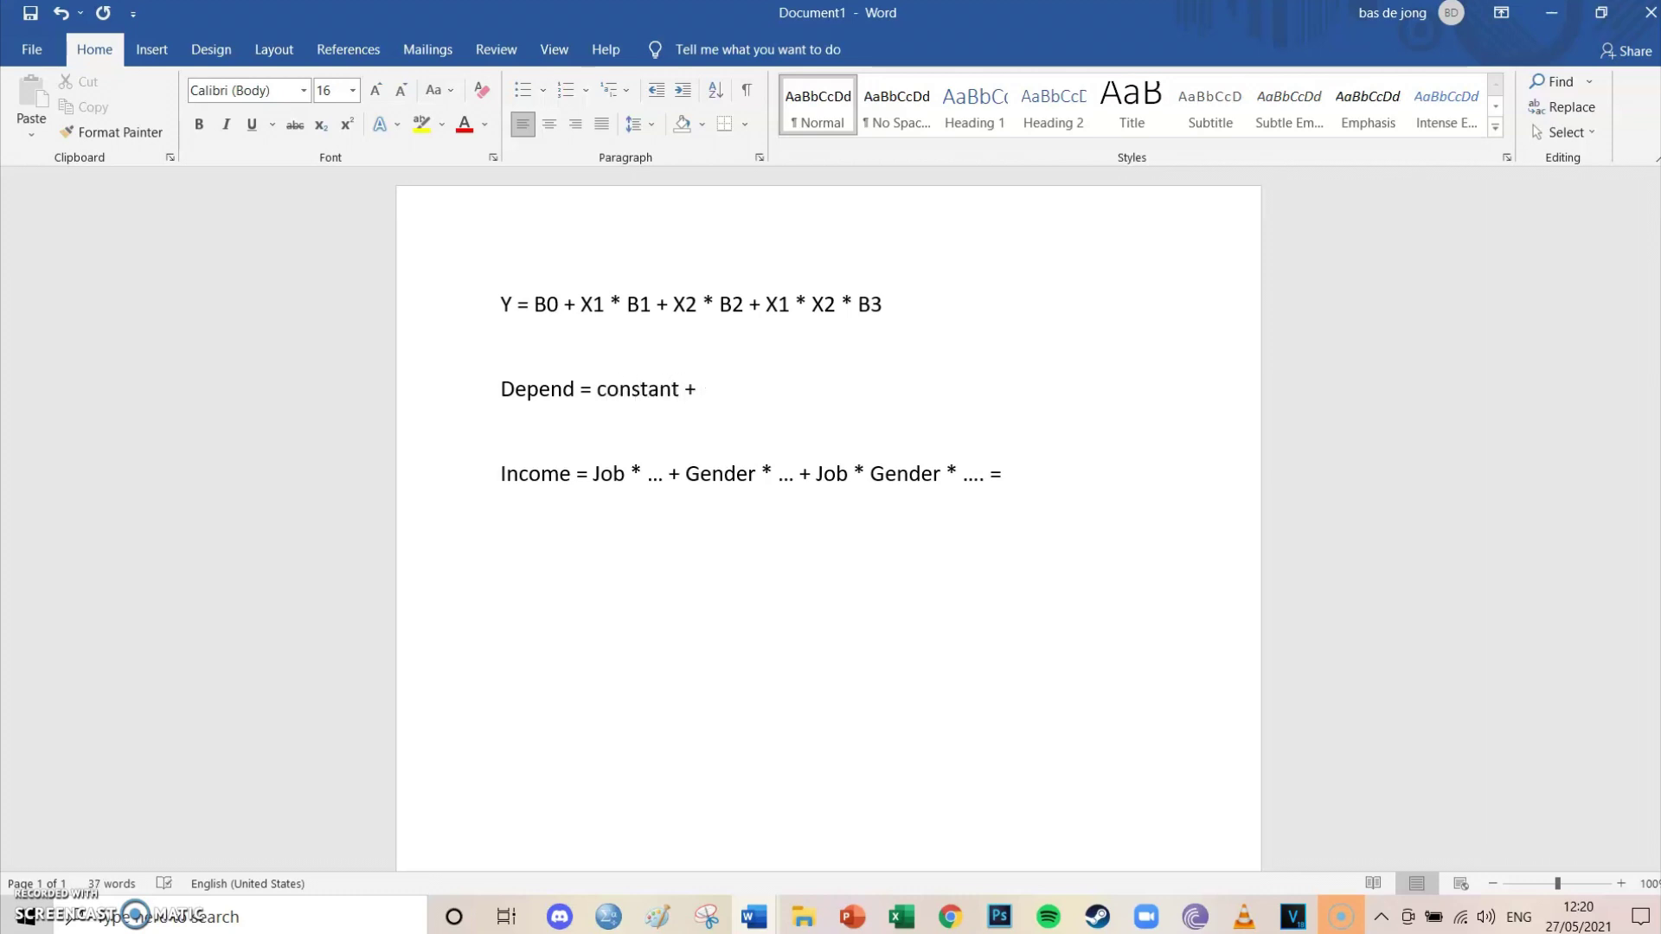
Paste the X1*B1 + X2*B2 + X1*X2*B3 terms after 'constant +' and start an 'Income' line.
{"action": "left_click", "coordinate": [890, 289]}
{"action": "left_click_drag", "start_coordinate": [890, 288], "coordinate": [534, 302]}
{"action": "left_click", "coordinate": [534, 303]}
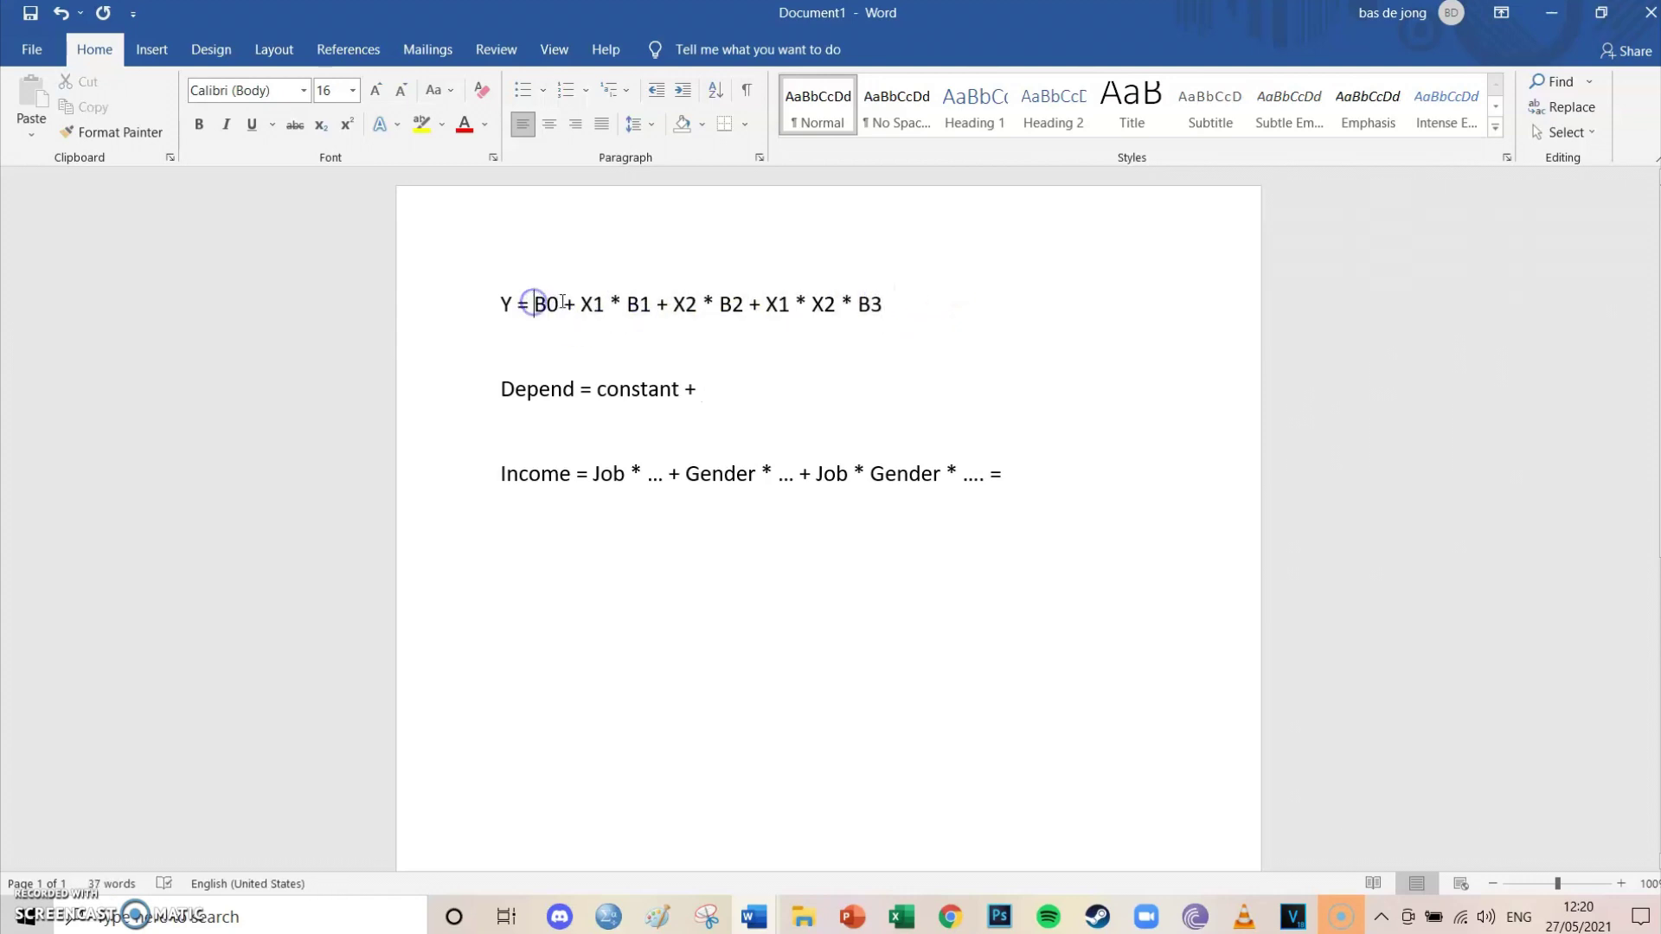
{"action": "left_click_drag", "start_coordinate": [580, 305], "coordinate": [912, 319]}
{"action": "key", "text": "ctrl+c"}
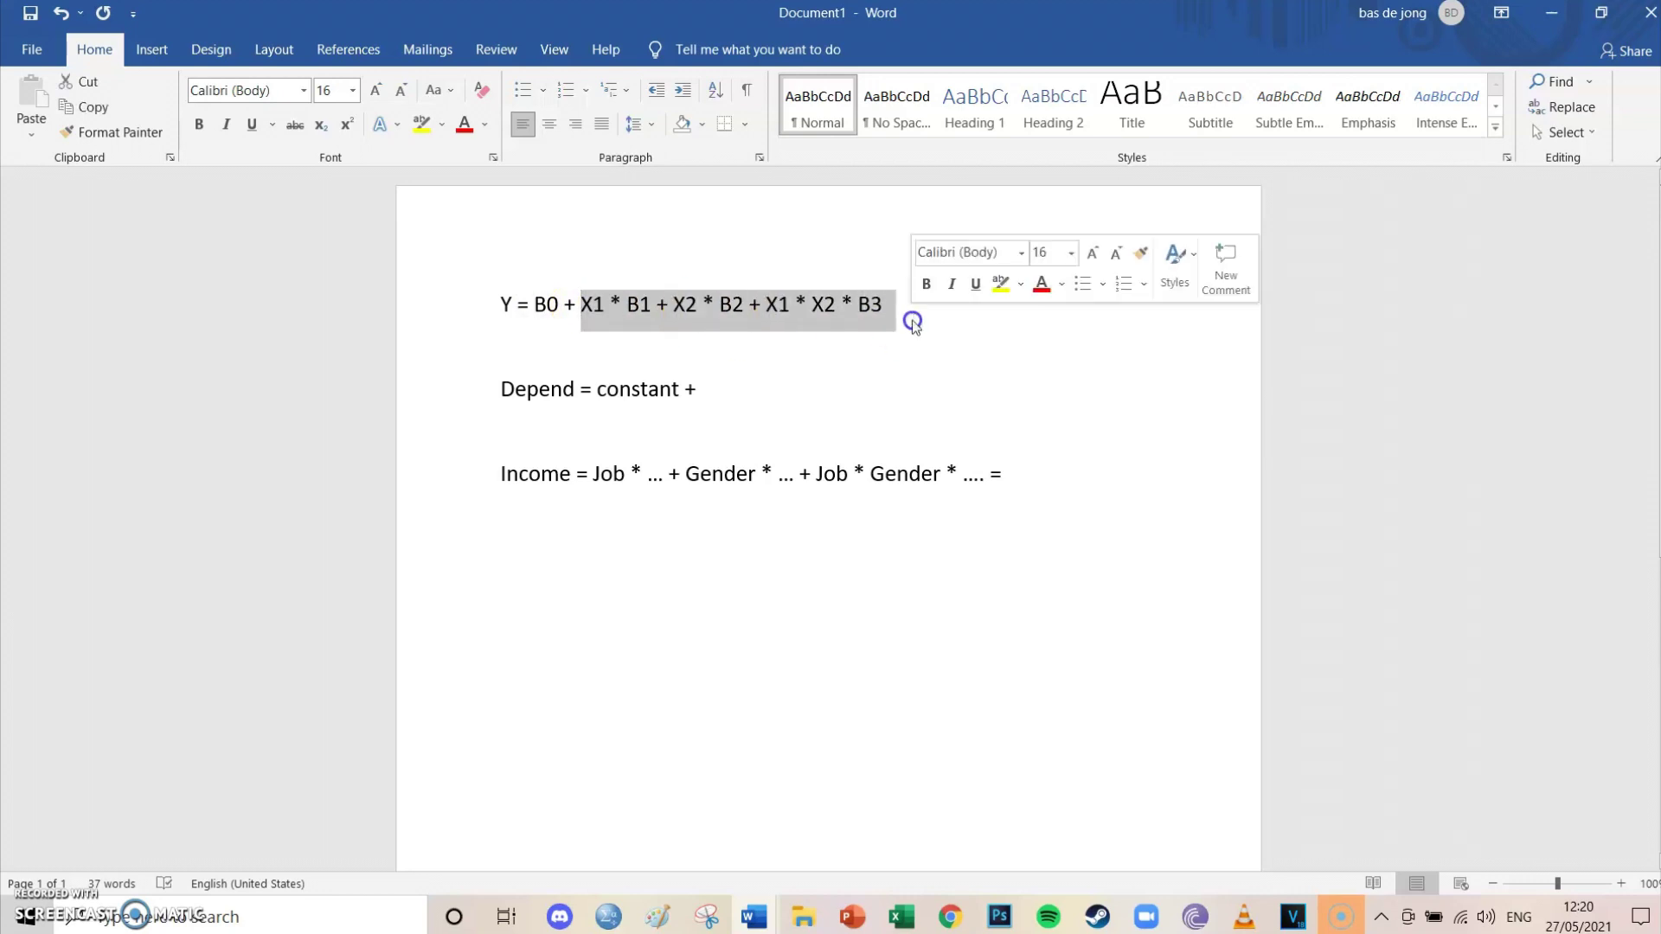
{"action": "left_click", "coordinate": [787, 382]}
{"action": "key", "text": "ctrl+v"}
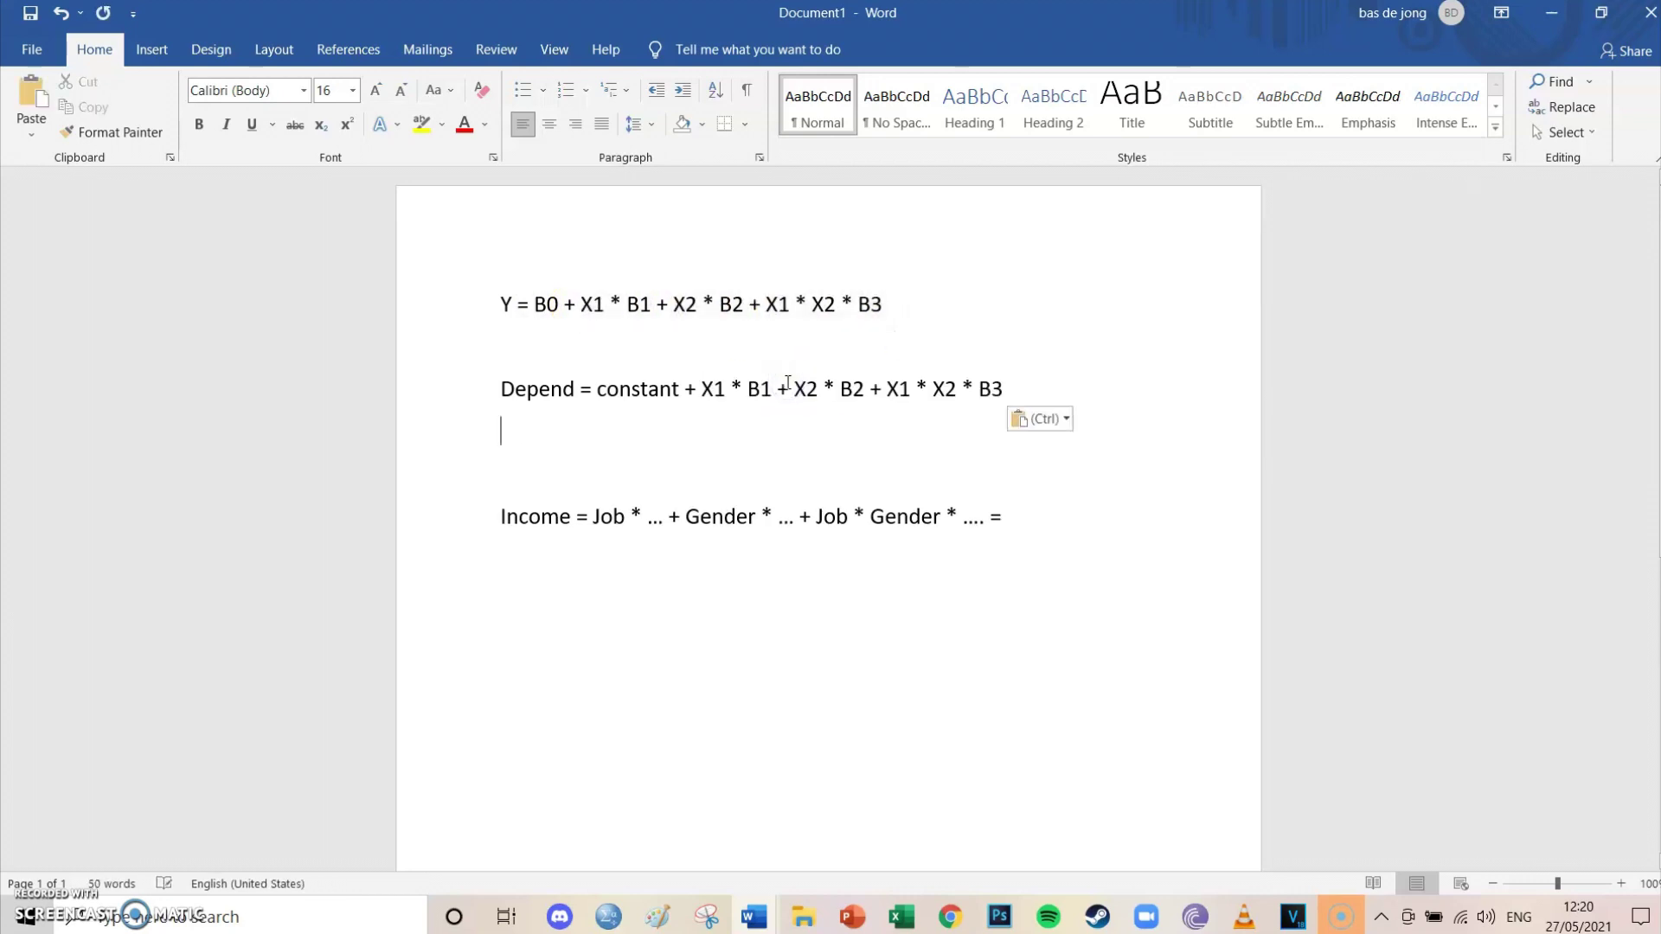
{"action": "key", "text": "Return"}
{"action": "type", "text": "Income ="}
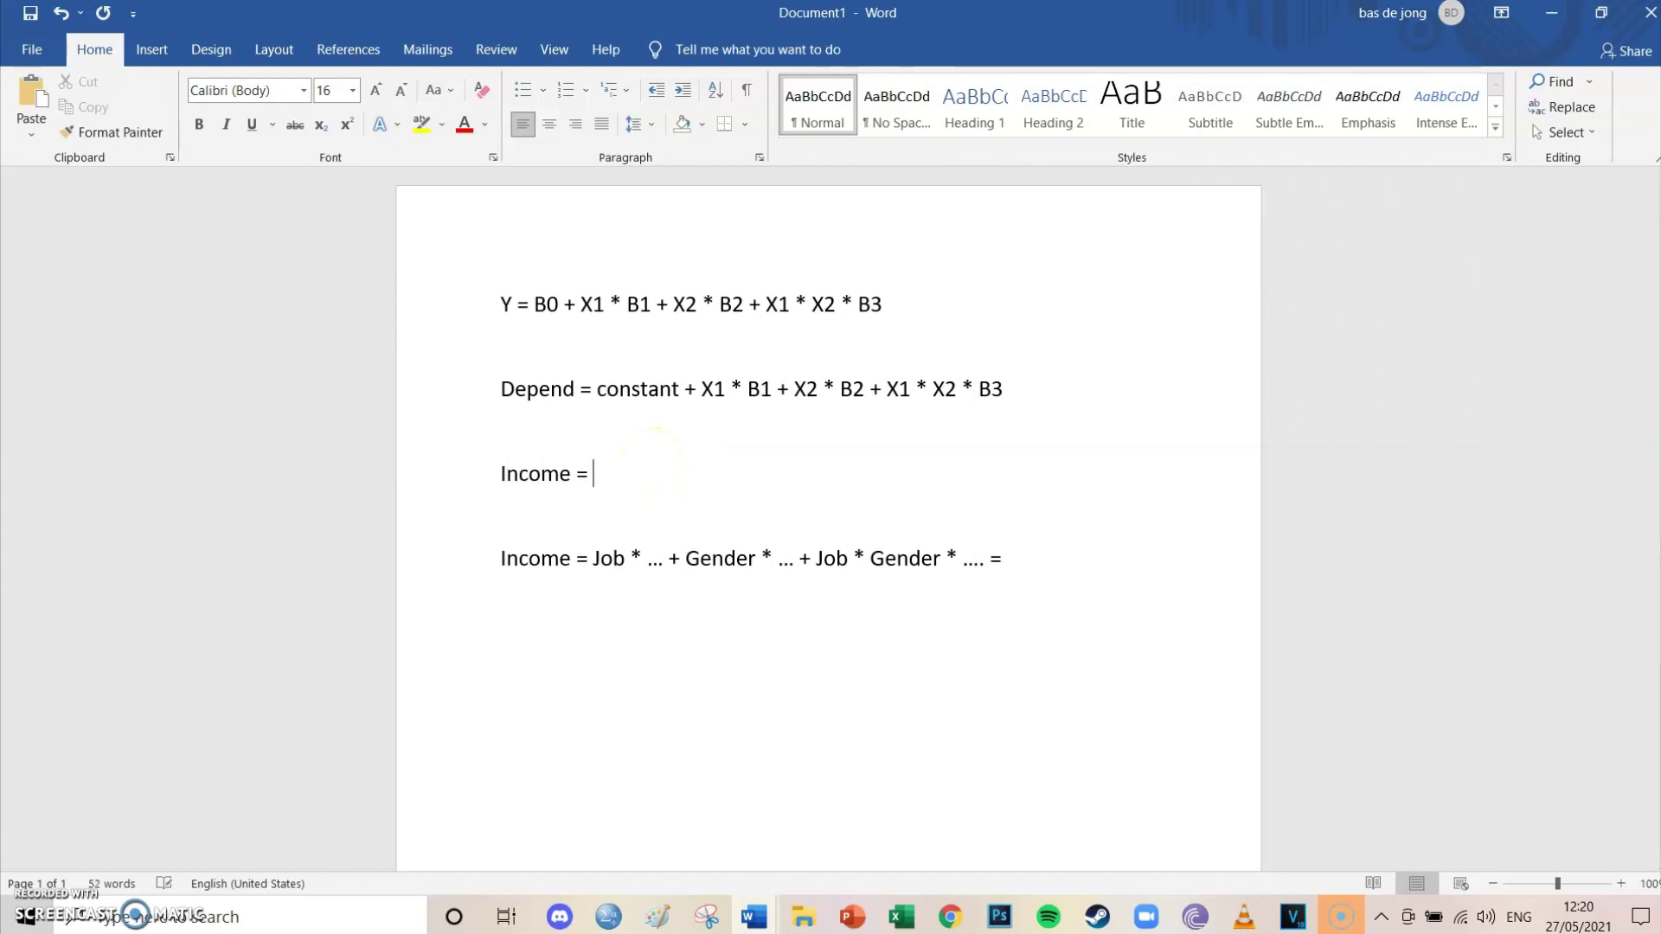
Bring up the SPSS output to read the model 3 B coefficients.
{"action": "mouse_move", "coordinate": [608, 915]}
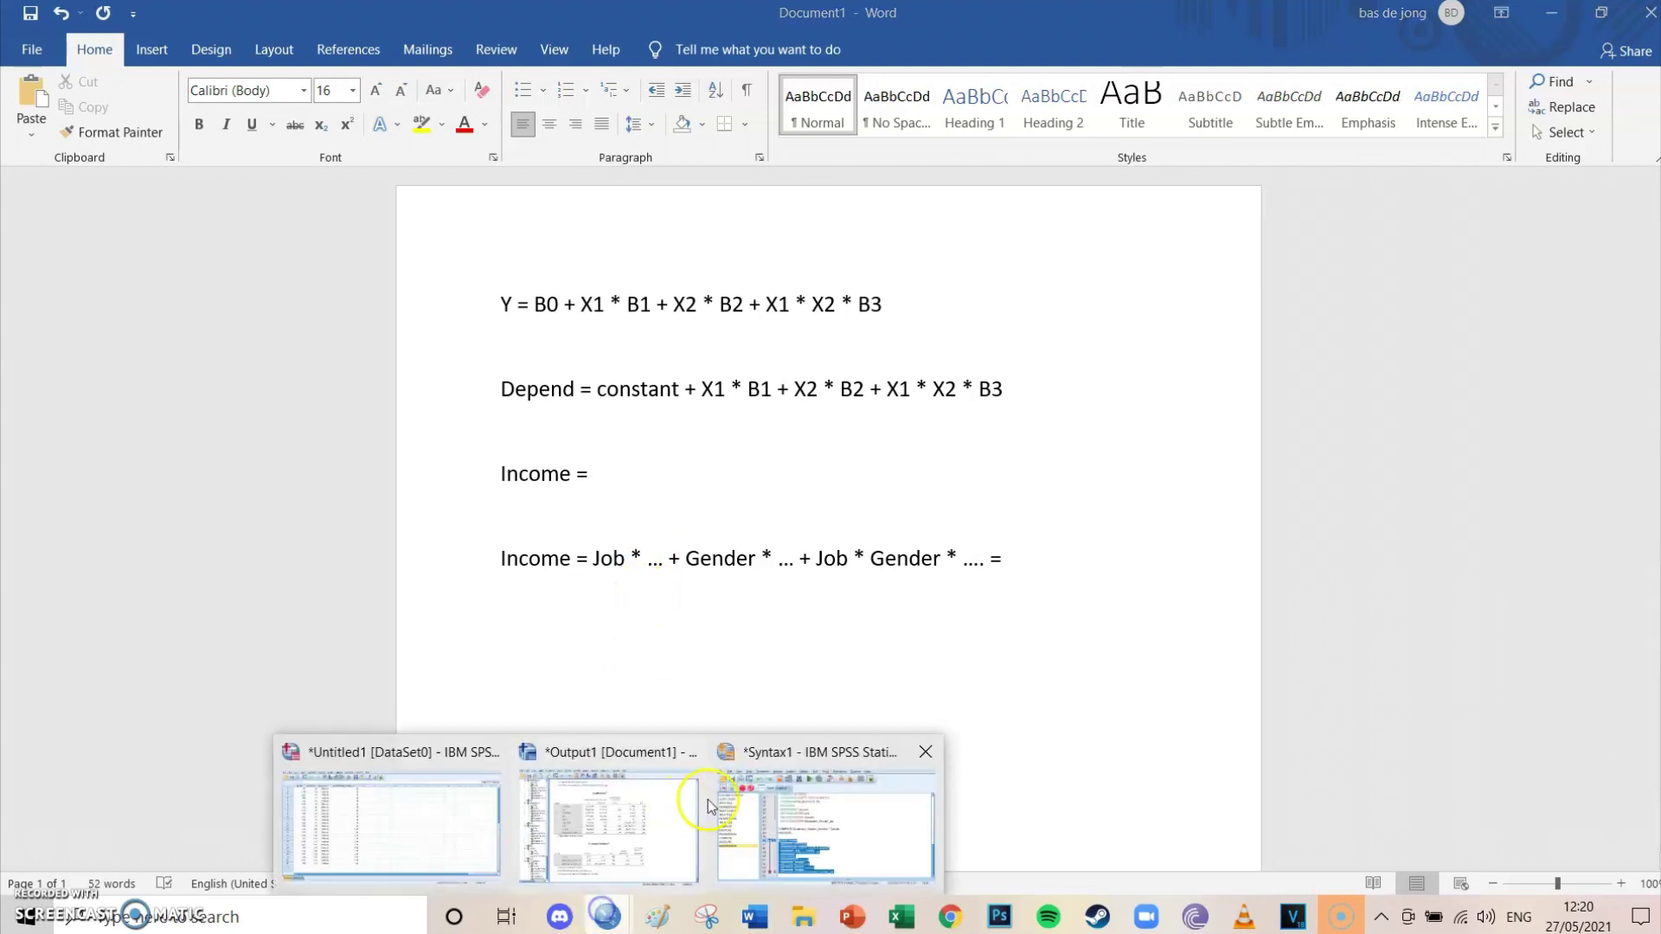
{"action": "left_click", "coordinate": [611, 798]}
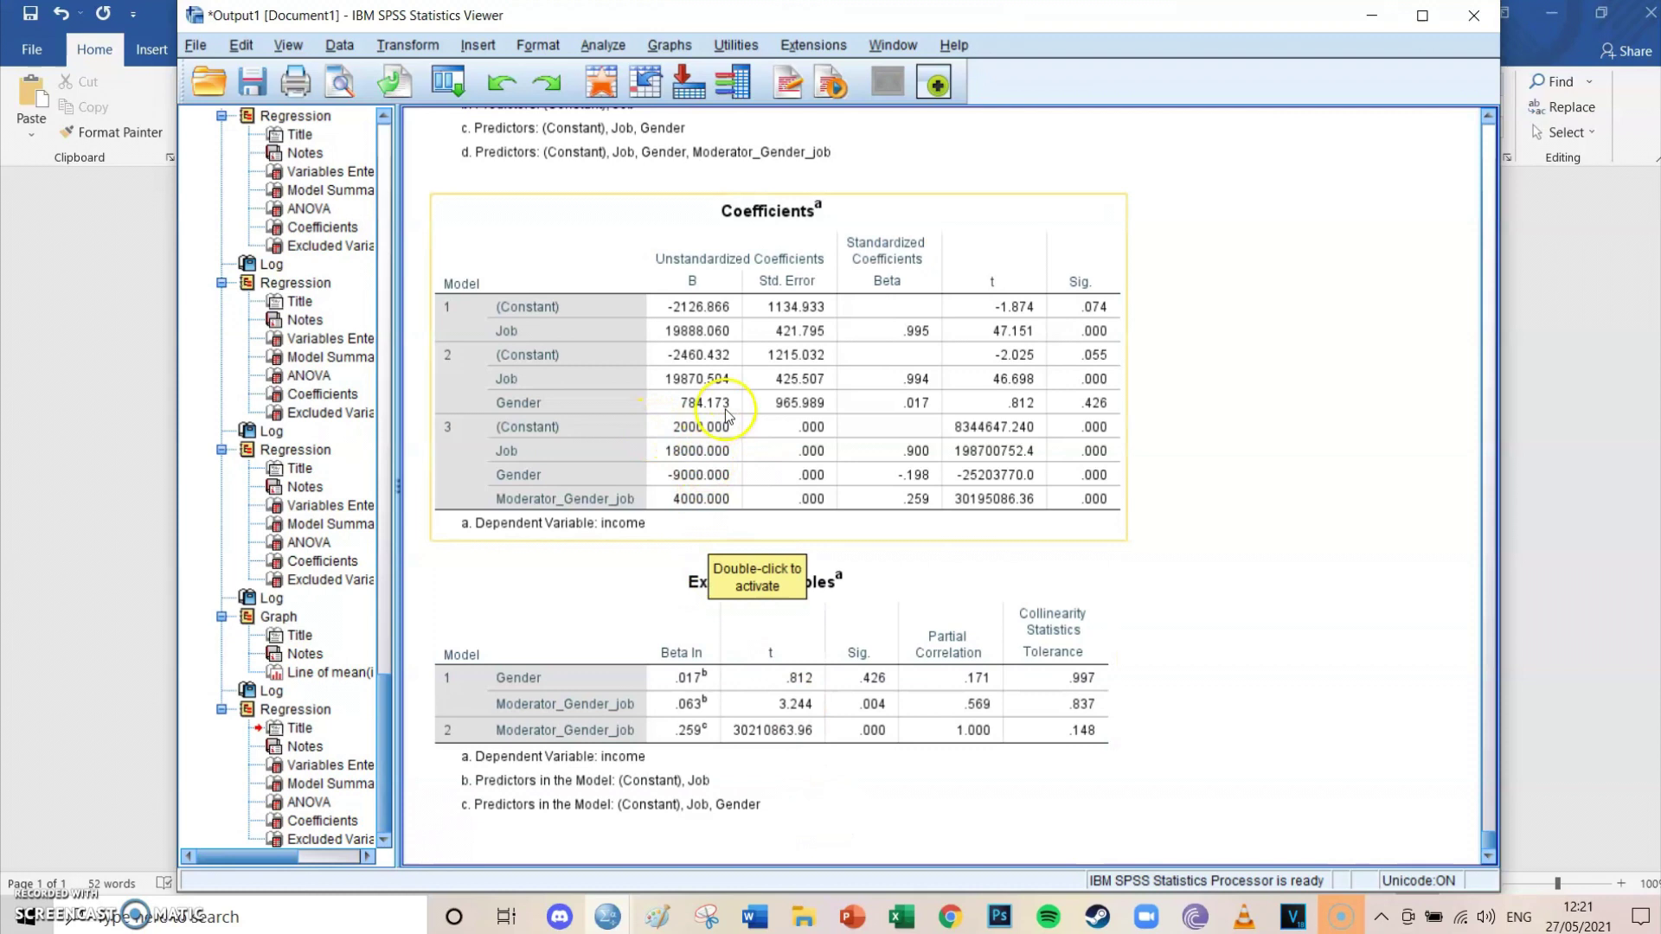
Back in Document1, fill the Income line with '2000 + 3 *'.
{"action": "mouse_move", "coordinate": [754, 917]}
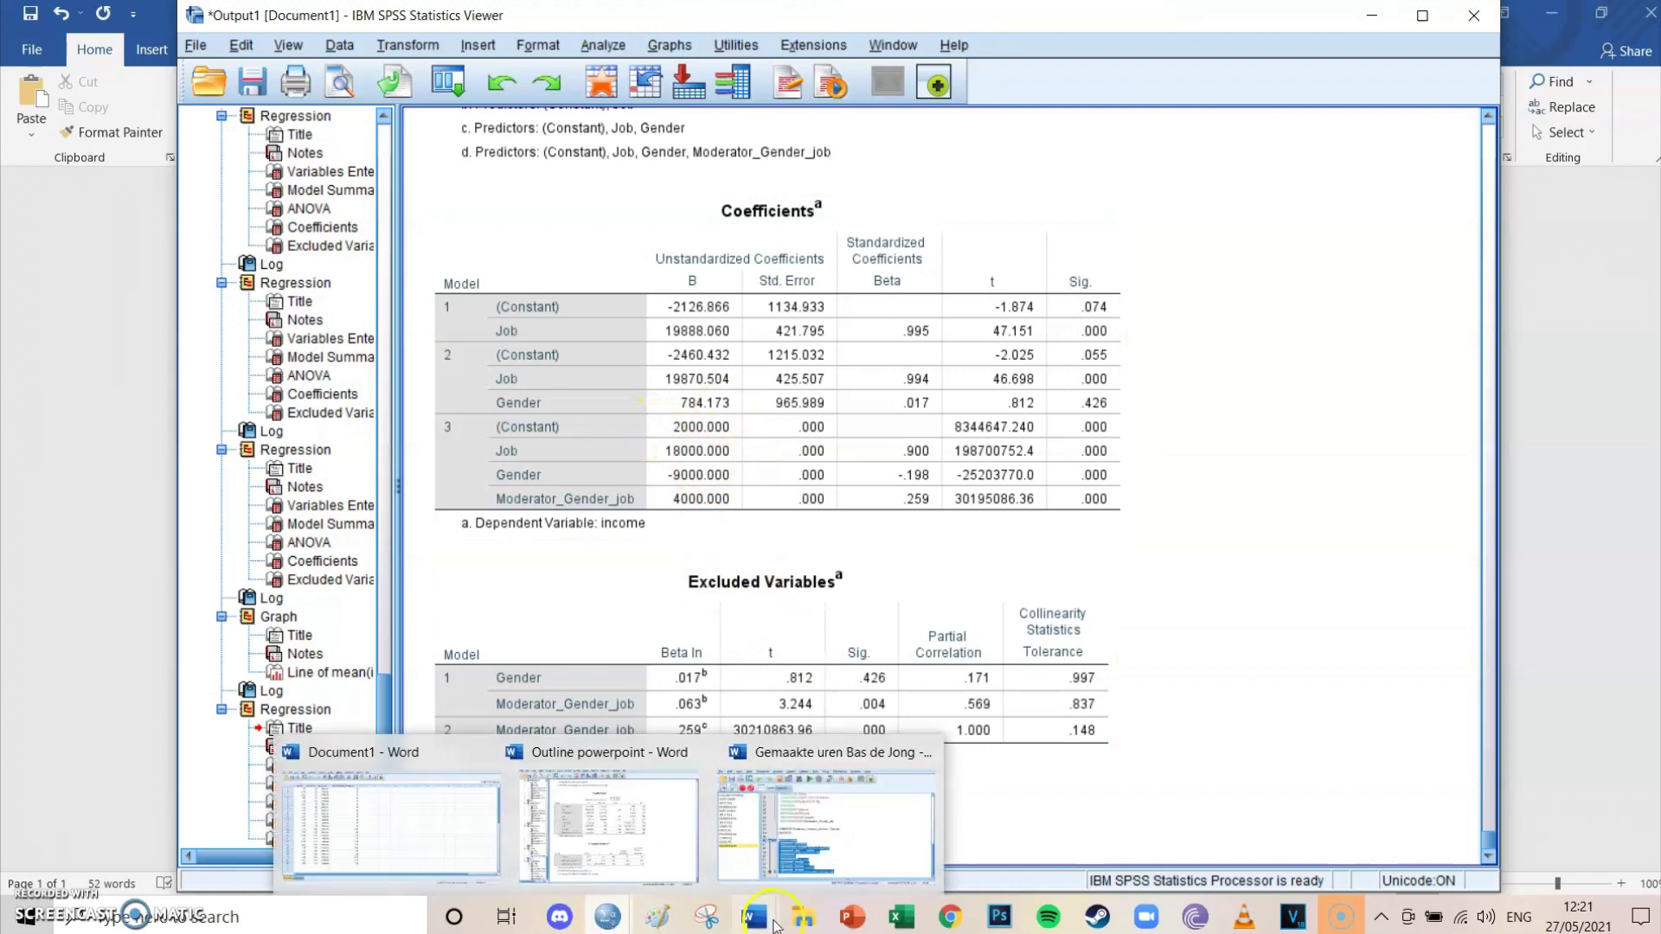
{"action": "mouse_move", "coordinate": [775, 869]}
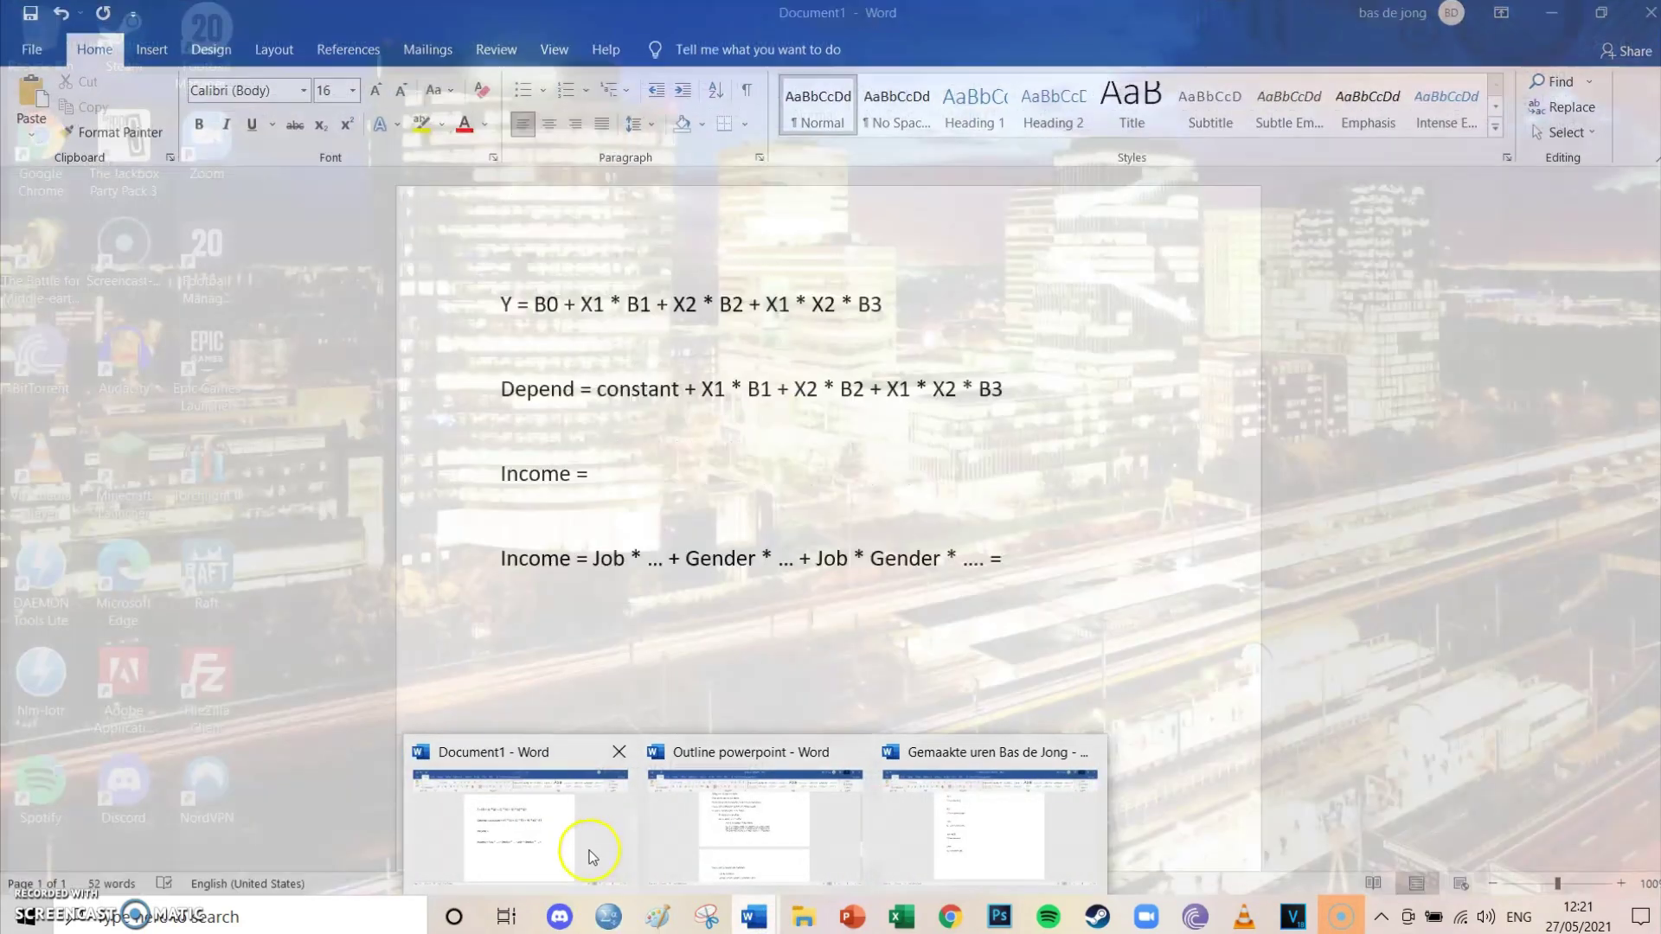
{"action": "left_click", "coordinate": [587, 849]}
{"action": "type", "text": "25"}
{"action": "key", "text": "BackSpace"}
{"action": "type", "text": "000 +"}
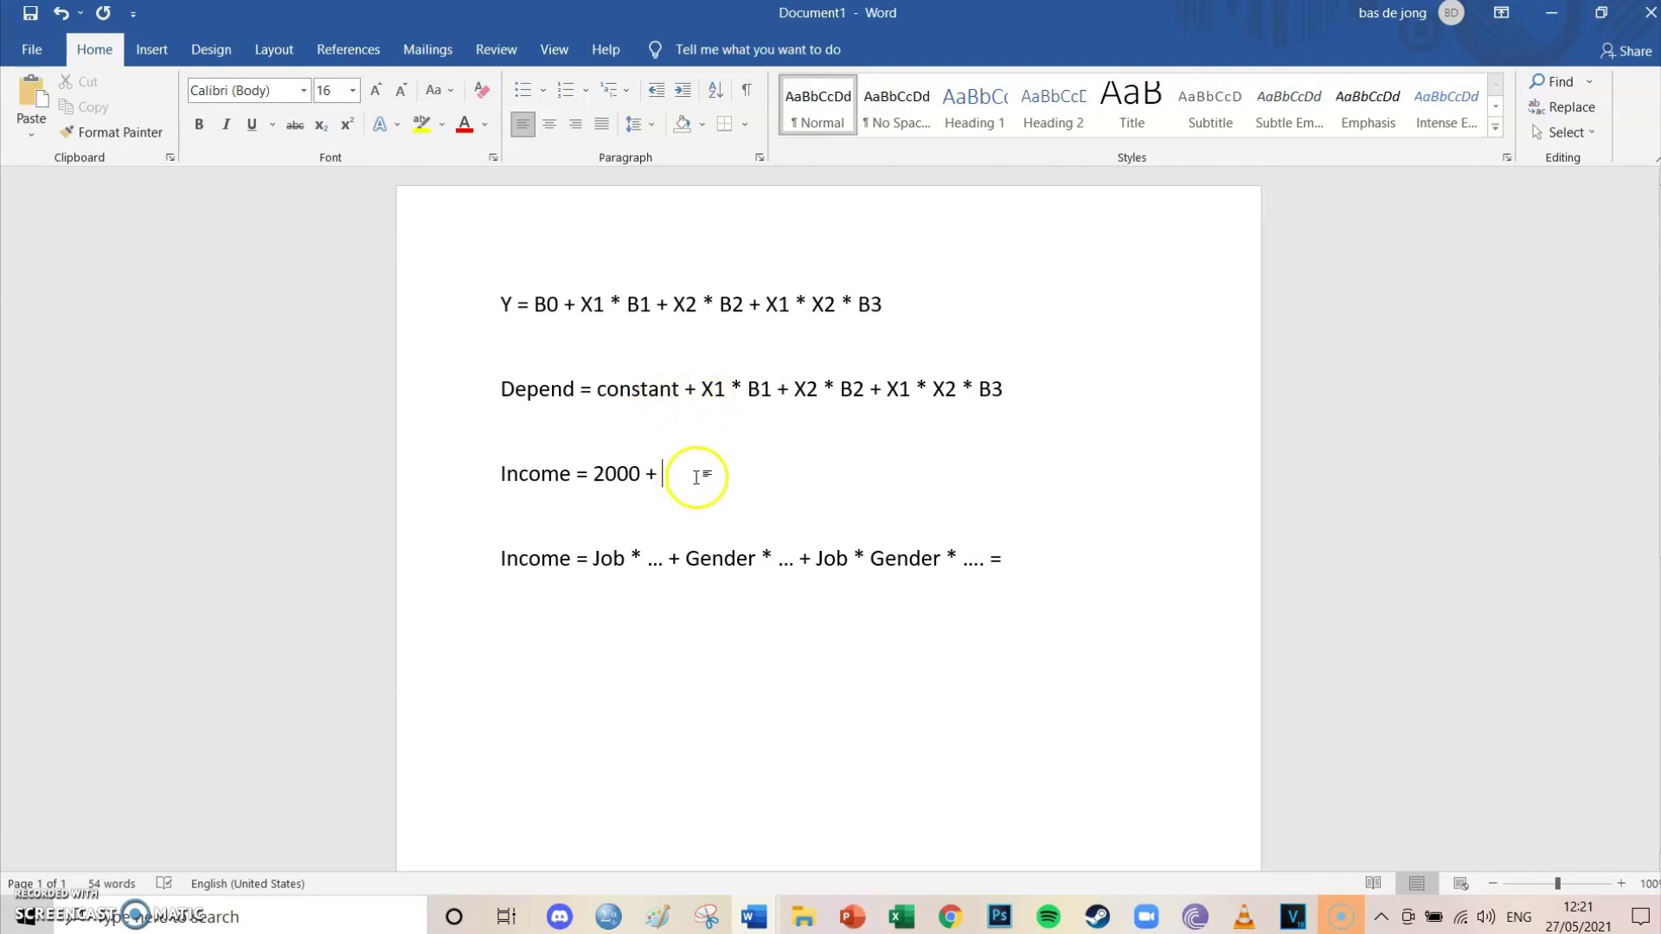
{"action": "type", "text": "3 *"}
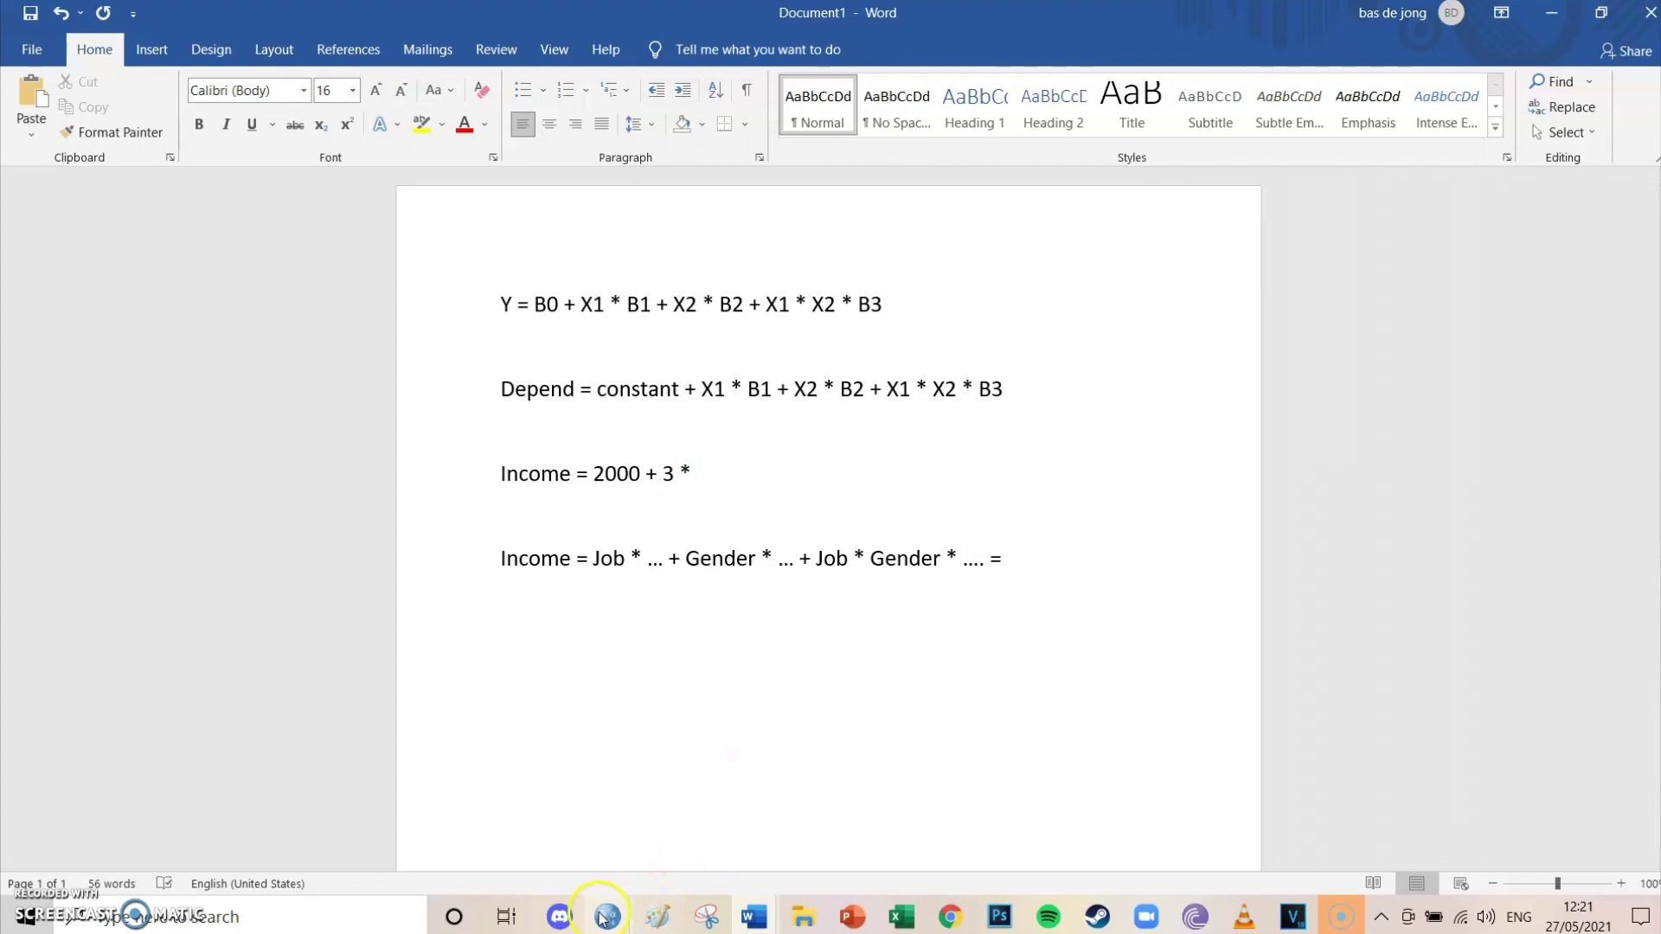
Recheck the model 3 coefficients in SPSS: Job 18000, Gender -9000, interaction 4000.
{"action": "mouse_move", "coordinate": [608, 917]}
{"action": "left_click", "coordinate": [648, 844]}
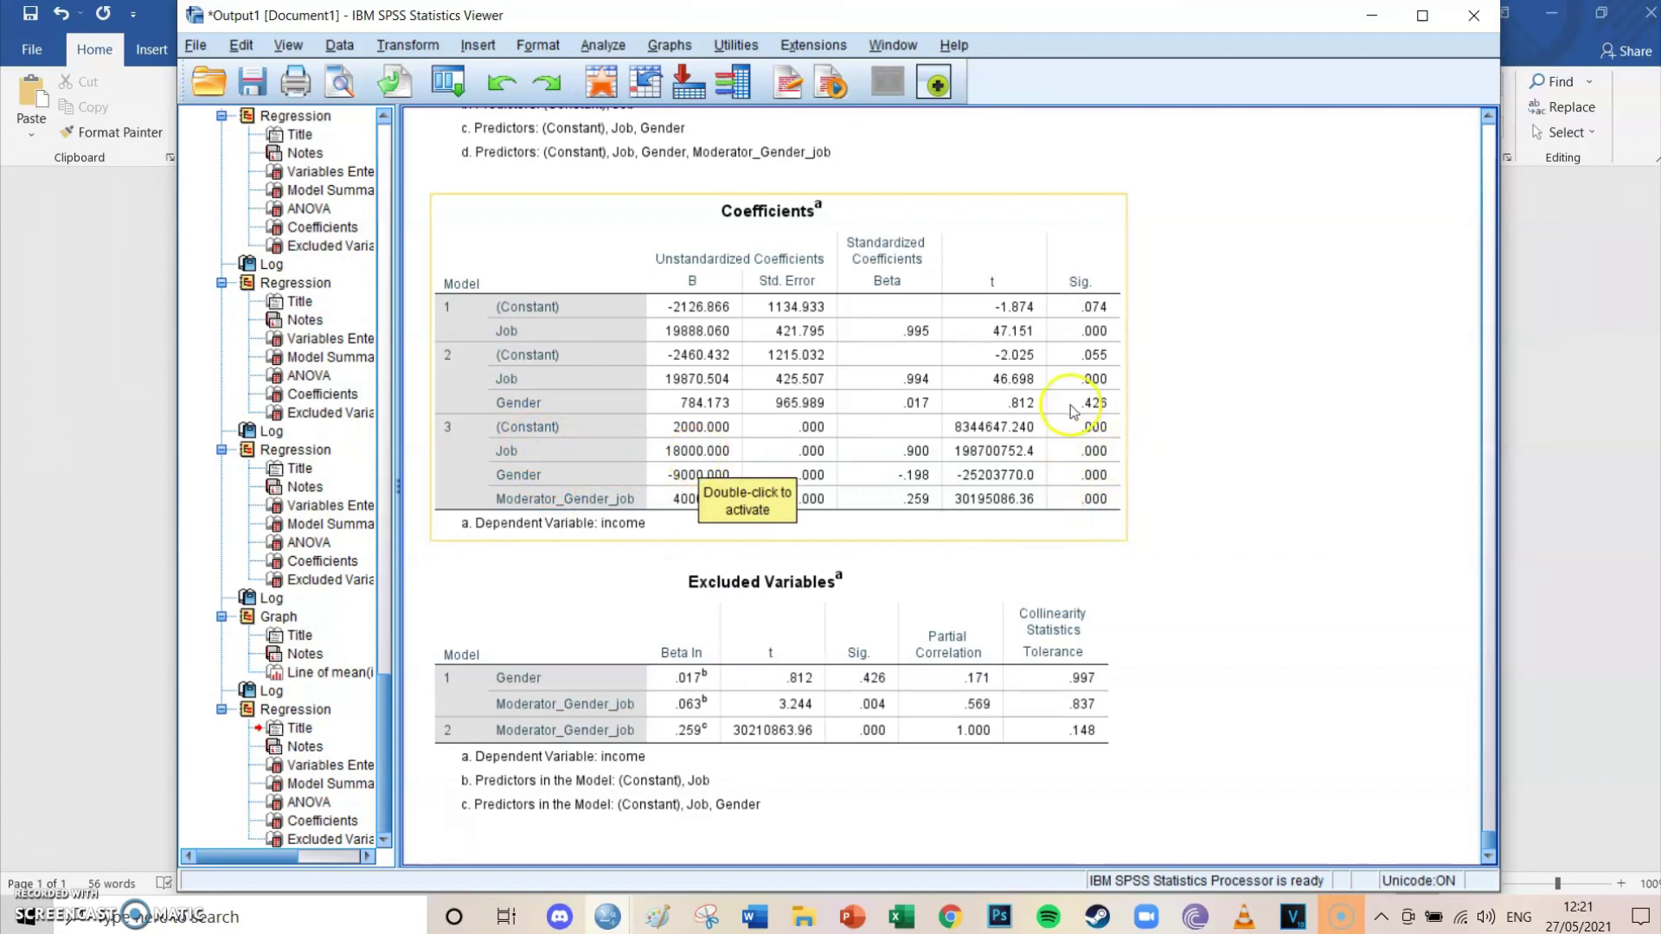
{"action": "left_click", "coordinate": [595, 917]}
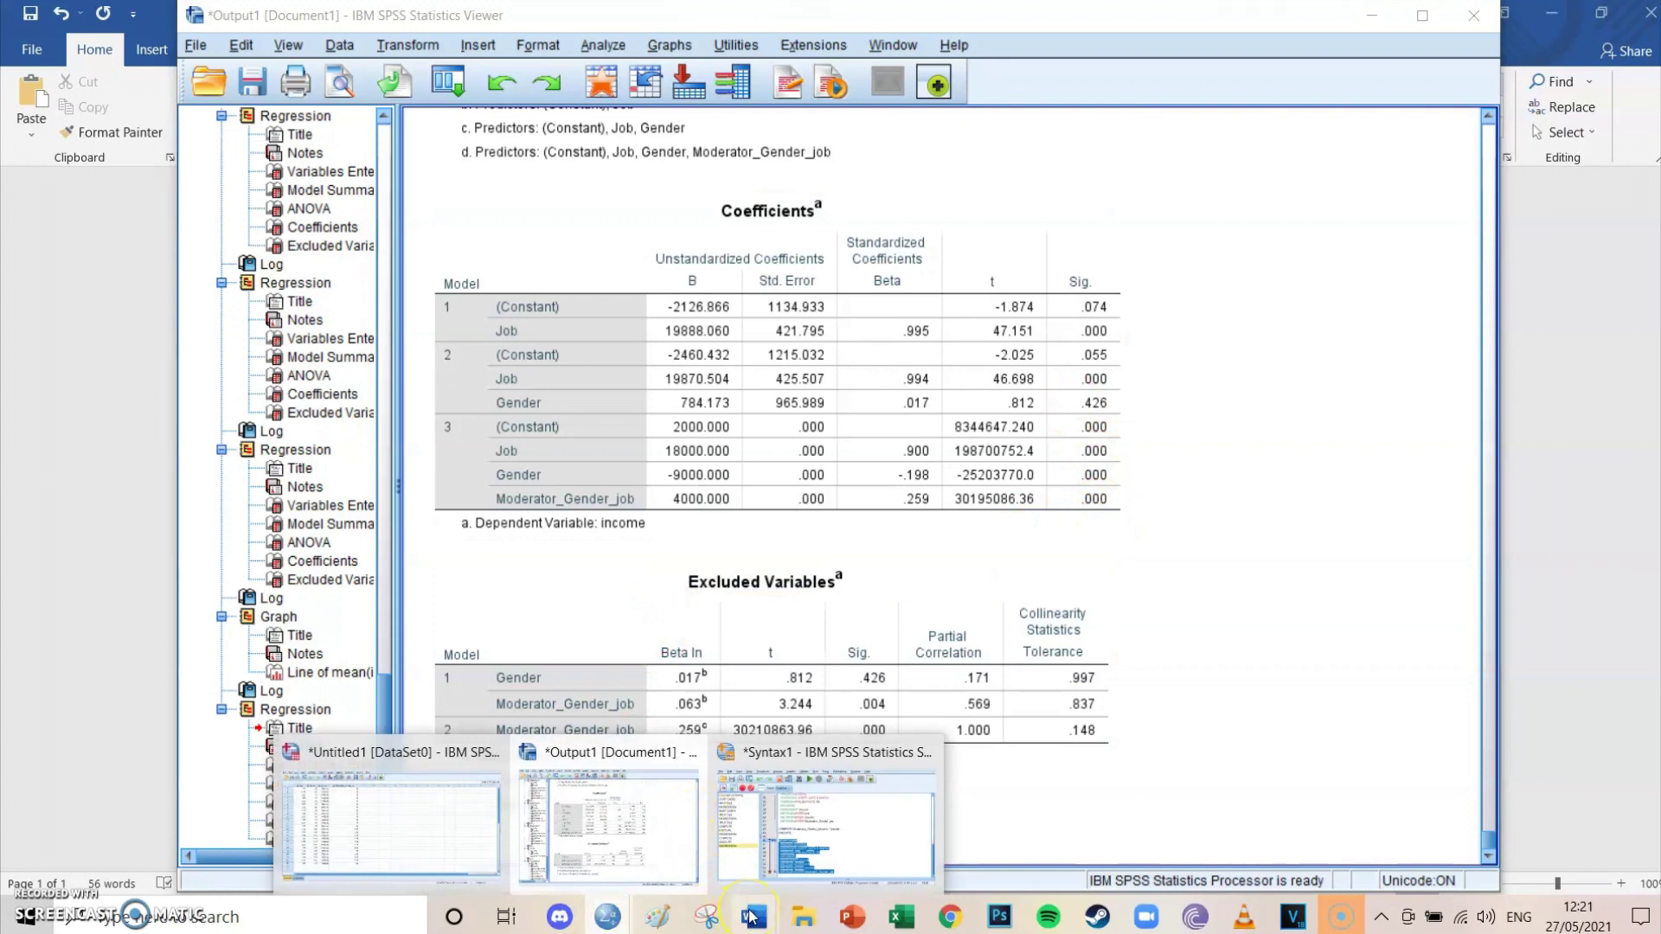
Continue the Income line with '18000 + 1' for the Job and Gender terms.
{"action": "mouse_move", "coordinate": [753, 913]}
{"action": "left_click", "coordinate": [551, 823]}
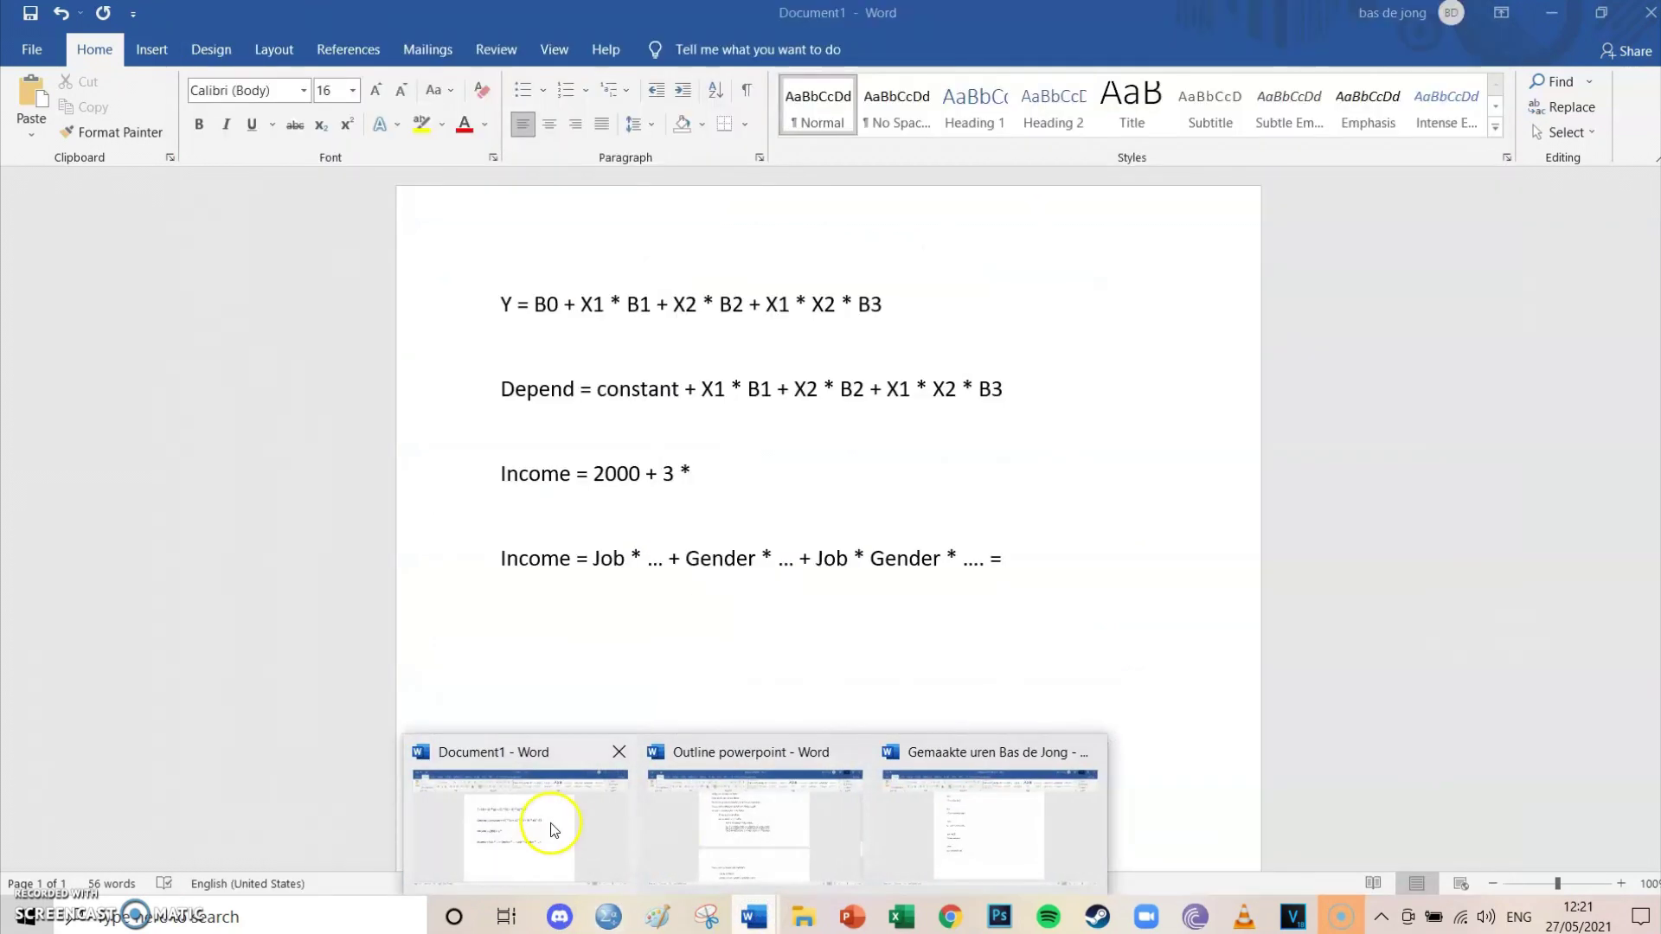
{"action": "type", "text": "18000 +"}
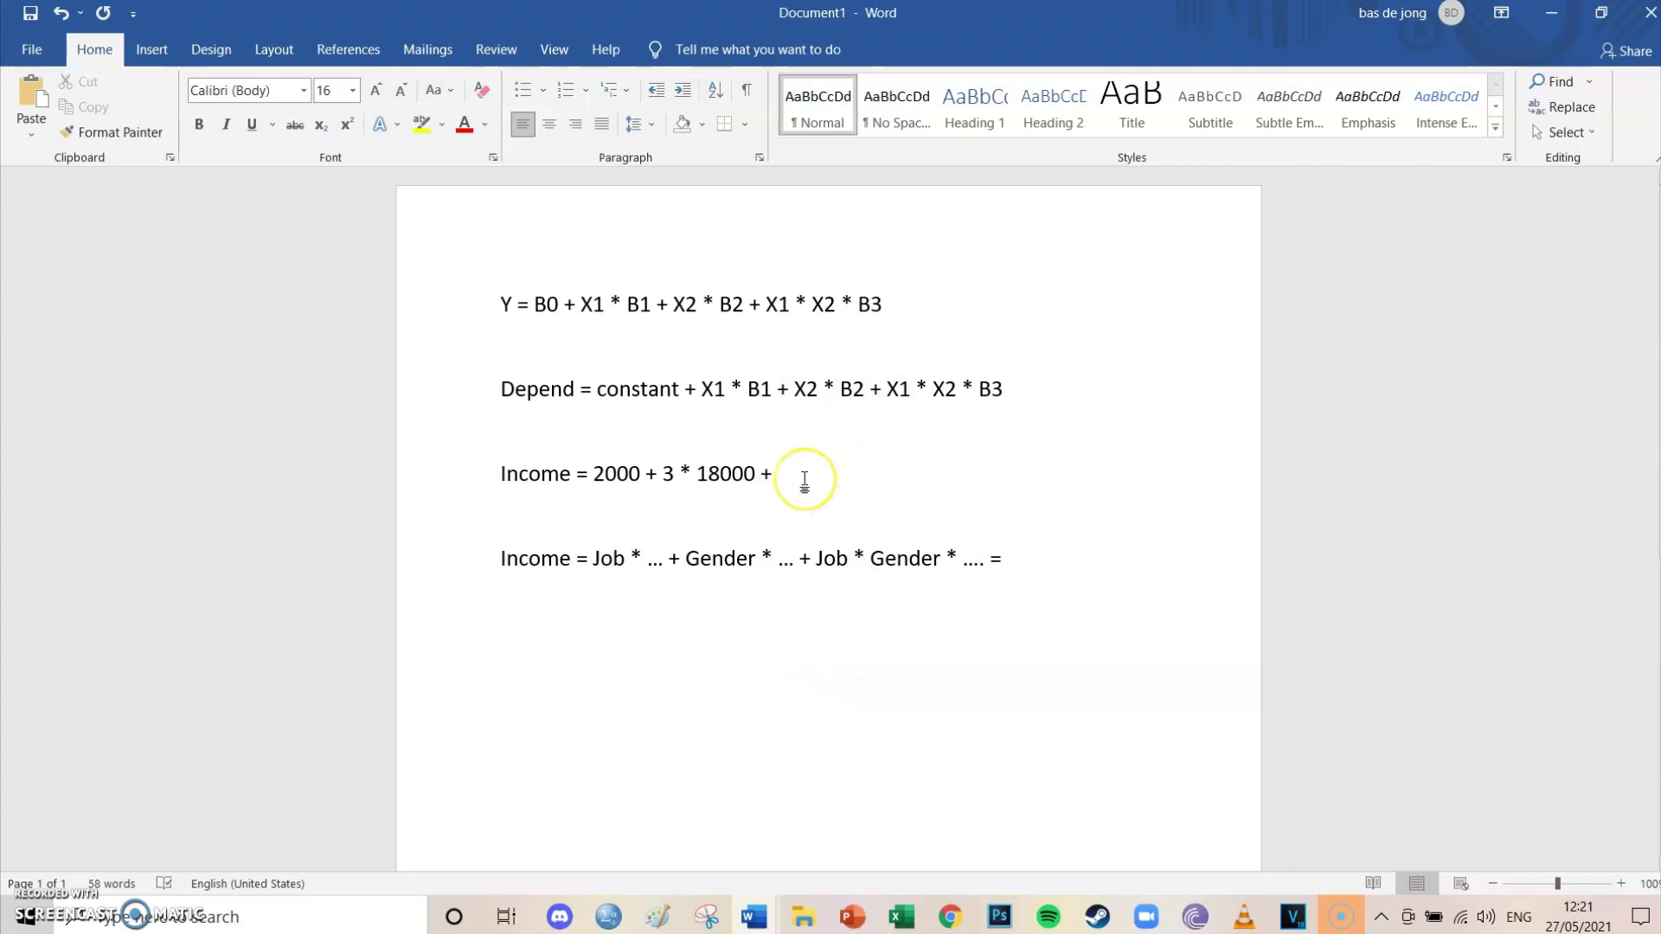
{"action": "type", "text": "1 *"}
Recheck the model 3 Gender coefficient (-9000) in SPSS, then bring up the open Word documents.
{"action": "mouse_move", "coordinate": [608, 917]}
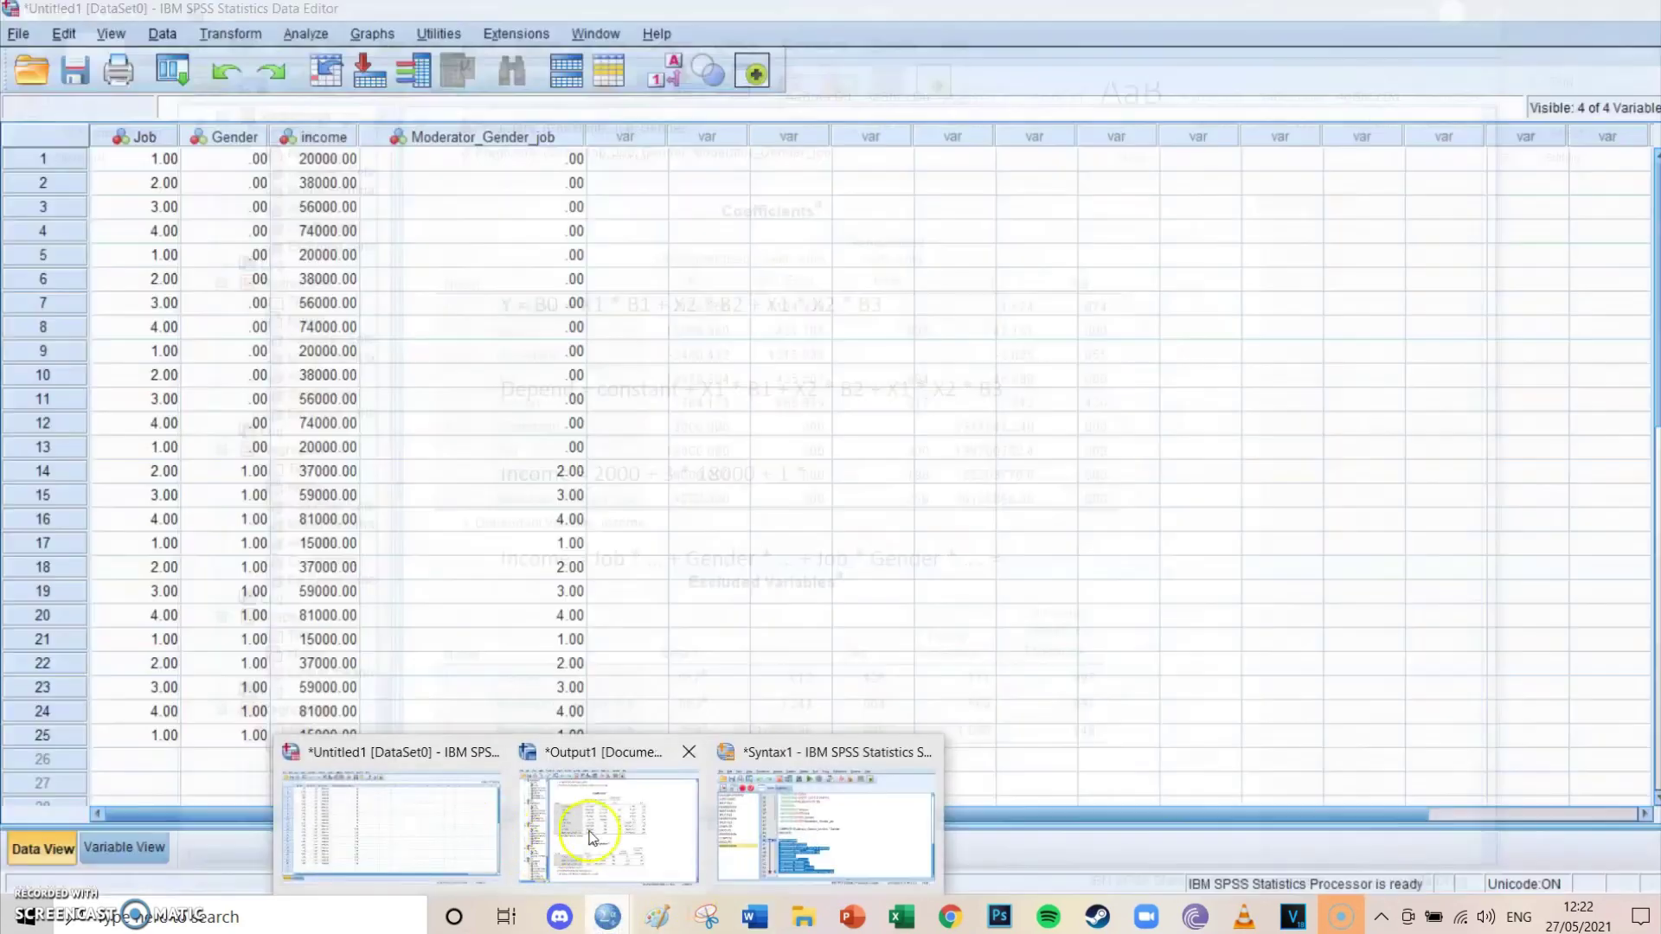
{"action": "left_click", "coordinate": [597, 831]}
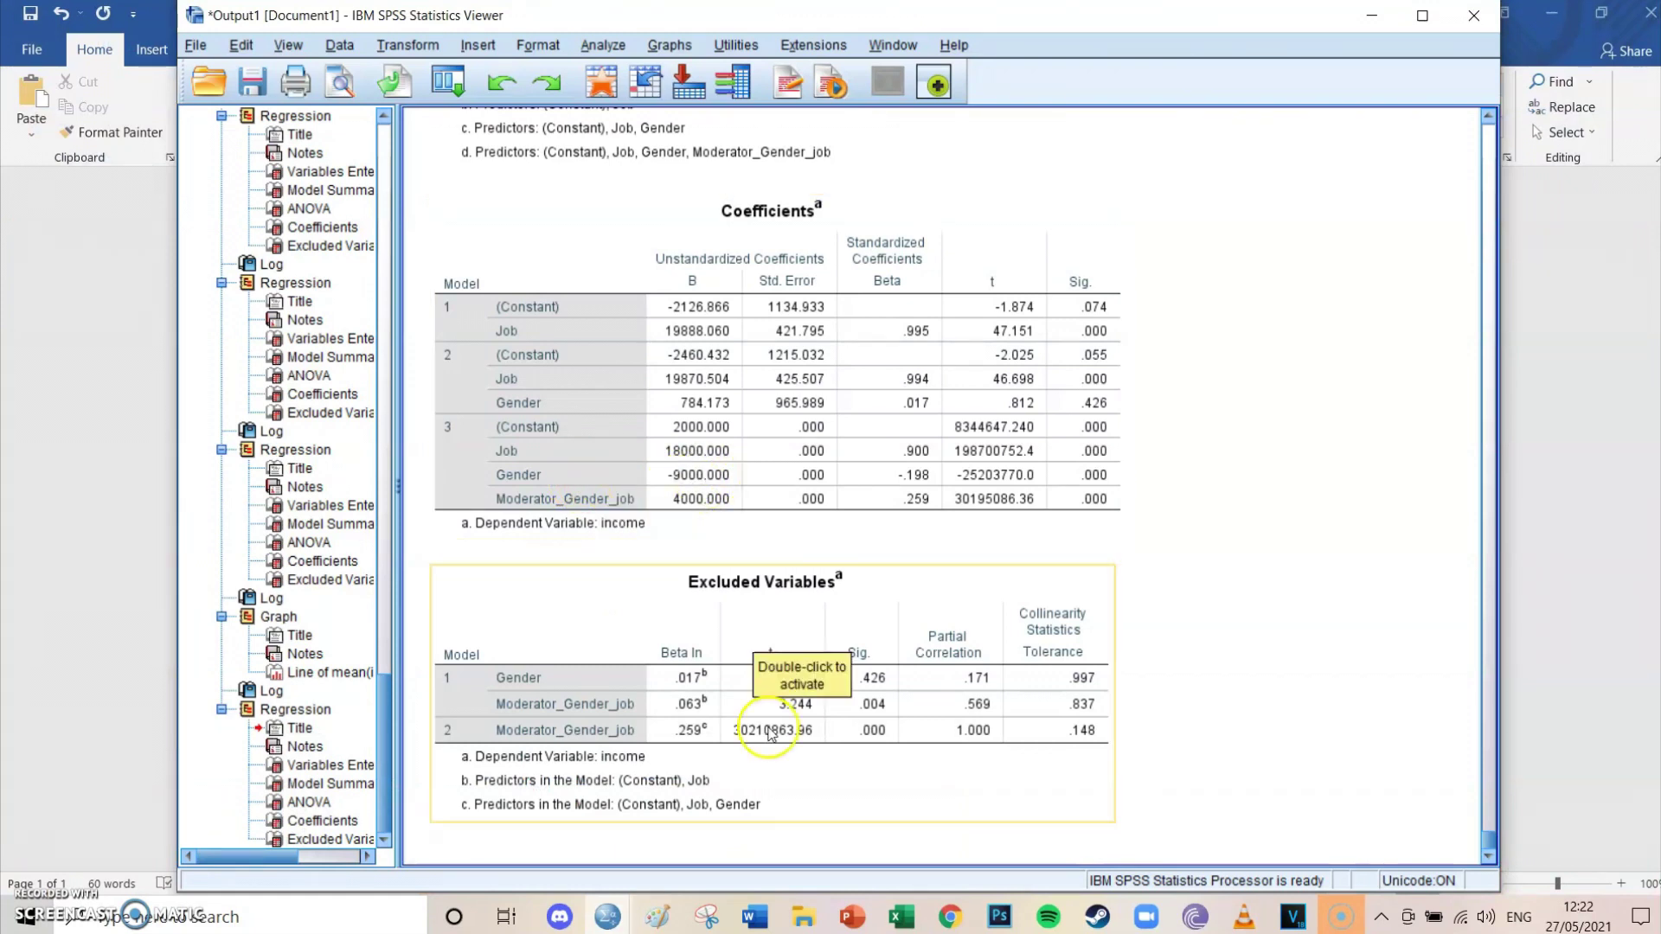
{"action": "left_click", "coordinate": [757, 914]}
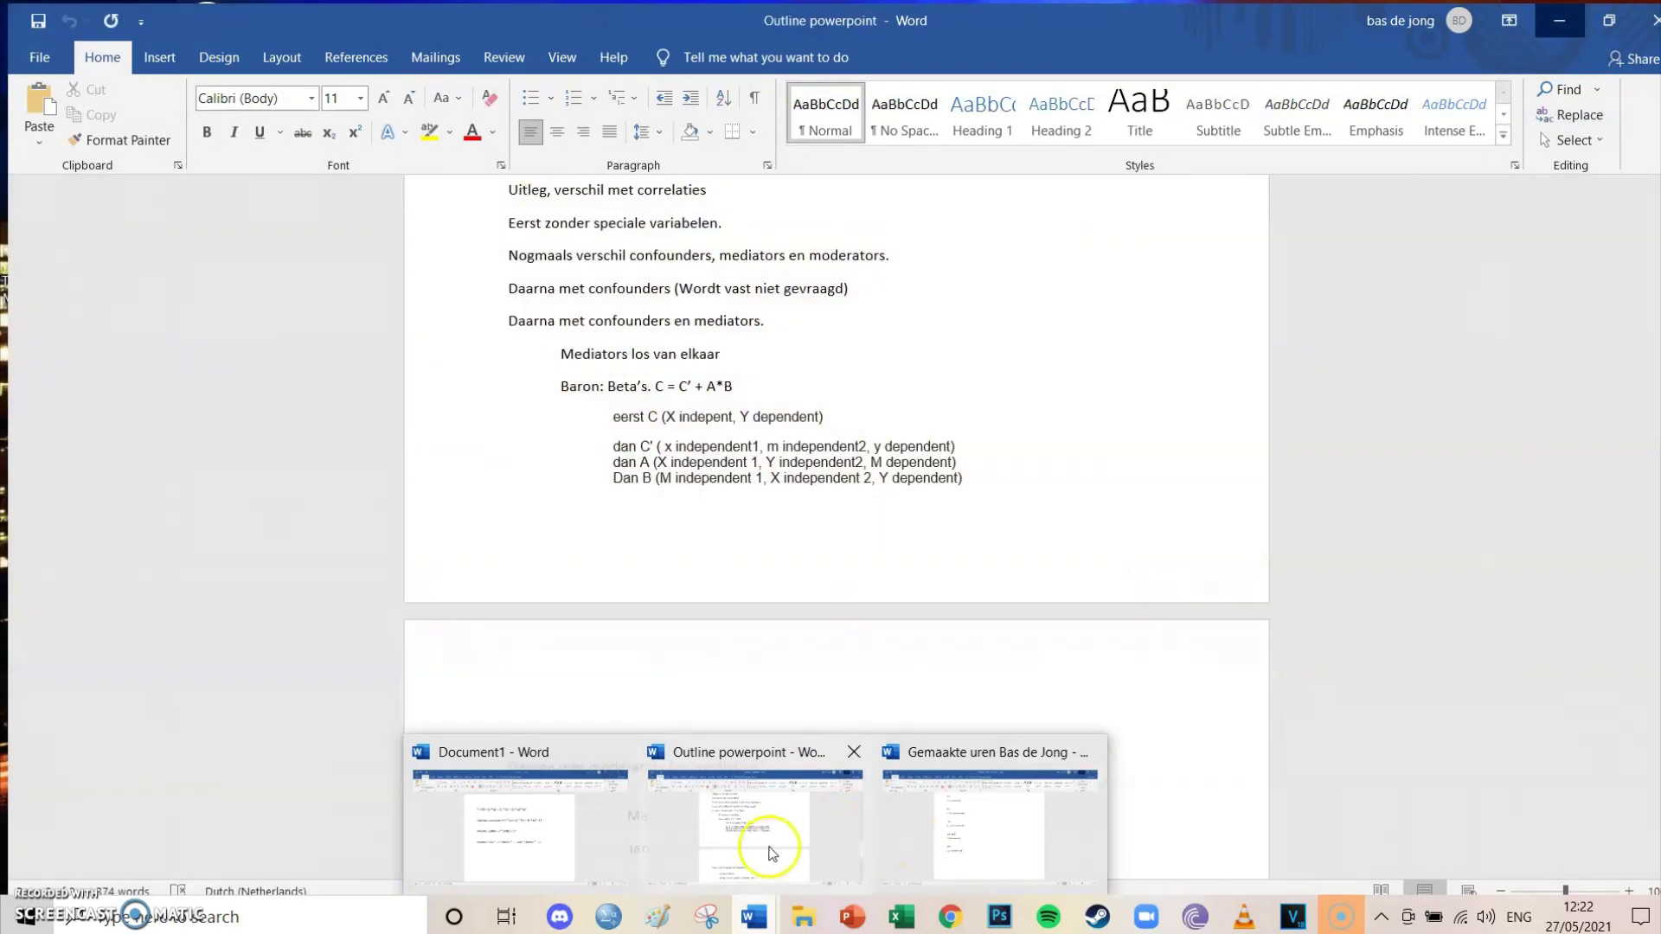
Fill in -9000 for the Gender term and 4000 for the interaction term on the Income line.
{"action": "mouse_move", "coordinate": [719, 855]}
{"action": "mouse_move", "coordinate": [545, 842]}
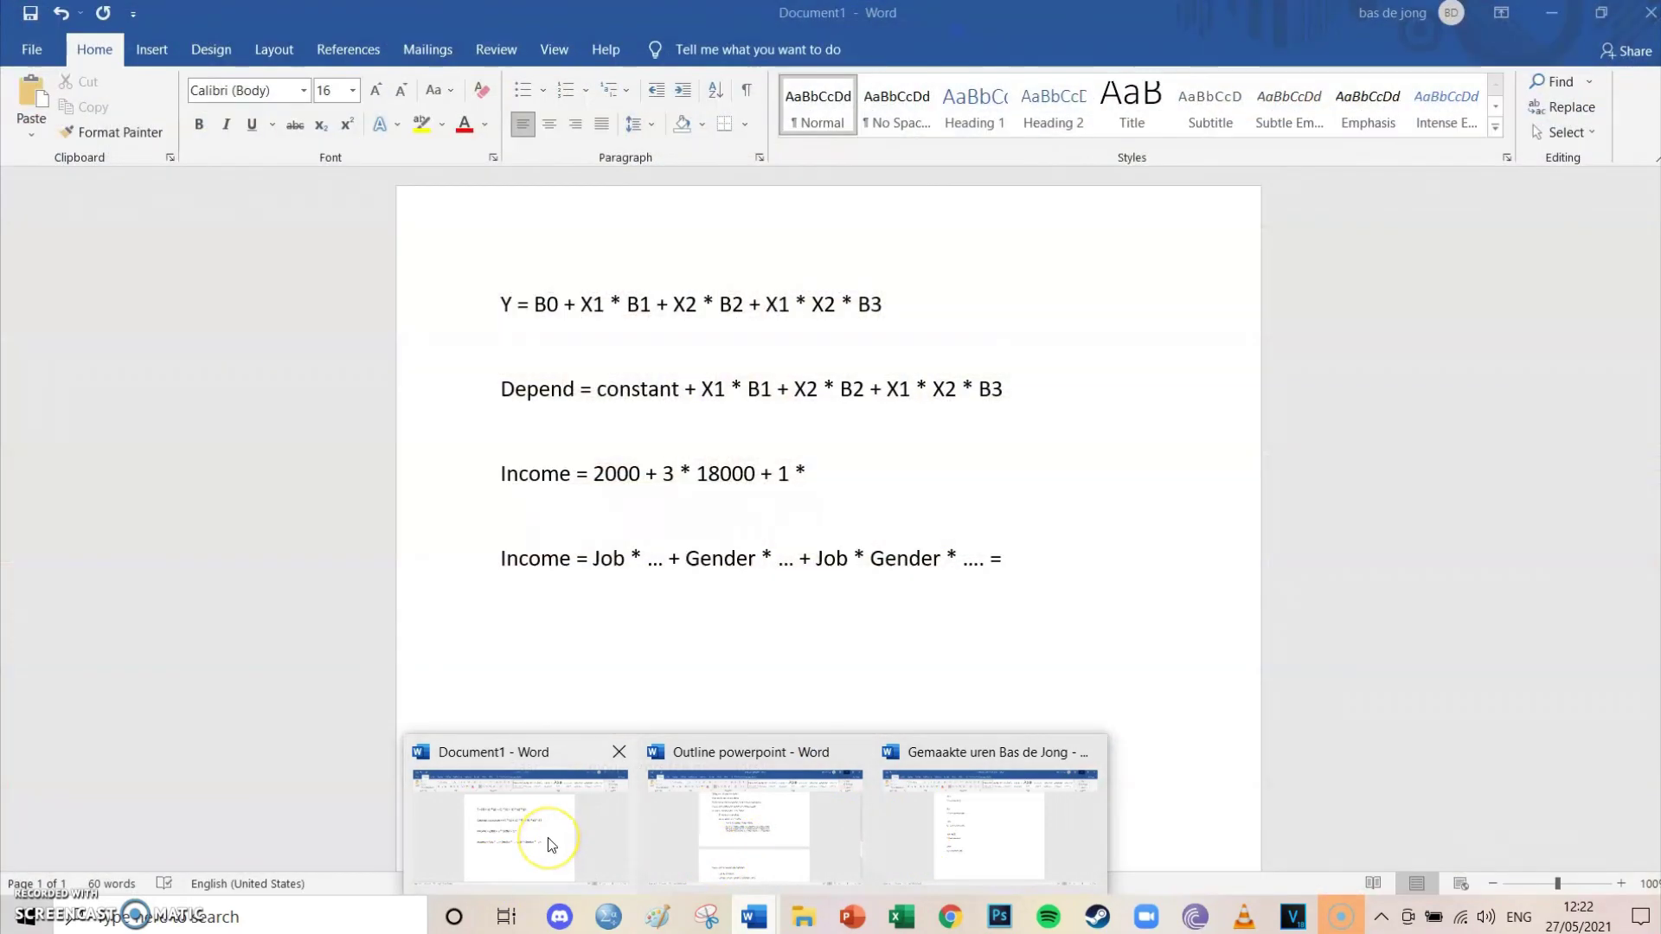
{"action": "left_click", "coordinate": [548, 842]}
{"action": "left_click", "coordinate": [952, 445]}
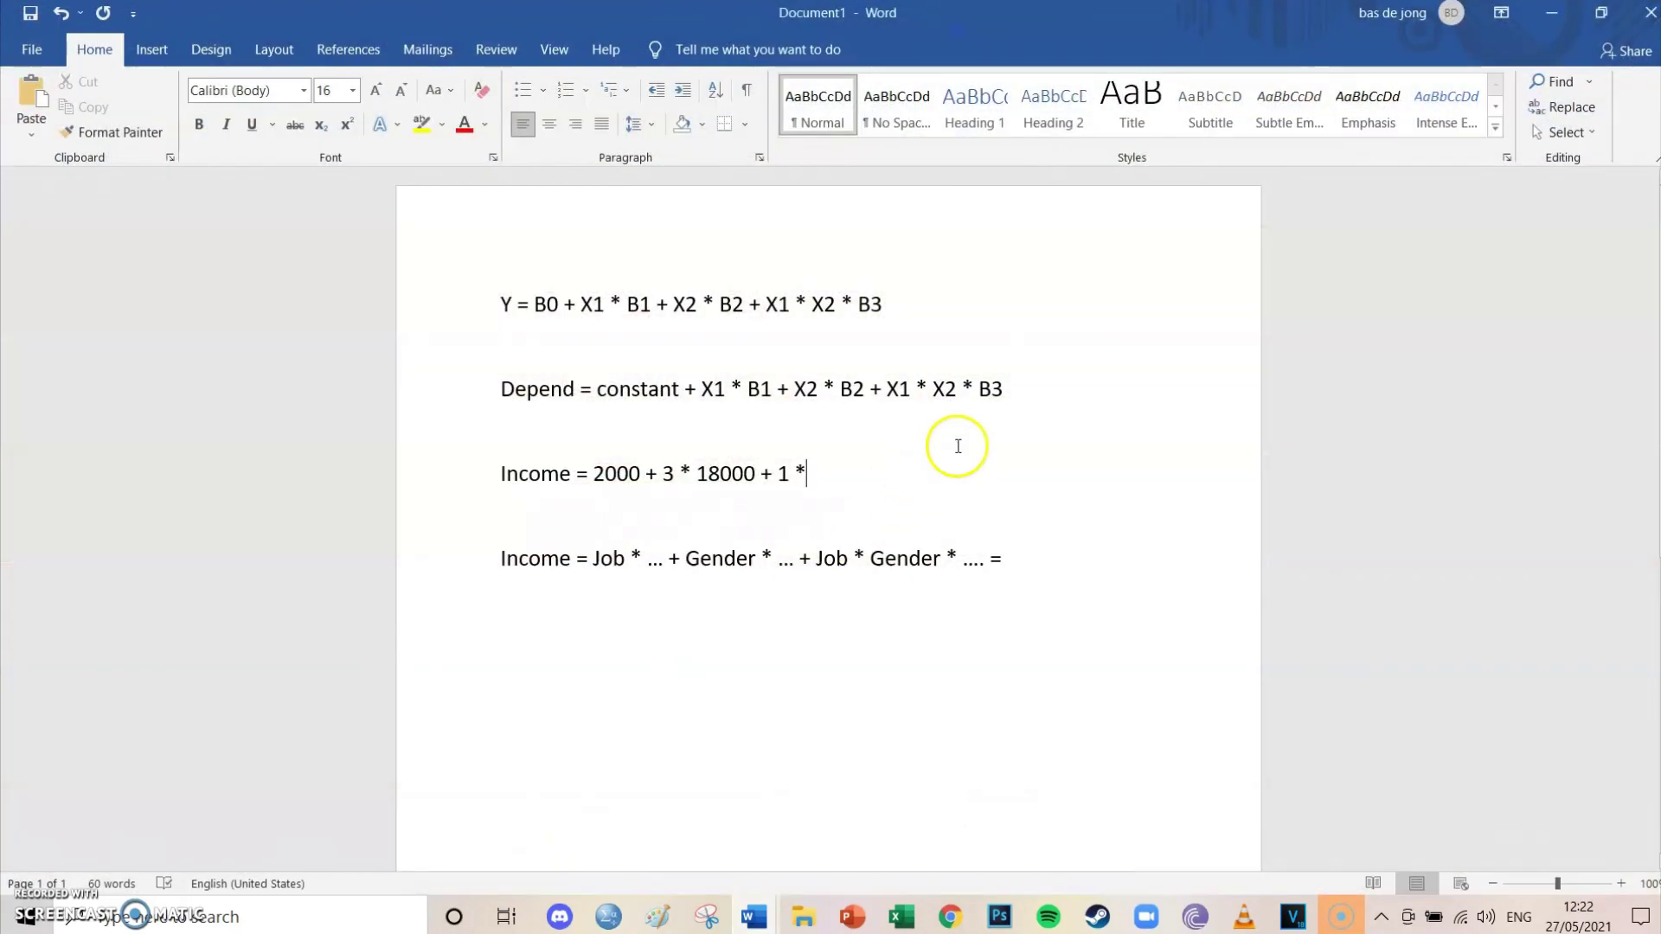
{"action": "type", "text": "-9000 + 3 * 1 *"}
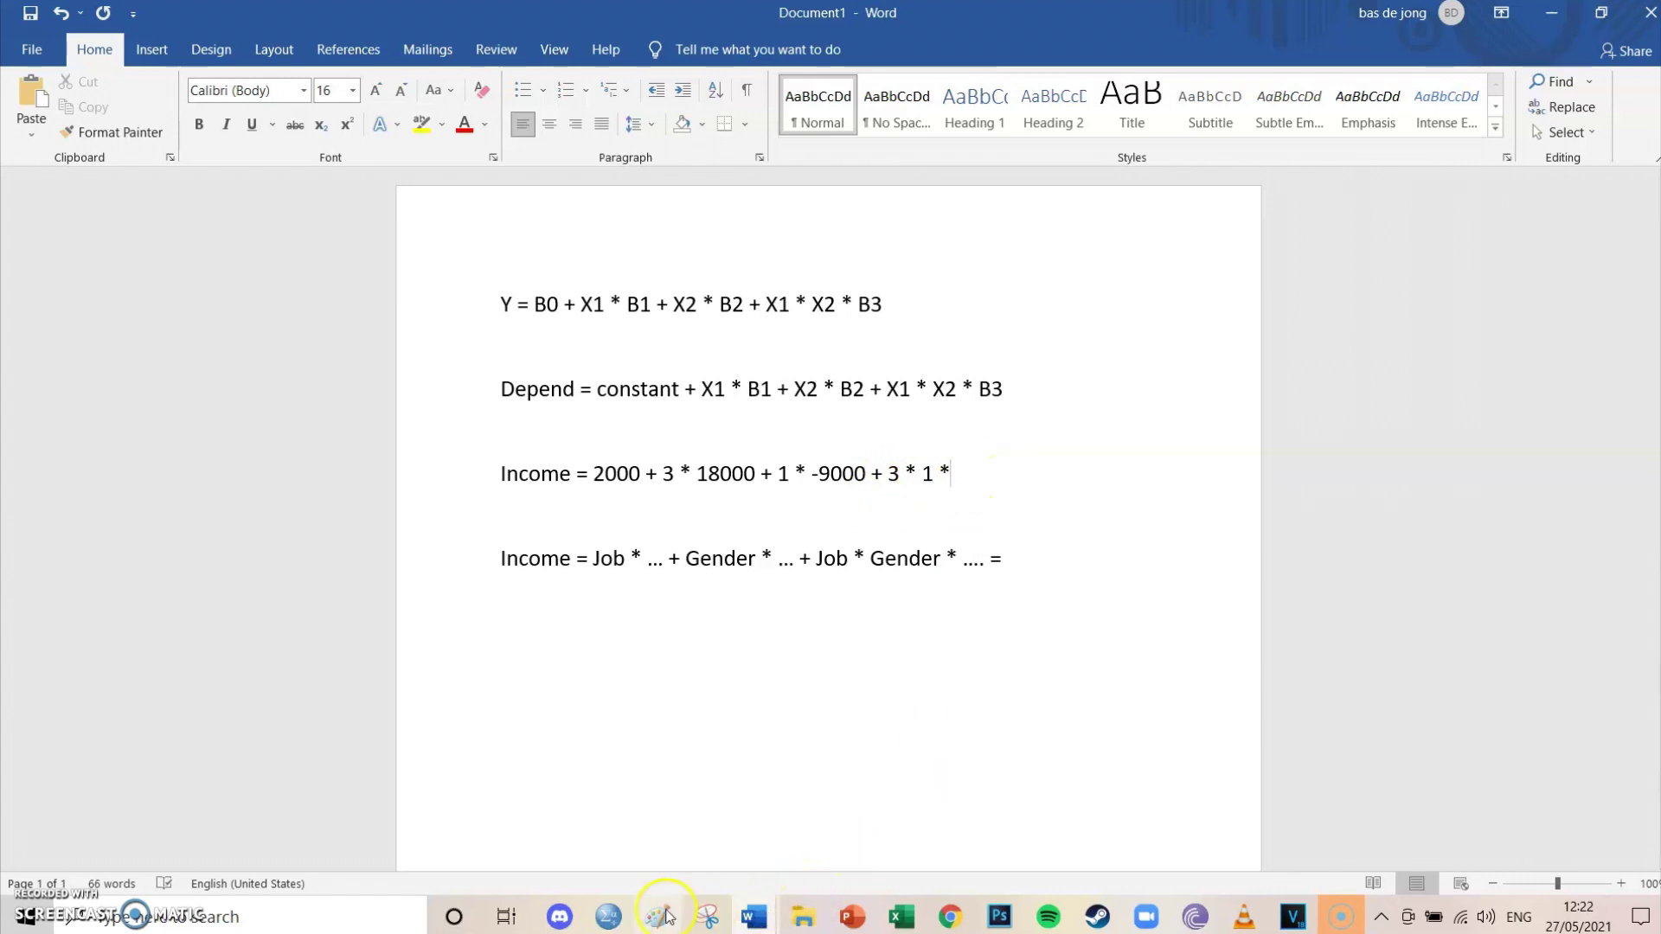
{"action": "mouse_move", "coordinate": [606, 914]}
{"action": "mouse_move", "coordinate": [636, 791]}
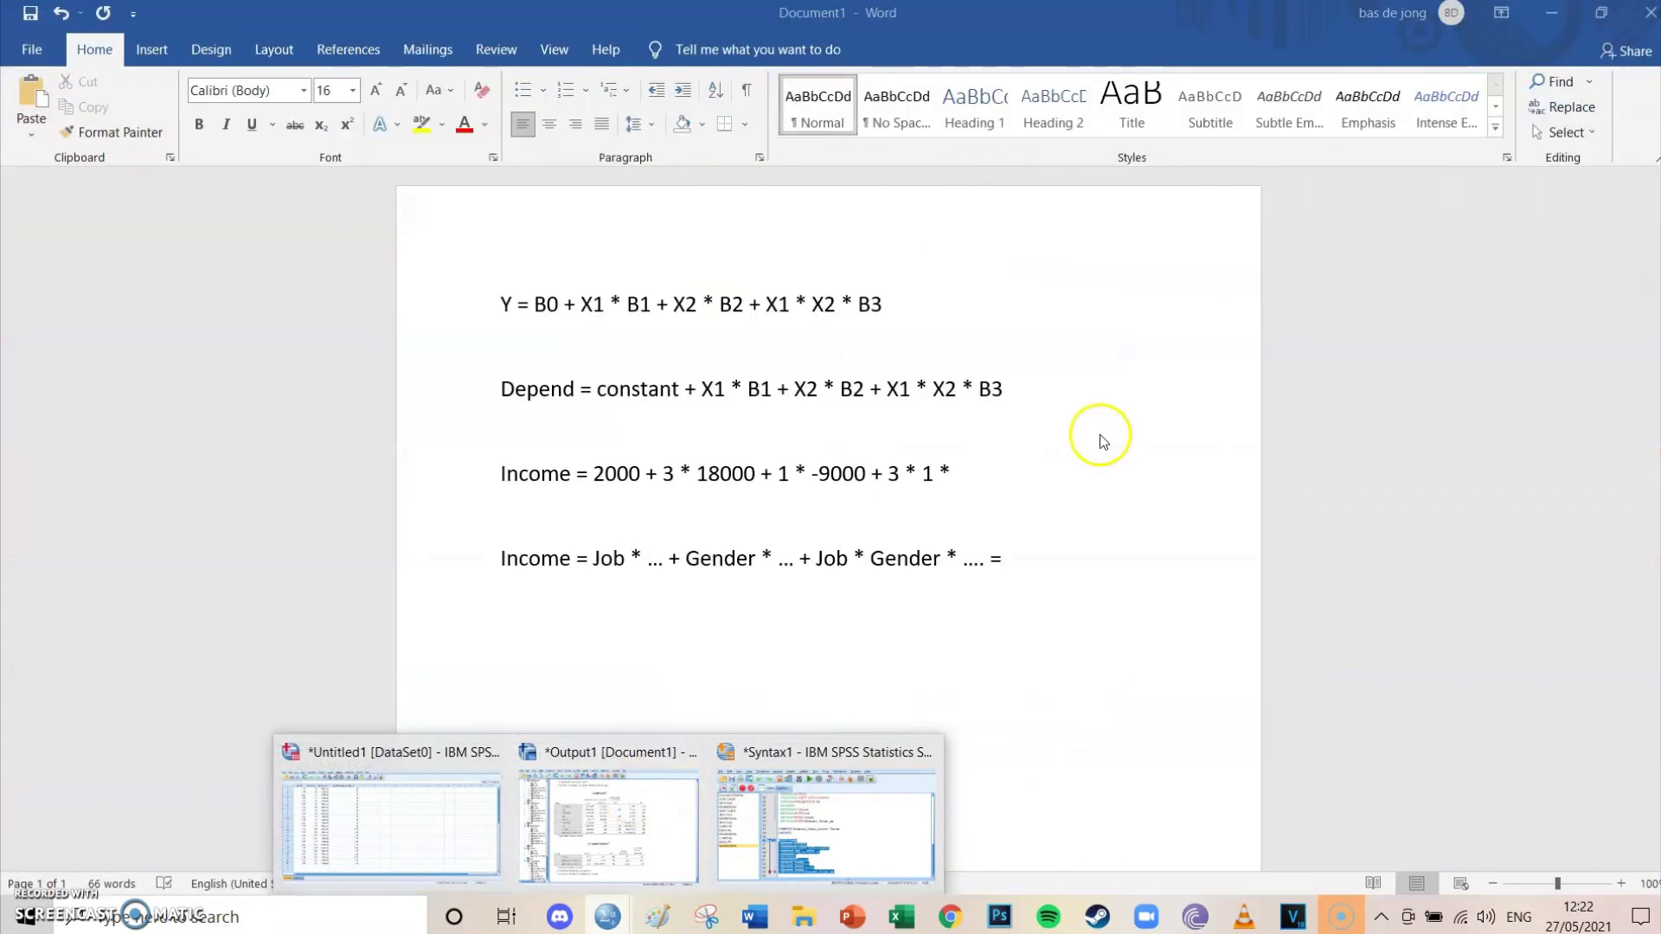
{"action": "type", "text": "4000"}
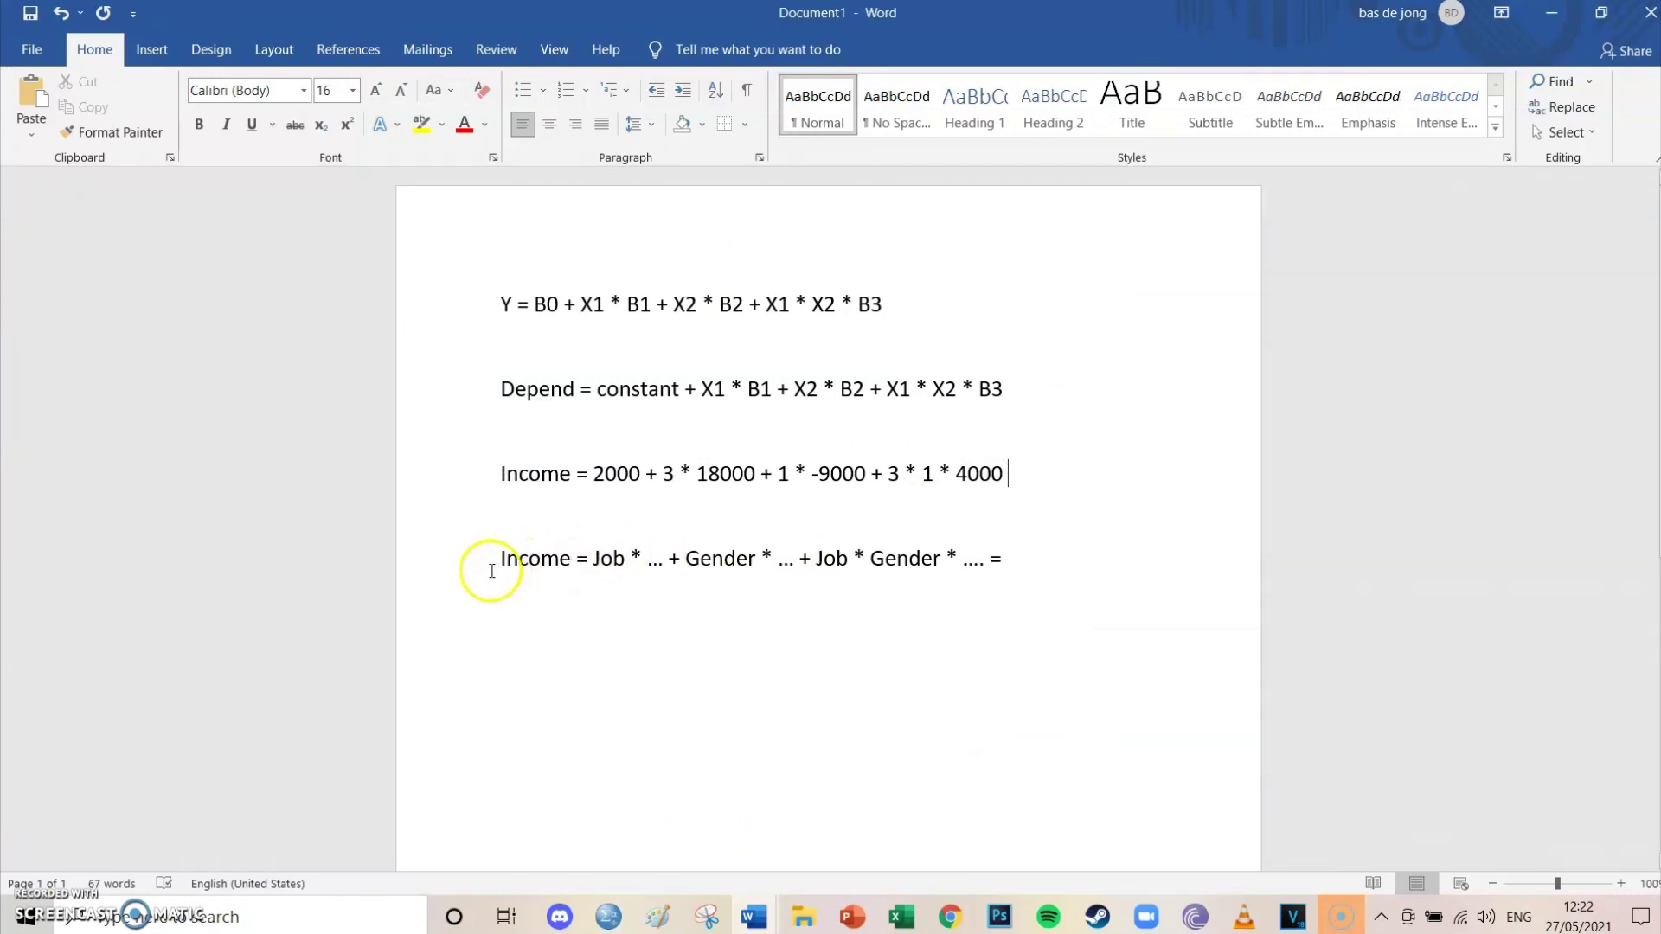
Write Job (3) * 18000 and Gender (1) * -9000 in the last Income equation.
{"action": "left_click", "coordinate": [592, 564]}
{"action": "left_click", "coordinate": [631, 558]}
{"action": "type", "text": "(3)"}
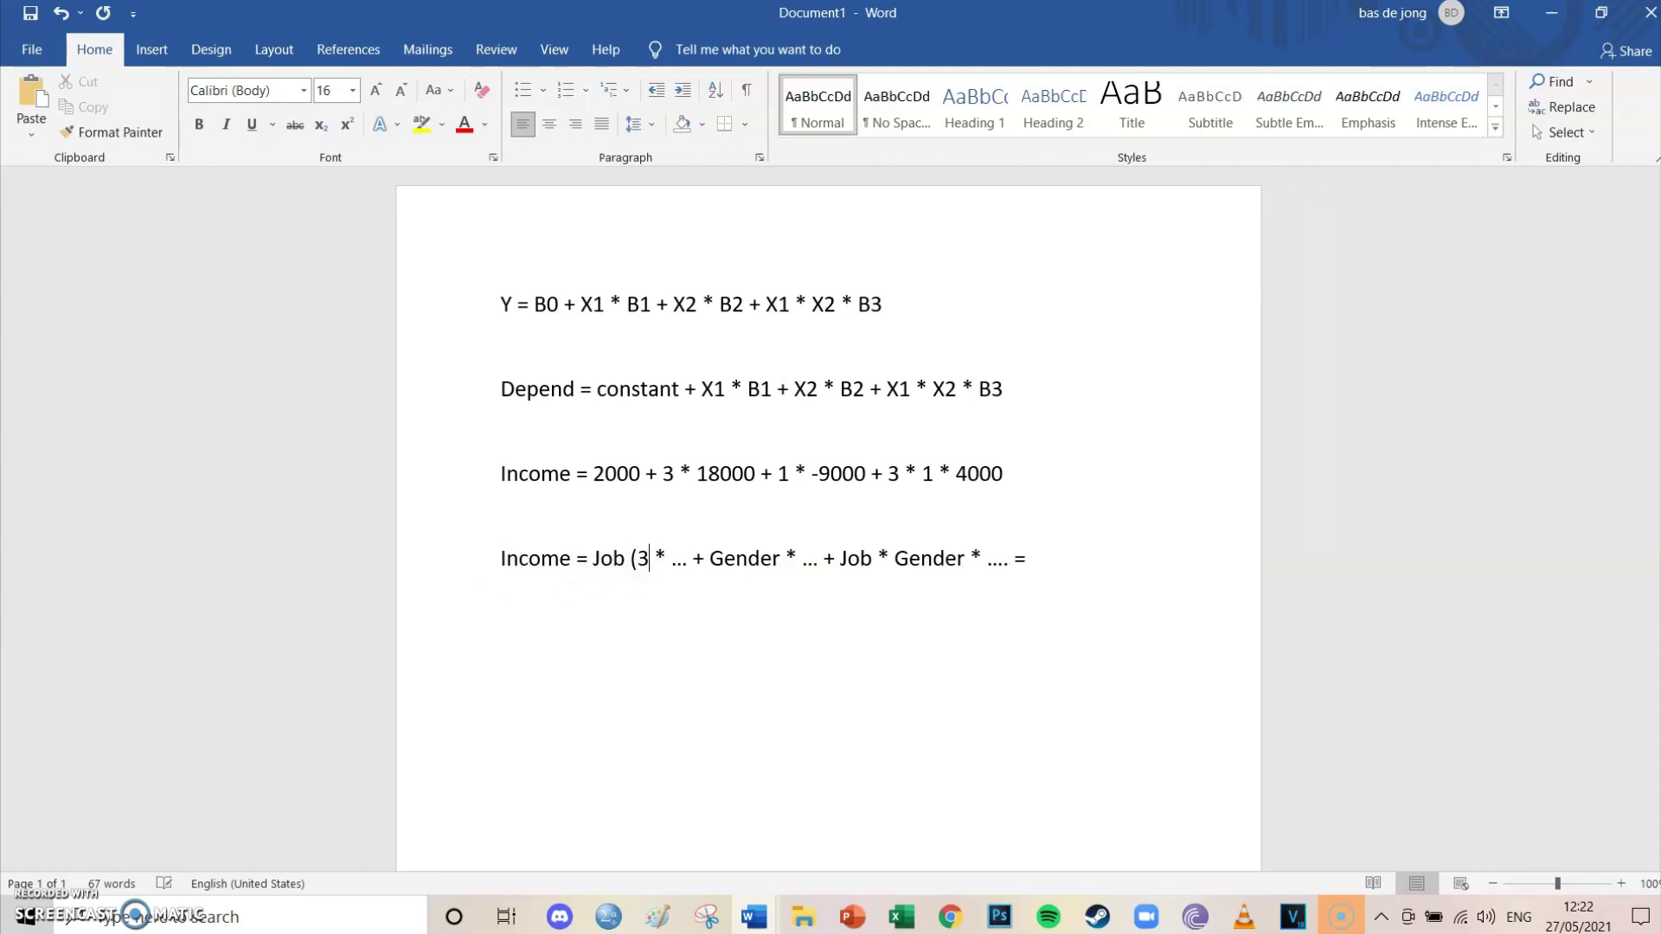
{"action": "double_click", "coordinate": [687, 559]}
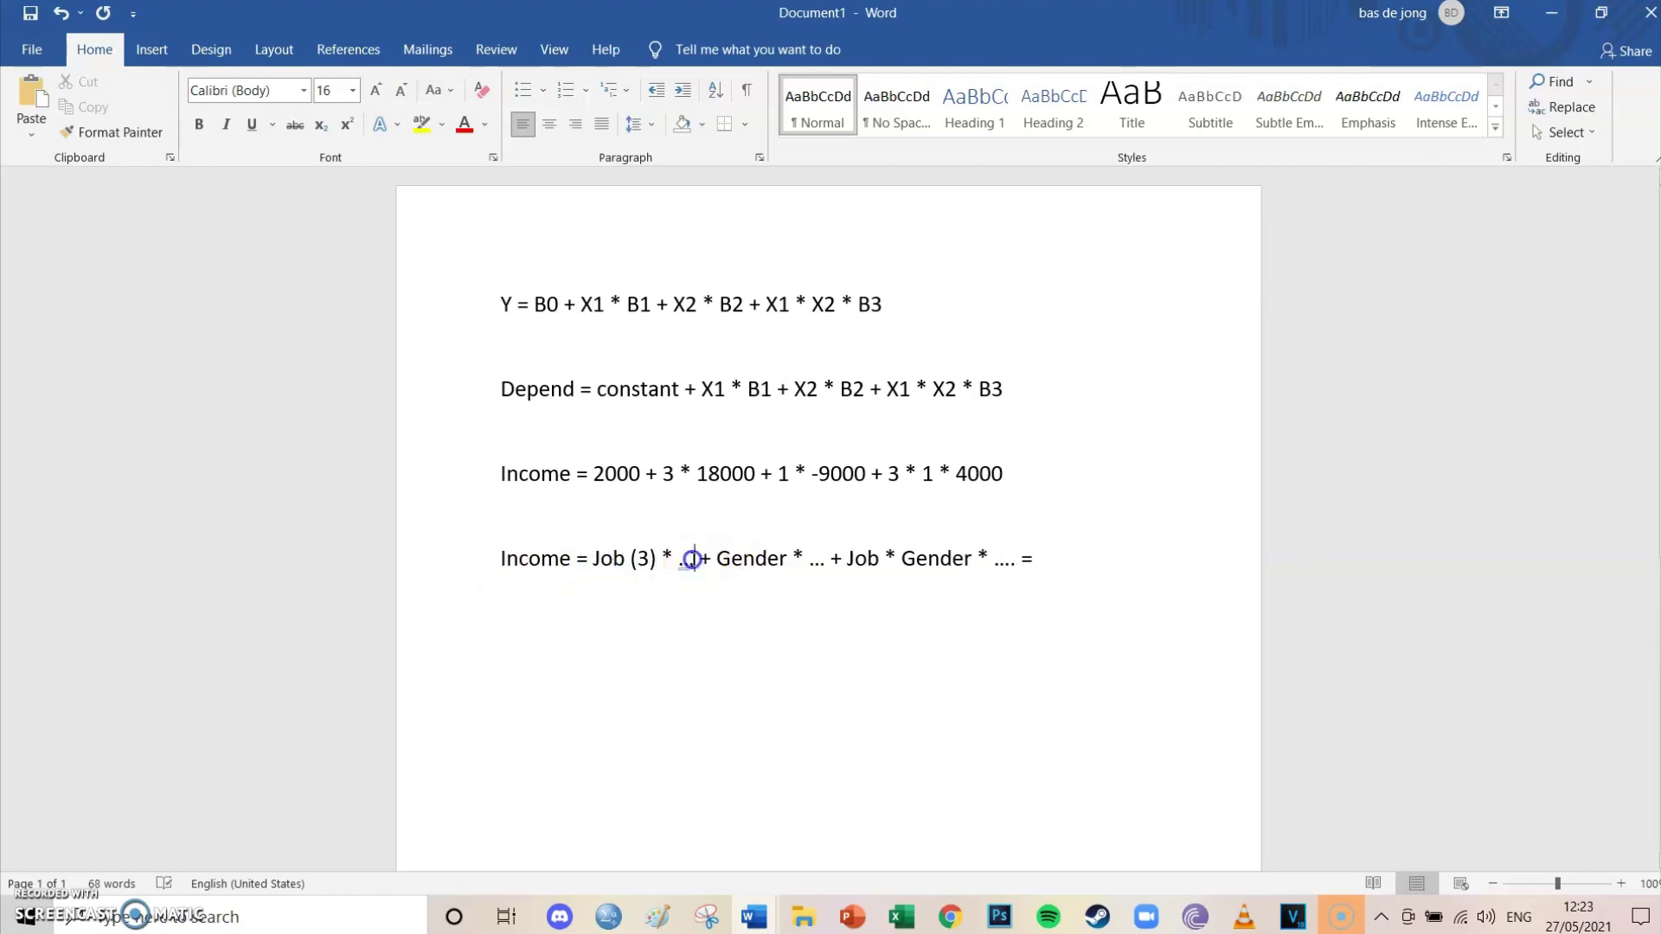
{"action": "type", "text": "18000"}
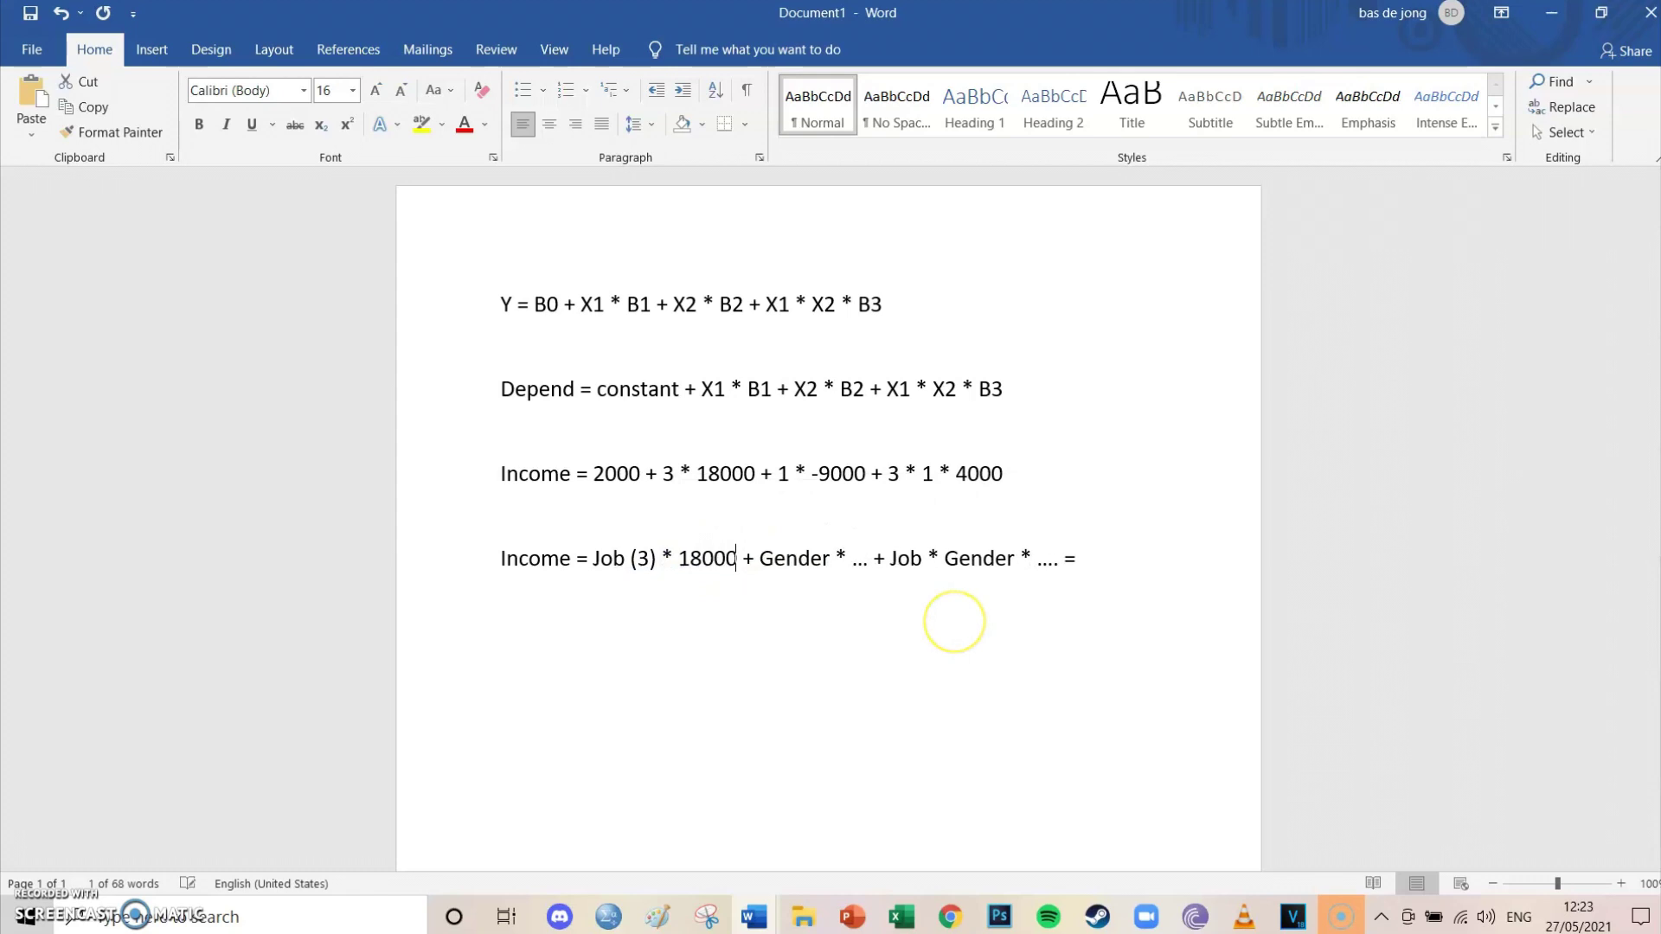
{"action": "left_click", "coordinate": [830, 558]}
{"action": "type", "text": "(1)"}
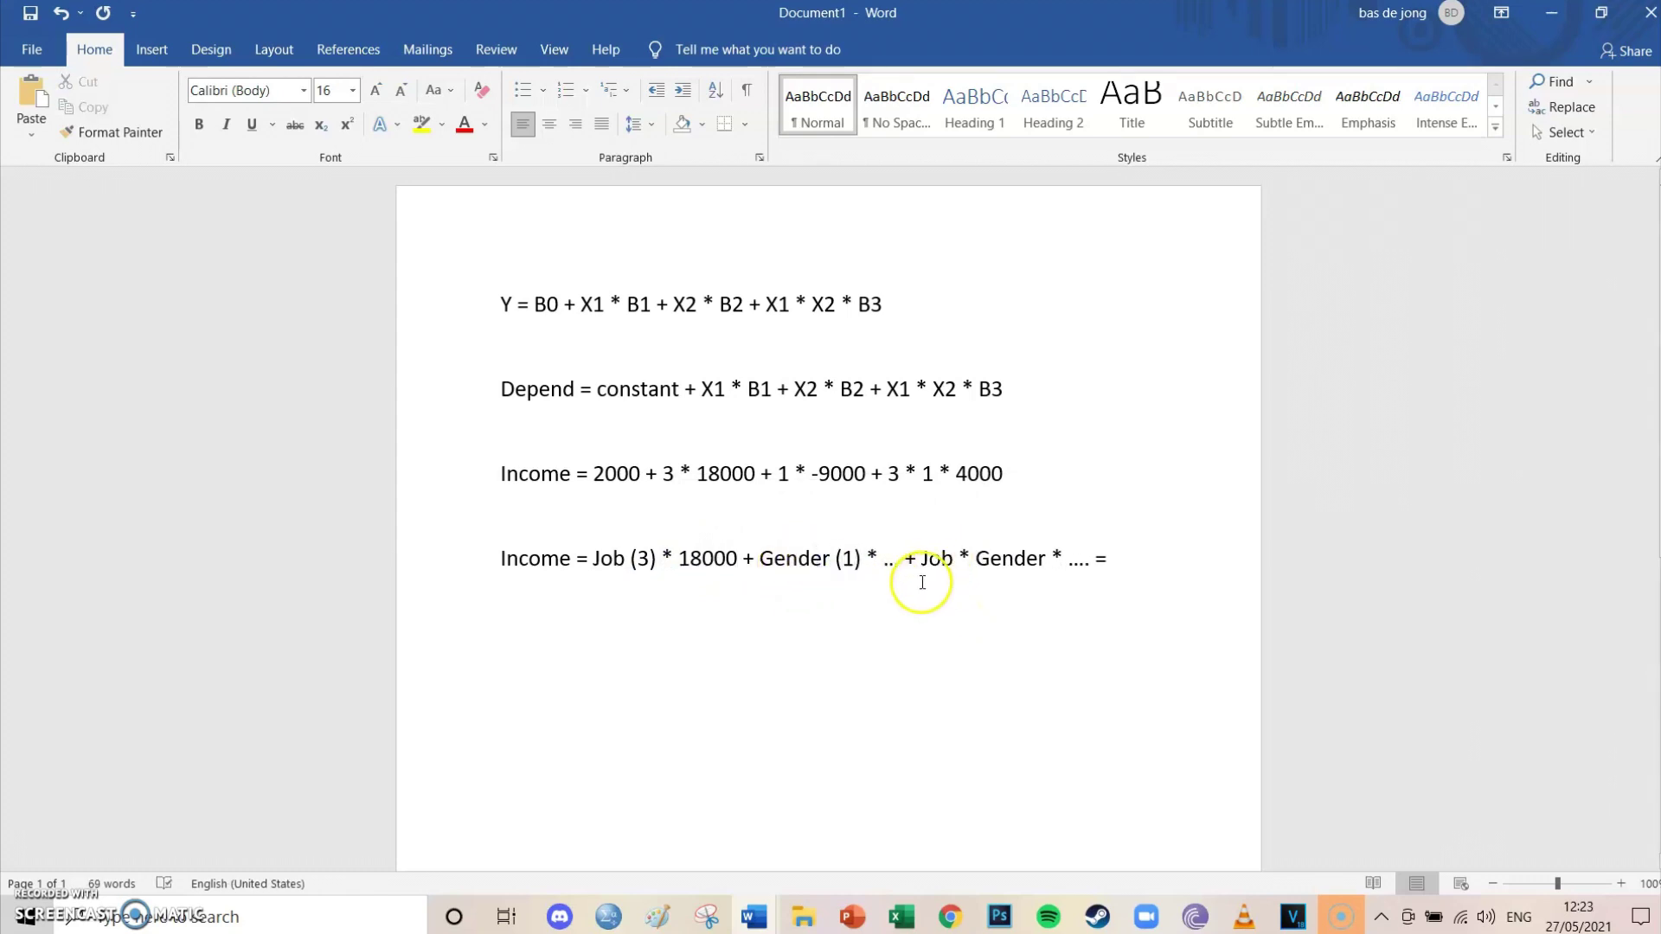
{"action": "type", "text": "-9000"}
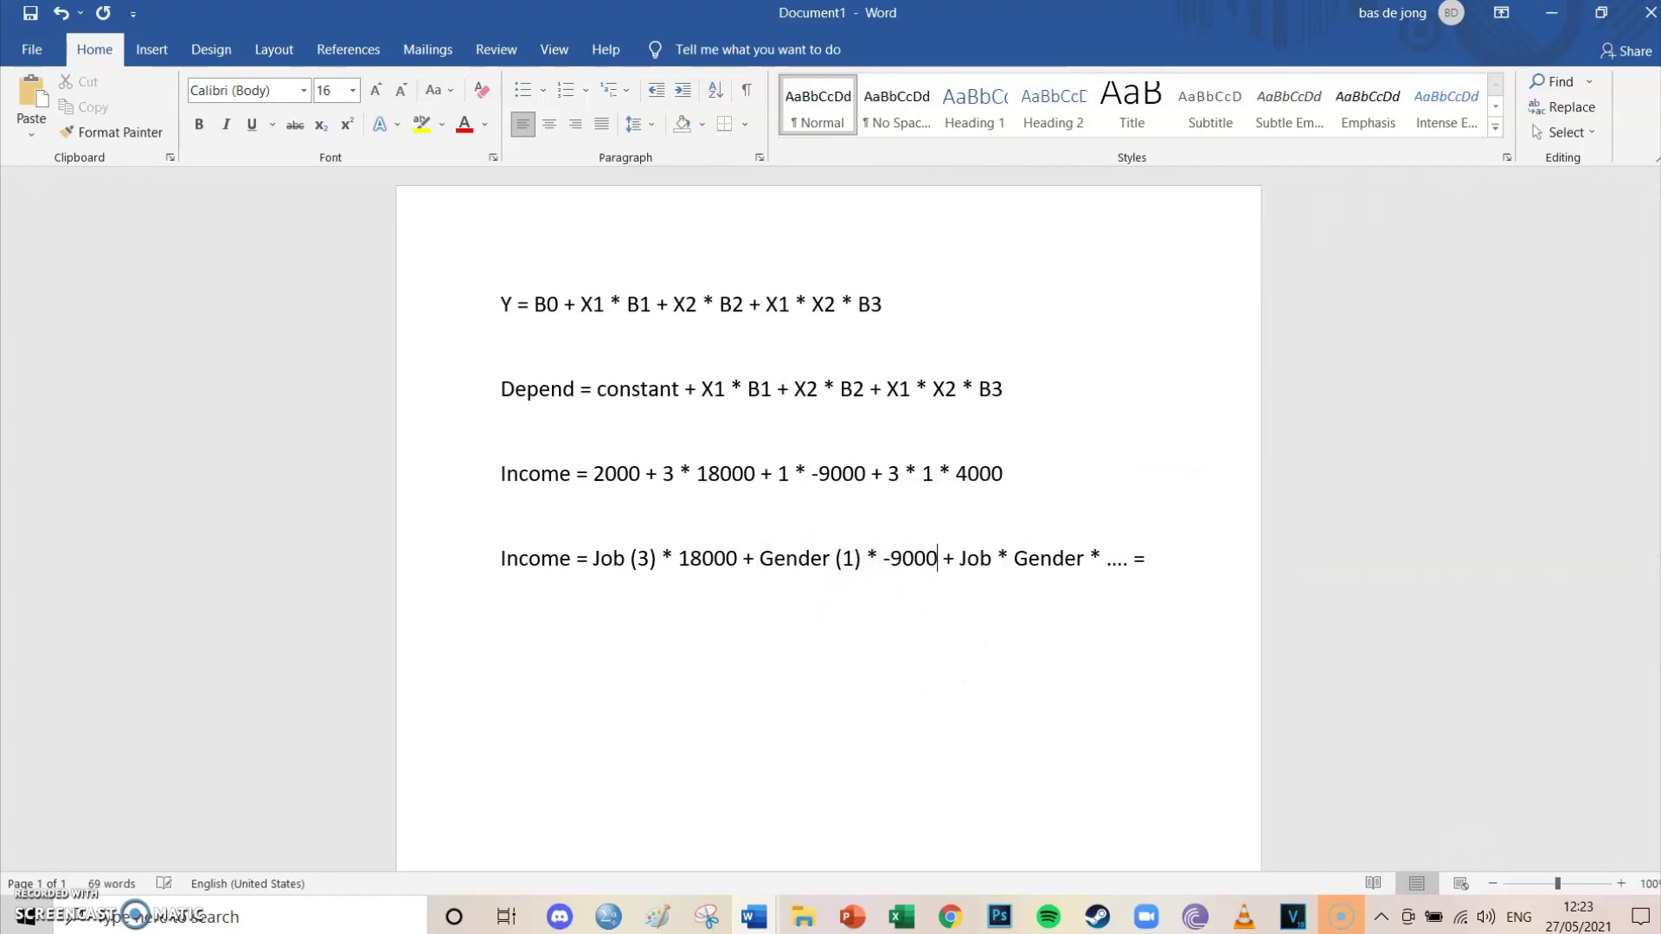
Complete the interaction term as Job (3) * Gender (1) * 4000.
{"action": "left_click", "coordinate": [980, 555]}
{"action": "key", "text": "Right"}
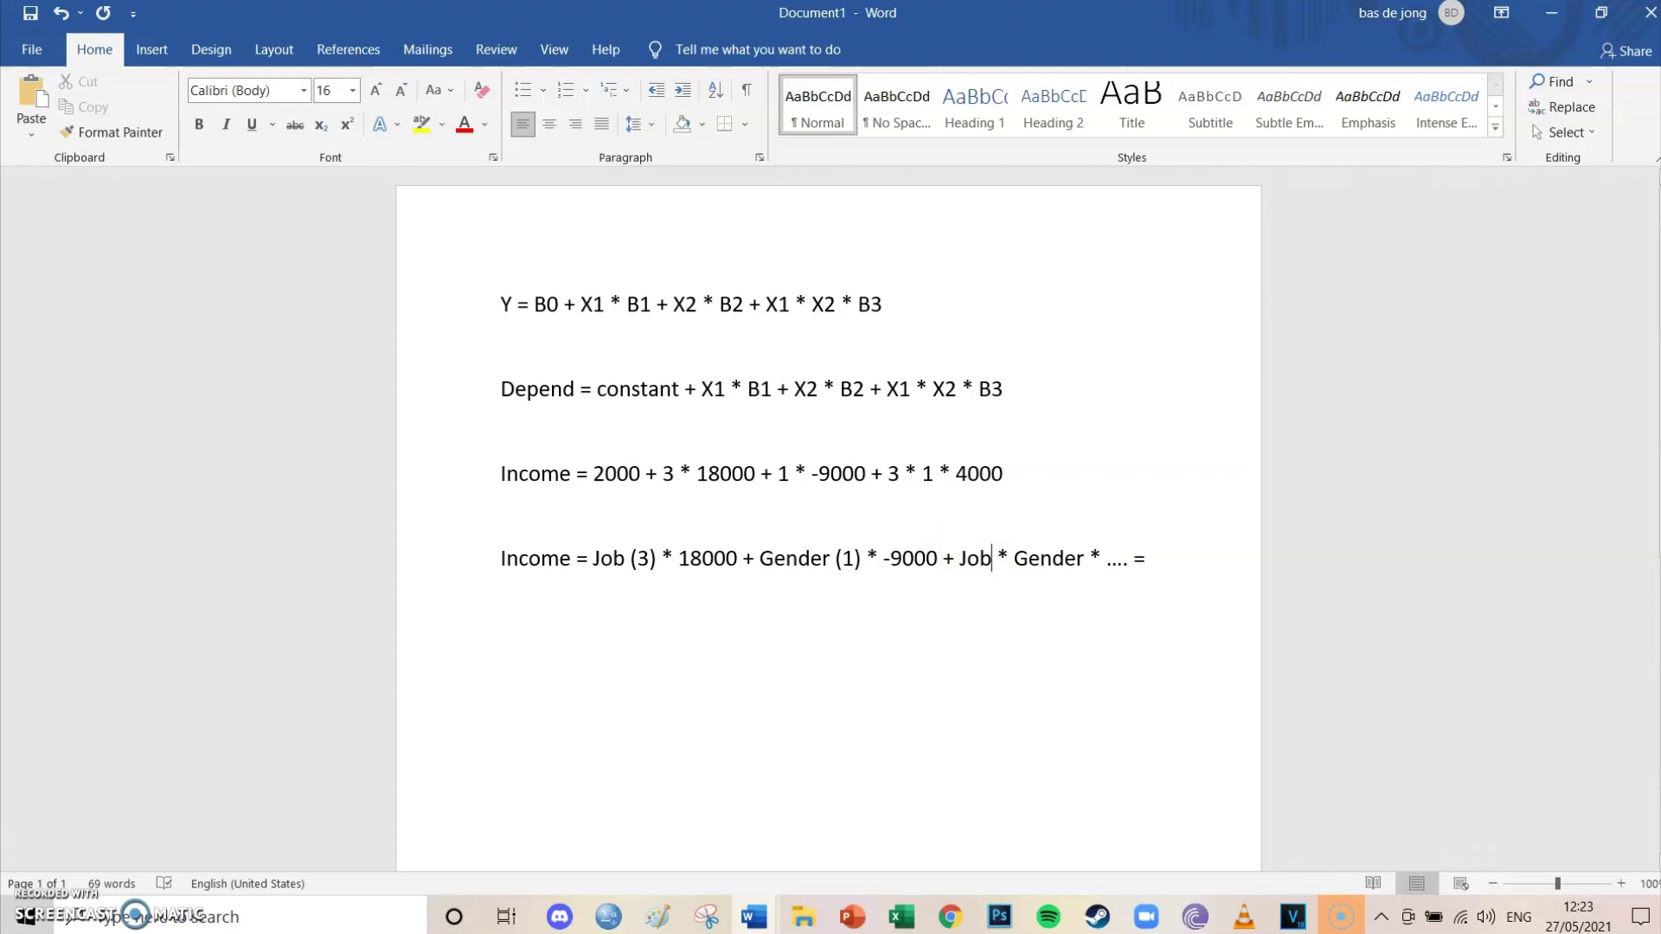
{"action": "type", "text": "(3)"}
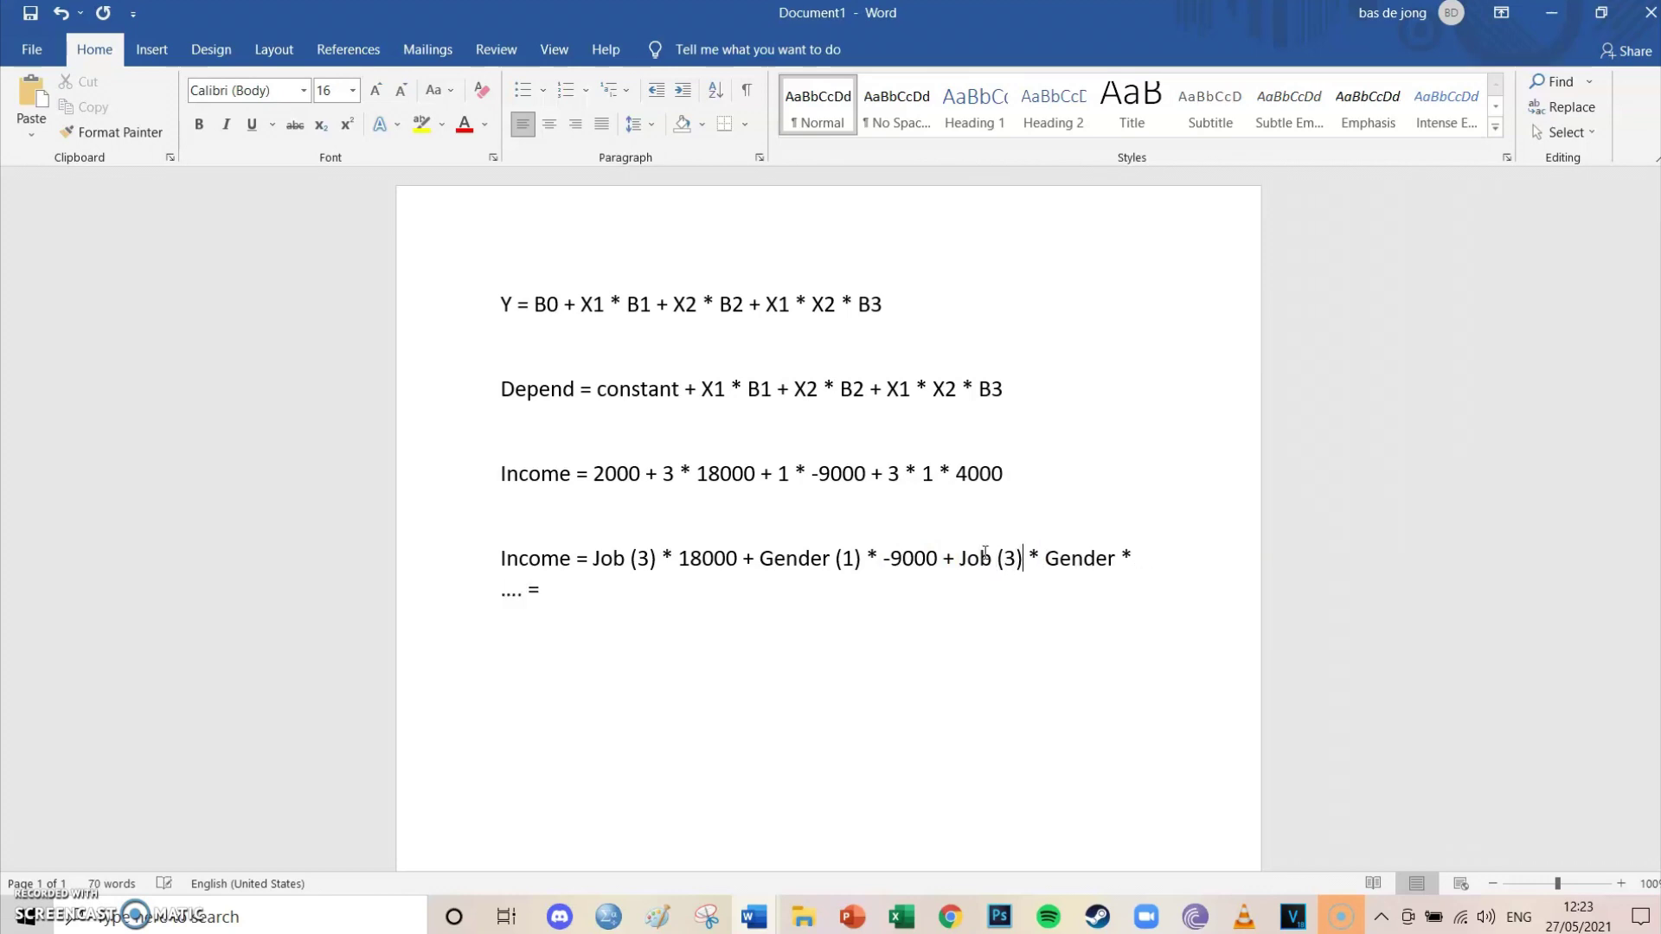
{"action": "left_click", "coordinate": [1125, 556]}
{"action": "type", "text": "(10"}
{"action": "key", "text": "BackSpace"}
{"action": "type", "text": ")"}
{"action": "double_click", "coordinate": [530, 593]}
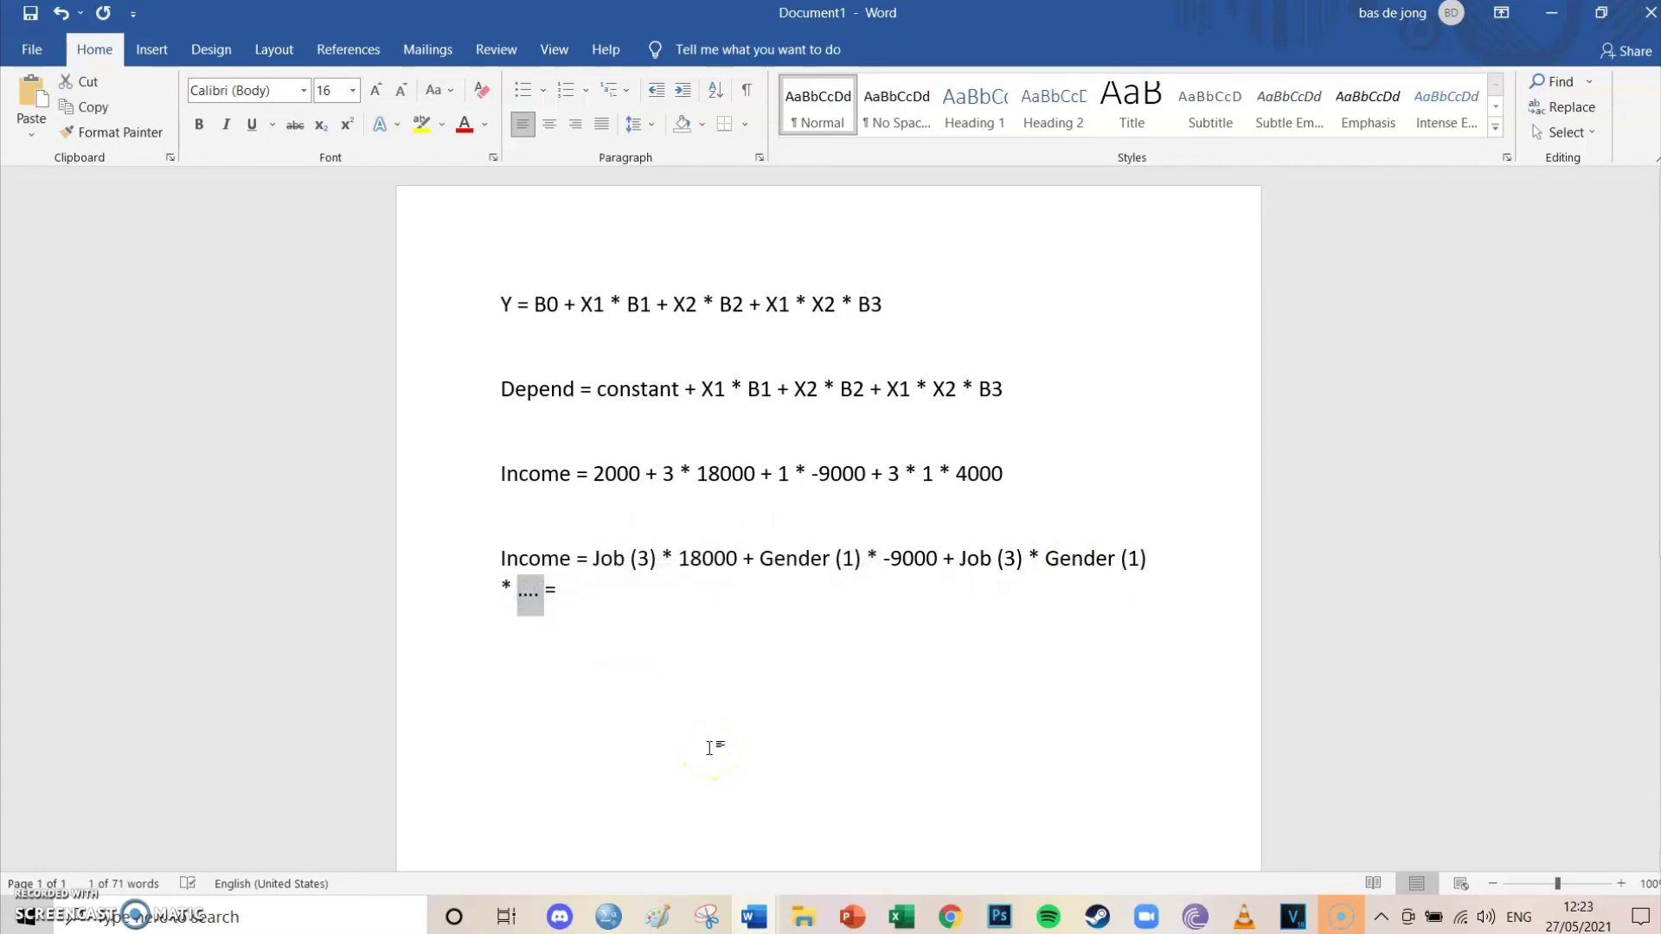
{"action": "type", "text": "4000"}
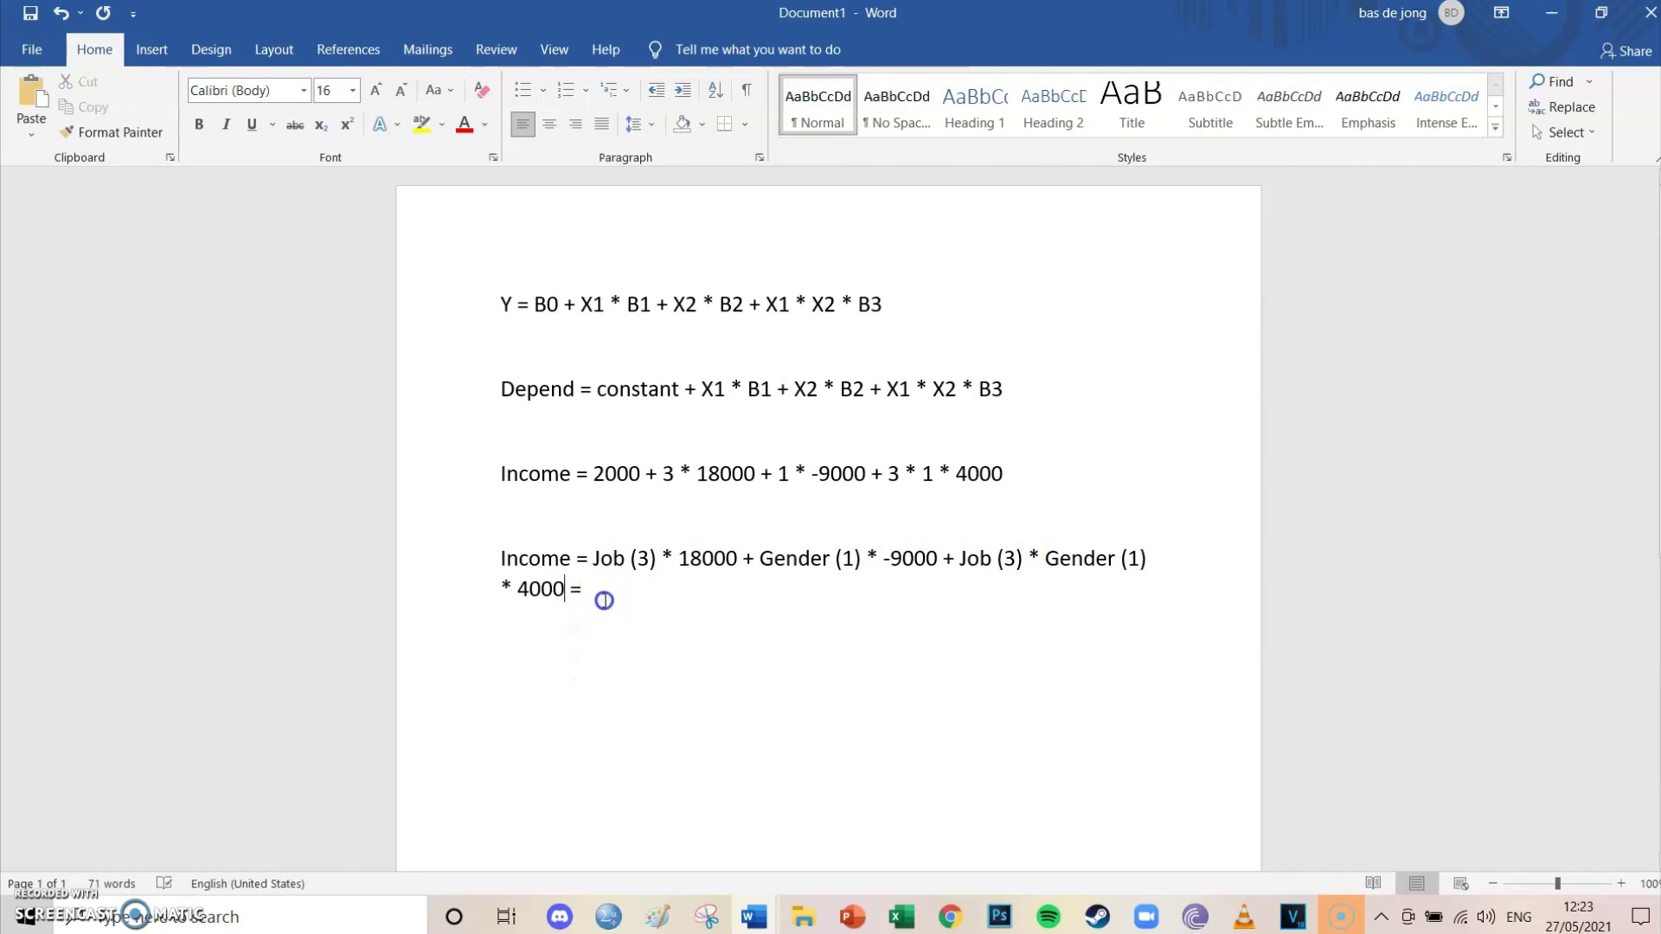
Add the constant 2000+ after Income = and the result 59000 after the equals sign.
{"action": "left_click", "coordinate": [768, 538]}
{"action": "left_click", "coordinate": [800, 575]}
{"action": "left_click", "coordinate": [594, 558]}
{"action": "type", "text": "2000+"}
{"action": "left_click", "coordinate": [693, 588]}
{"action": "type", "text": "59000"}
{"action": "double_click", "coordinate": [625, 554]}
{"action": "left_click", "coordinate": [608, 561]}
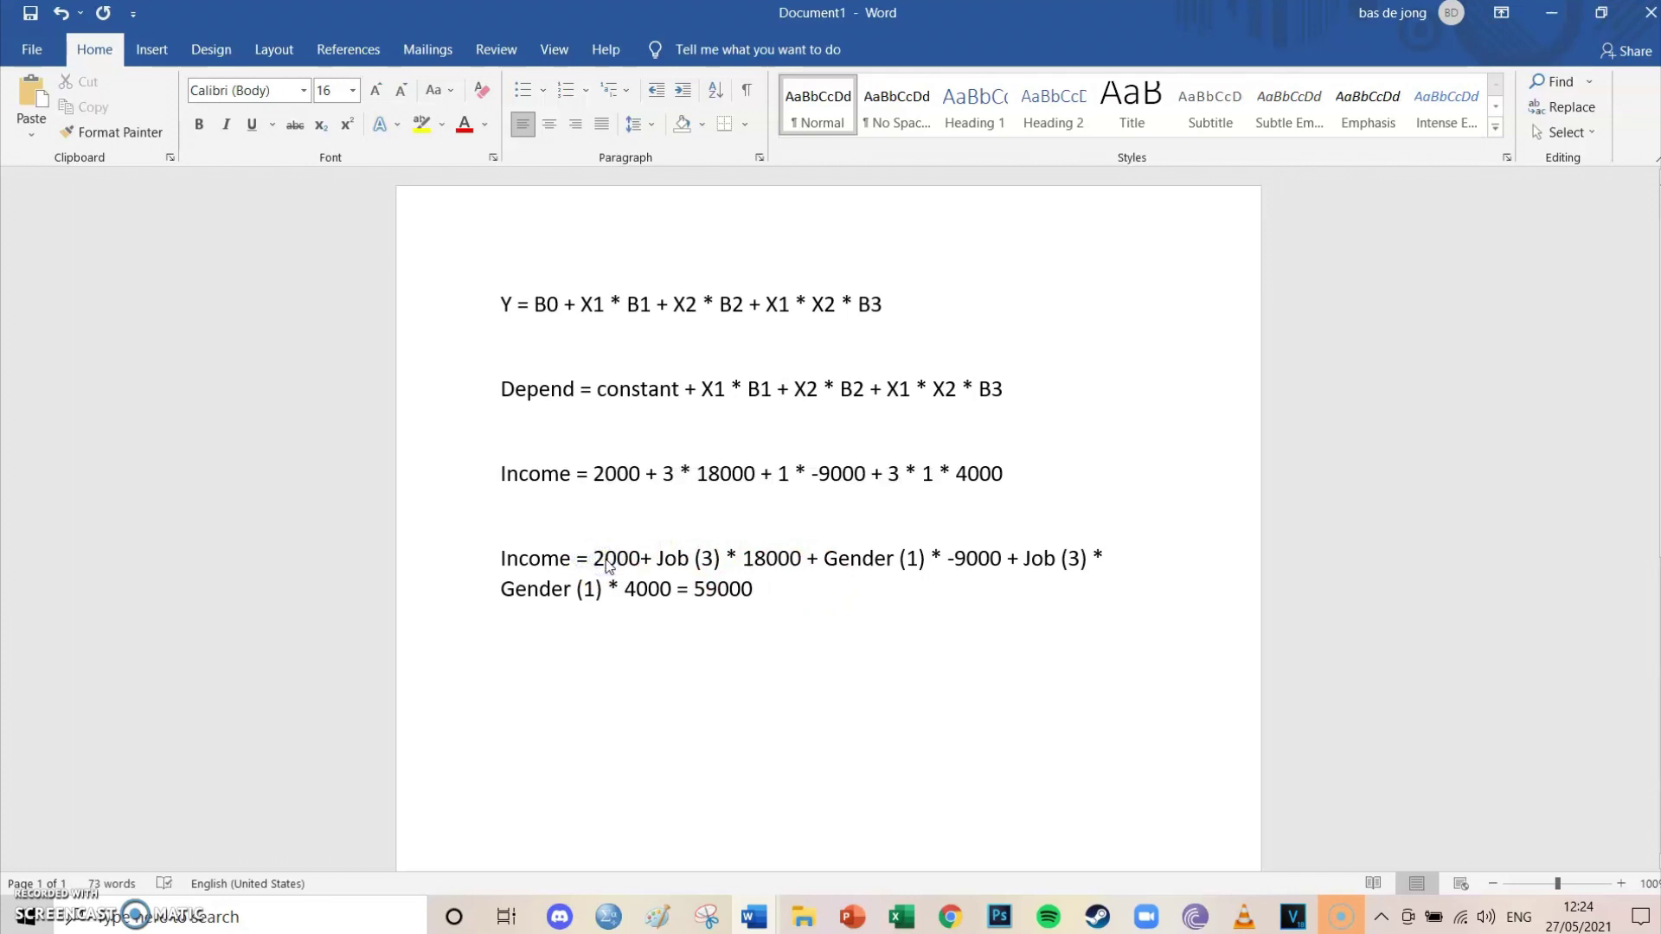
Highlight the constant 2000 and part of the Gender term to point them out.
{"action": "left_click", "coordinate": [609, 558]}
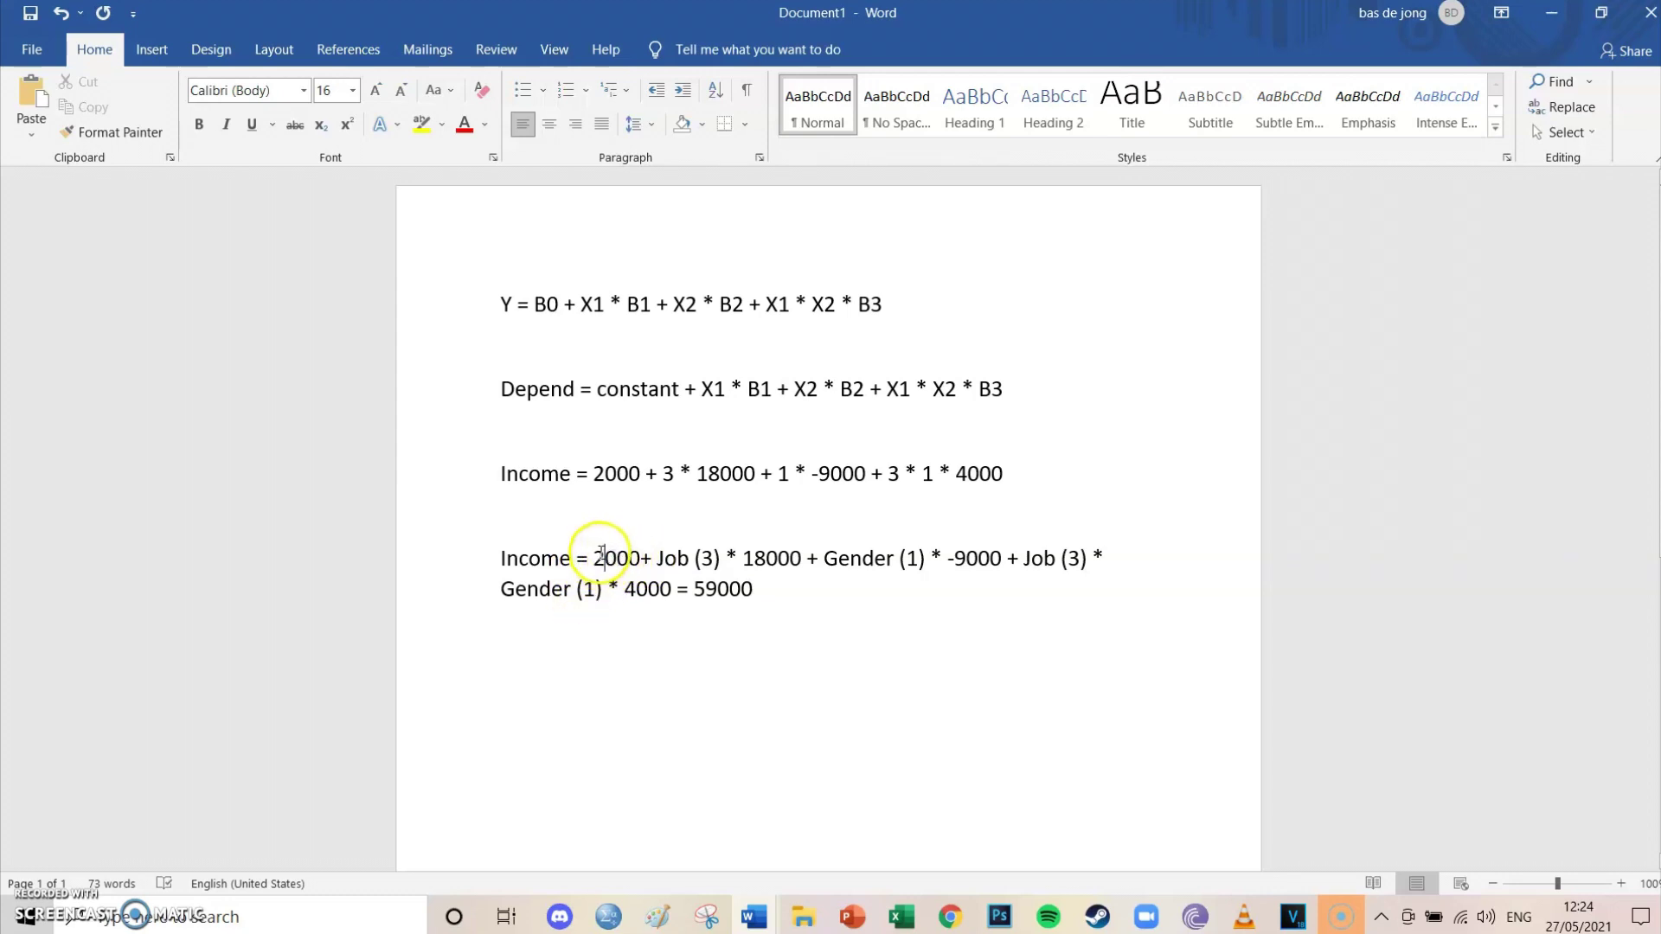
{"action": "left_click", "coordinate": [602, 554]}
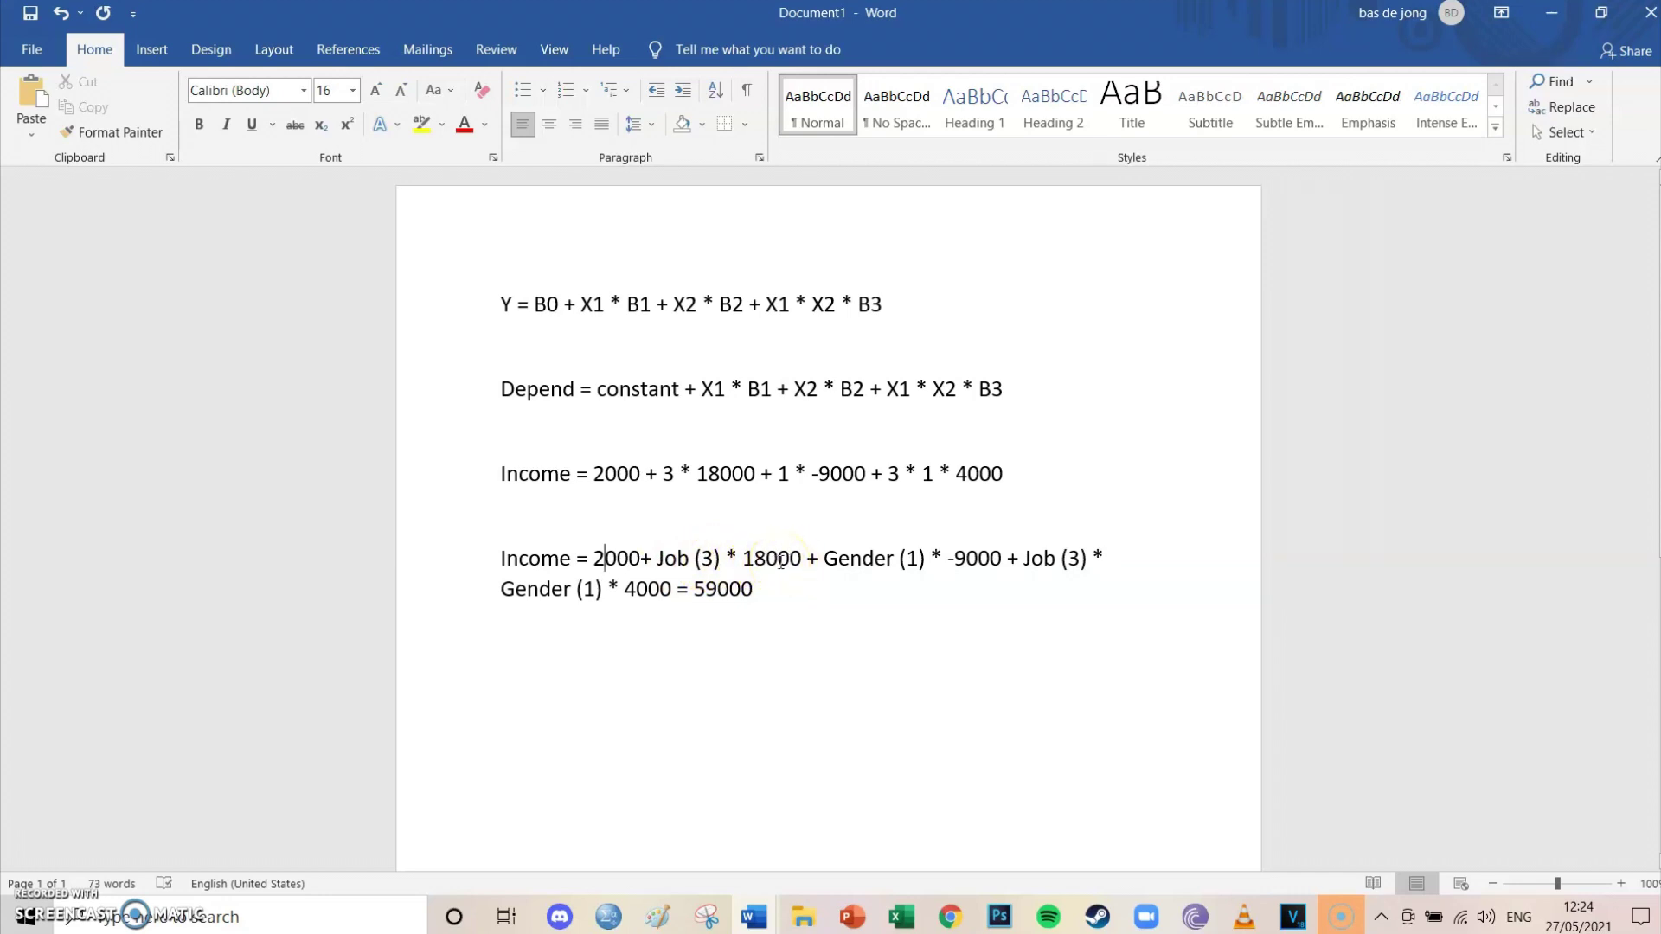
{"action": "left_click_drag", "start_coordinate": [827, 556], "coordinate": [878, 558]}
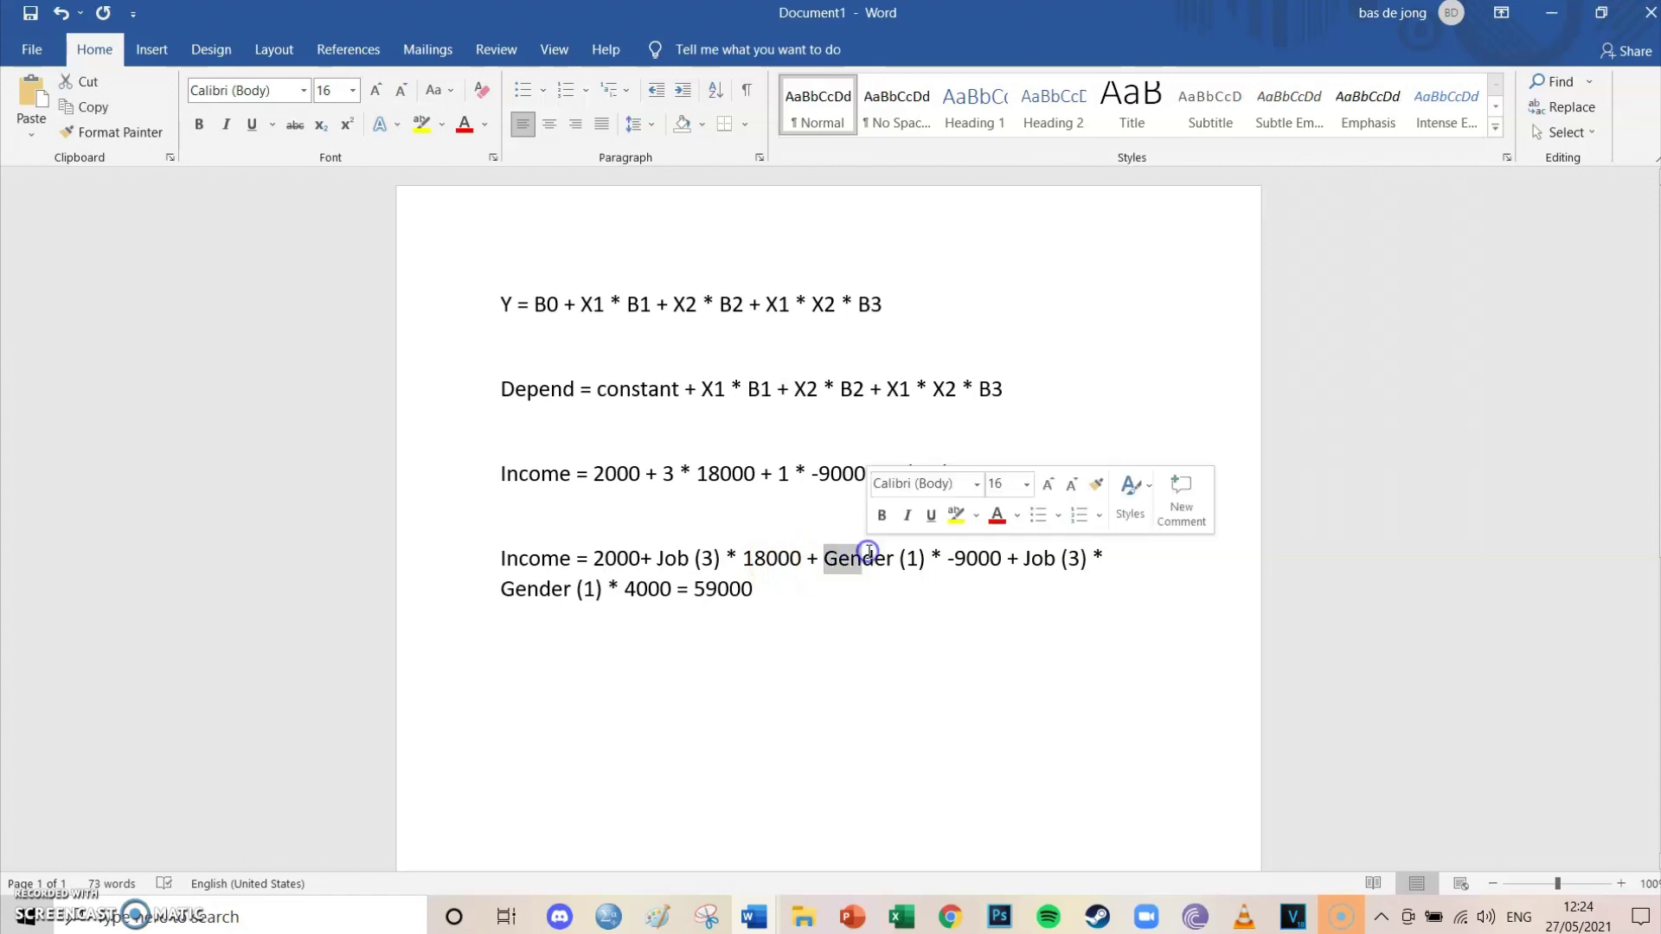
{"action": "left_click", "coordinate": [864, 556]}
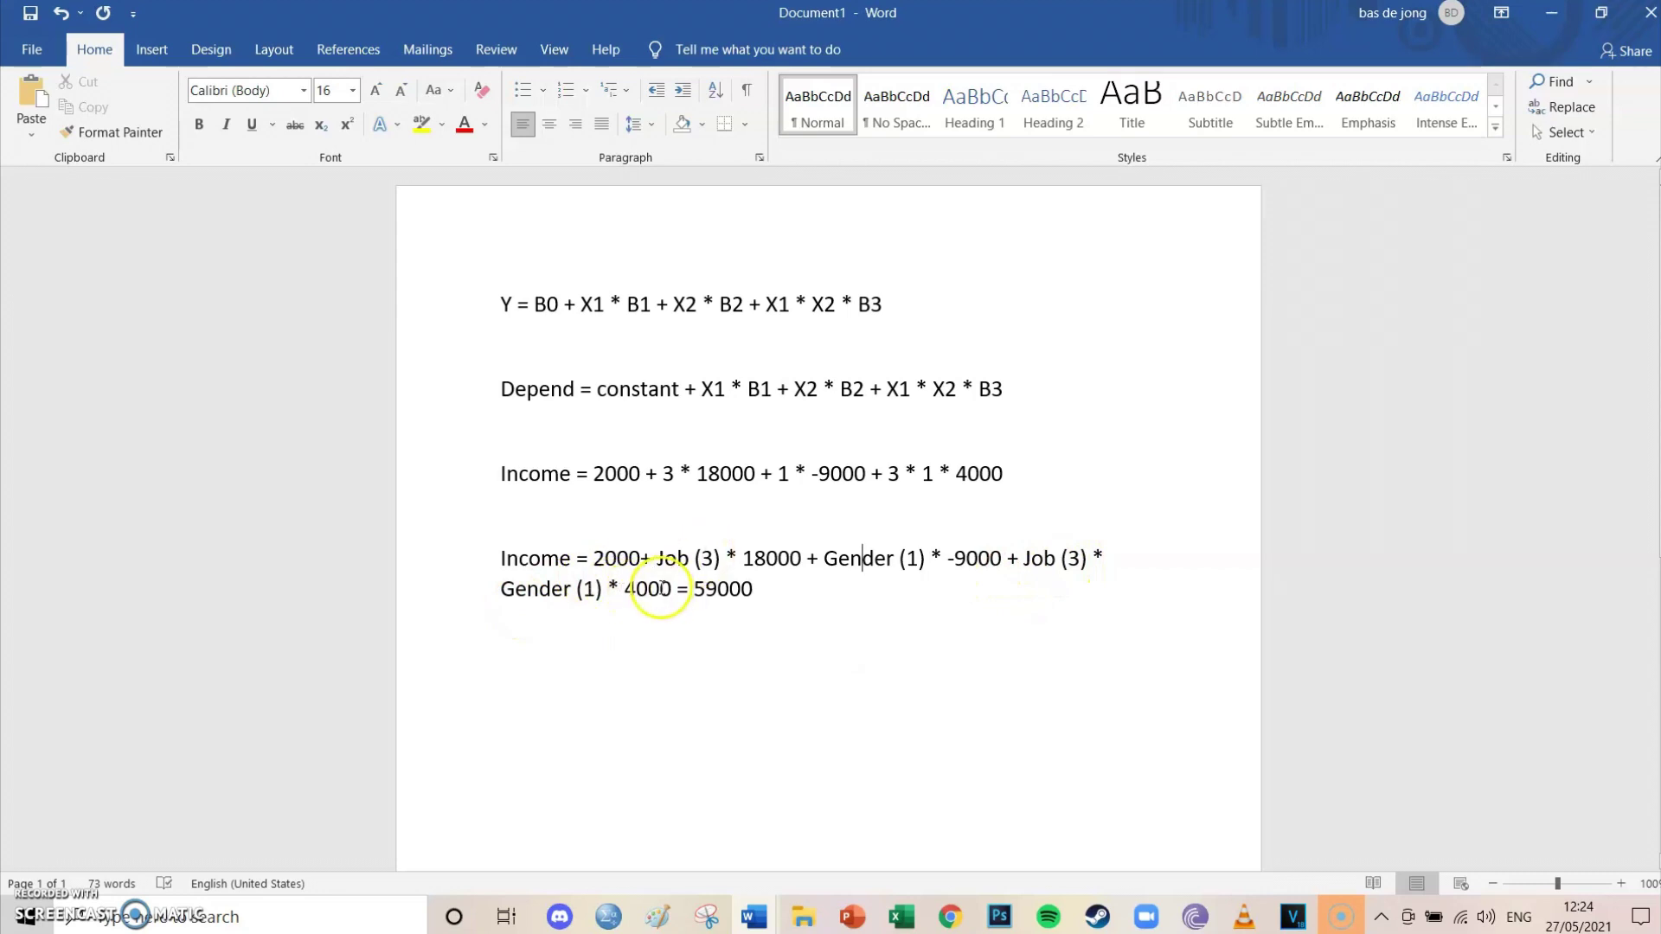
Start a new line below the equation ending in 59000.
{"action": "left_click", "coordinate": [851, 604]}
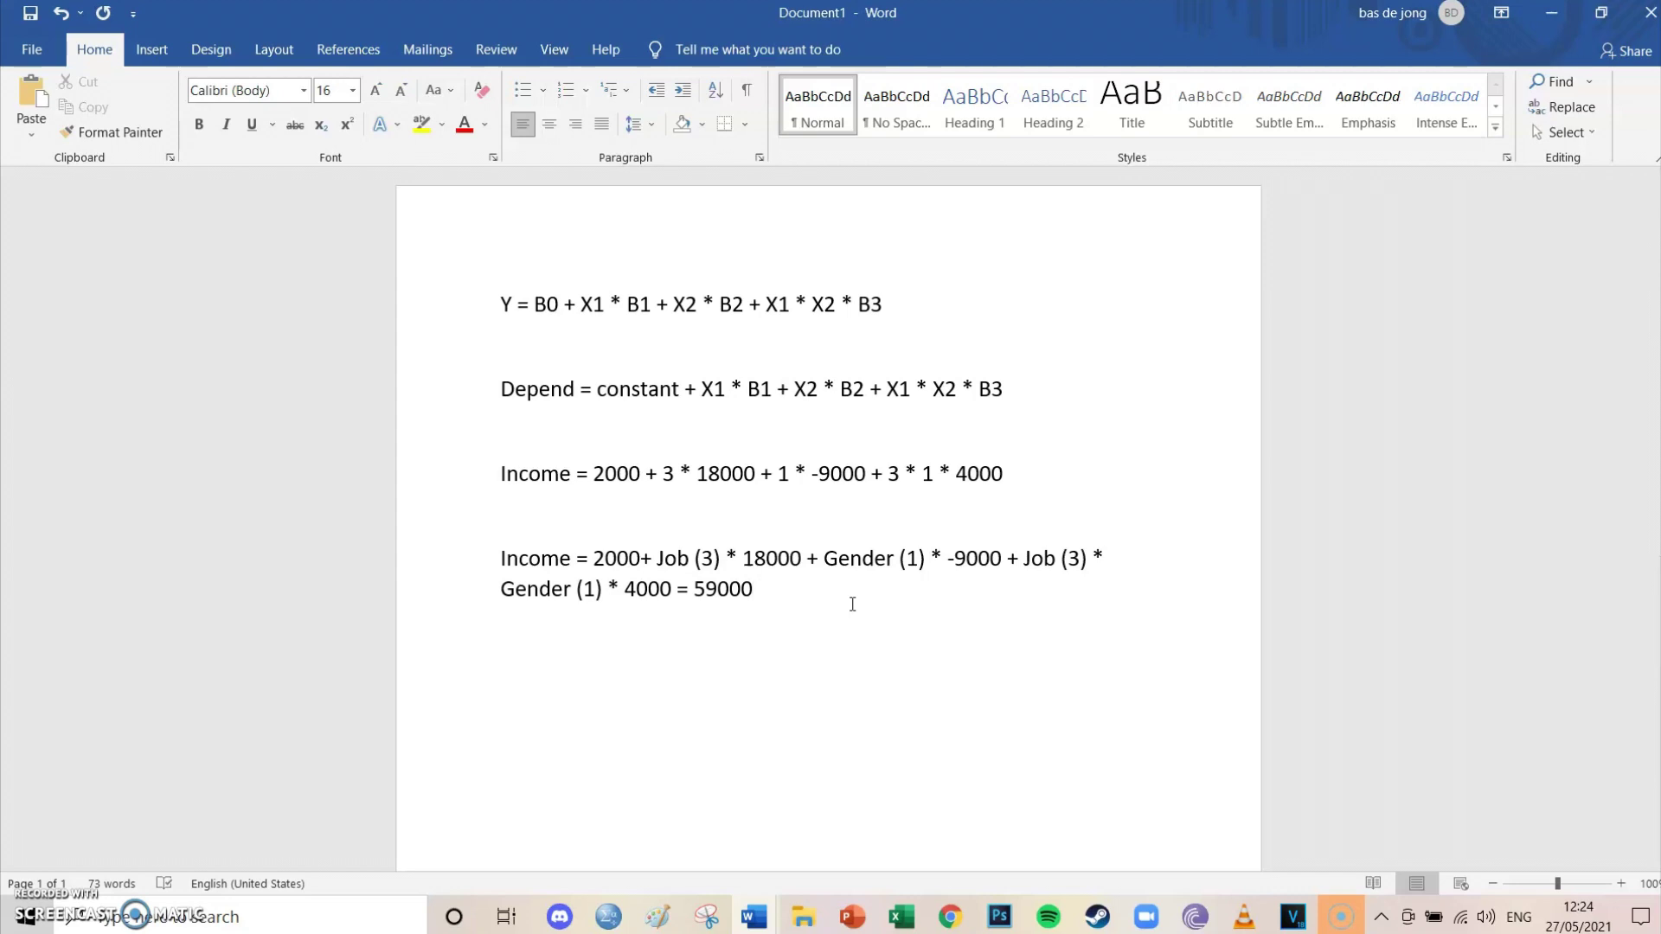
{"action": "left_click", "coordinate": [843, 604]}
{"action": "key", "text": "Return"}
Type Income = 2000 + job (2) * 18000 + gender (0) * -9000 + job (2) * gender (0) * 4000.
{"action": "type", "text": "Income -= 2000 + job"}
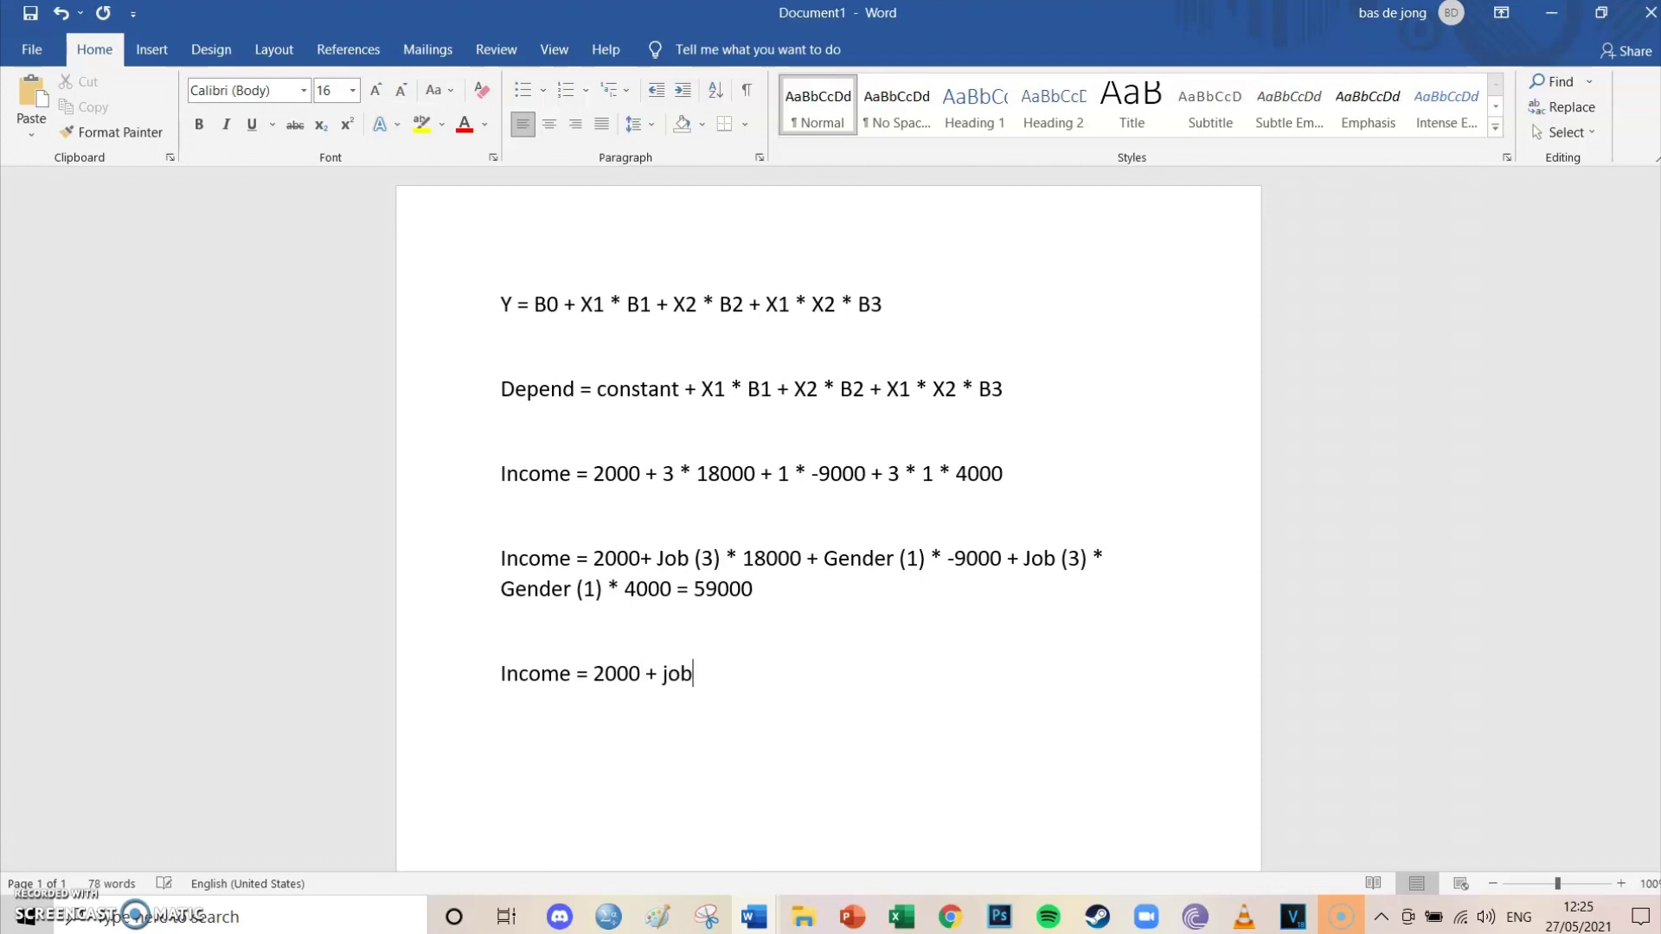
{"action": "type", "text": " (2) * 18000"}
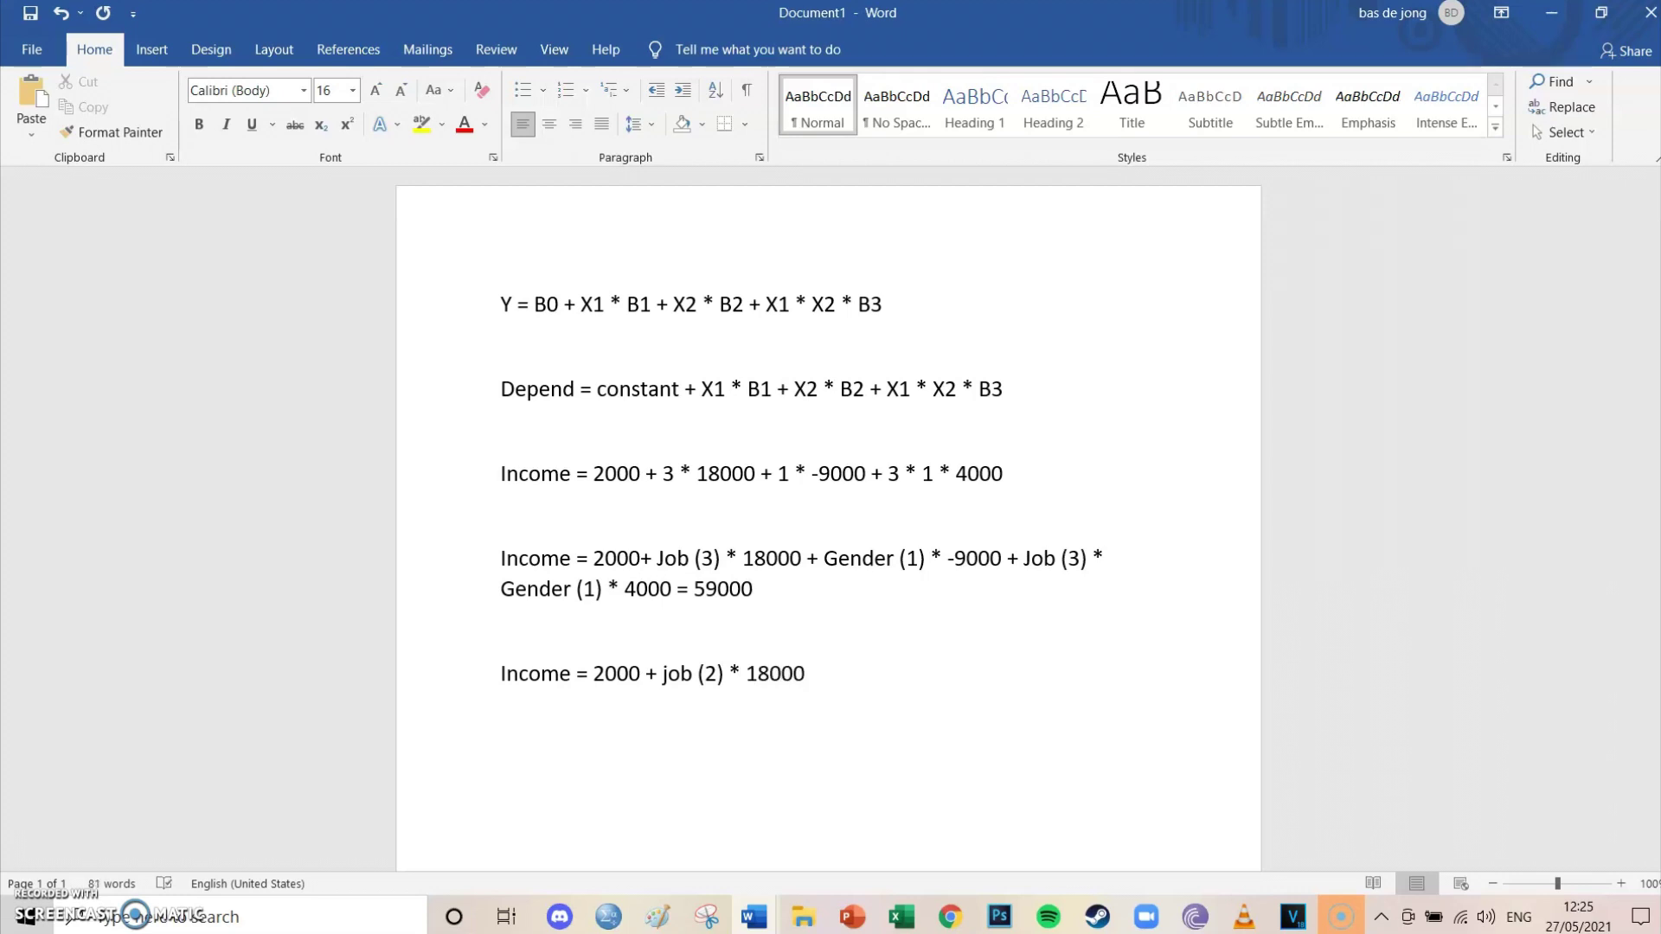
{"action": "type", "text": " + gender (0) *"}
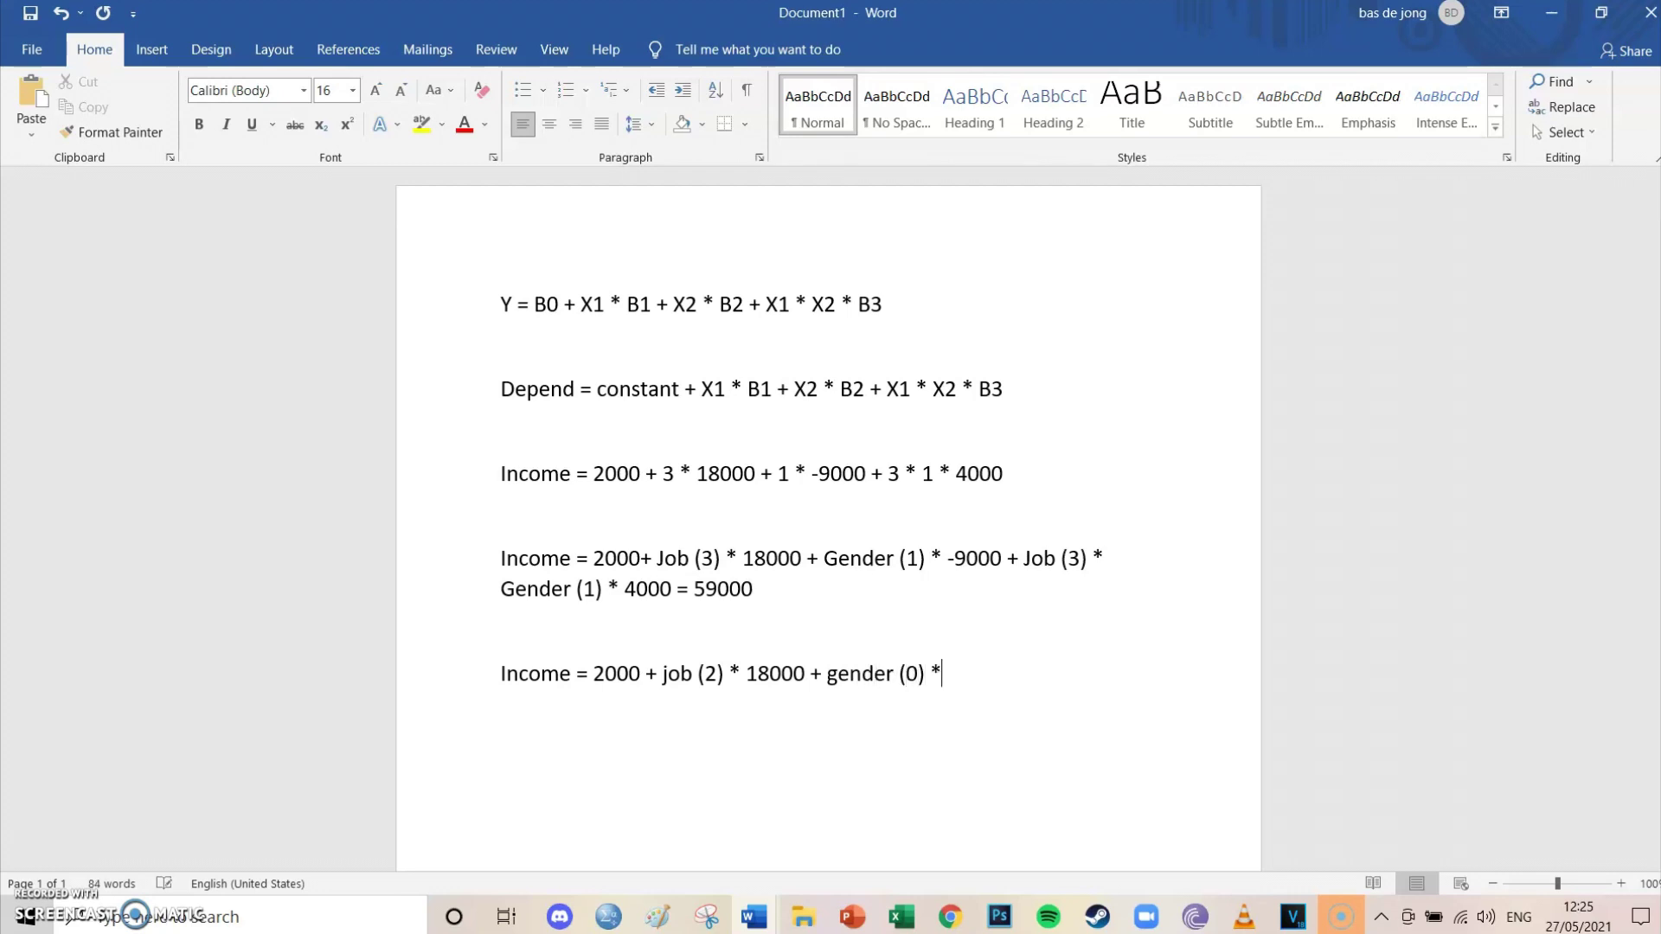
{"action": "type", "text": " -9000"}
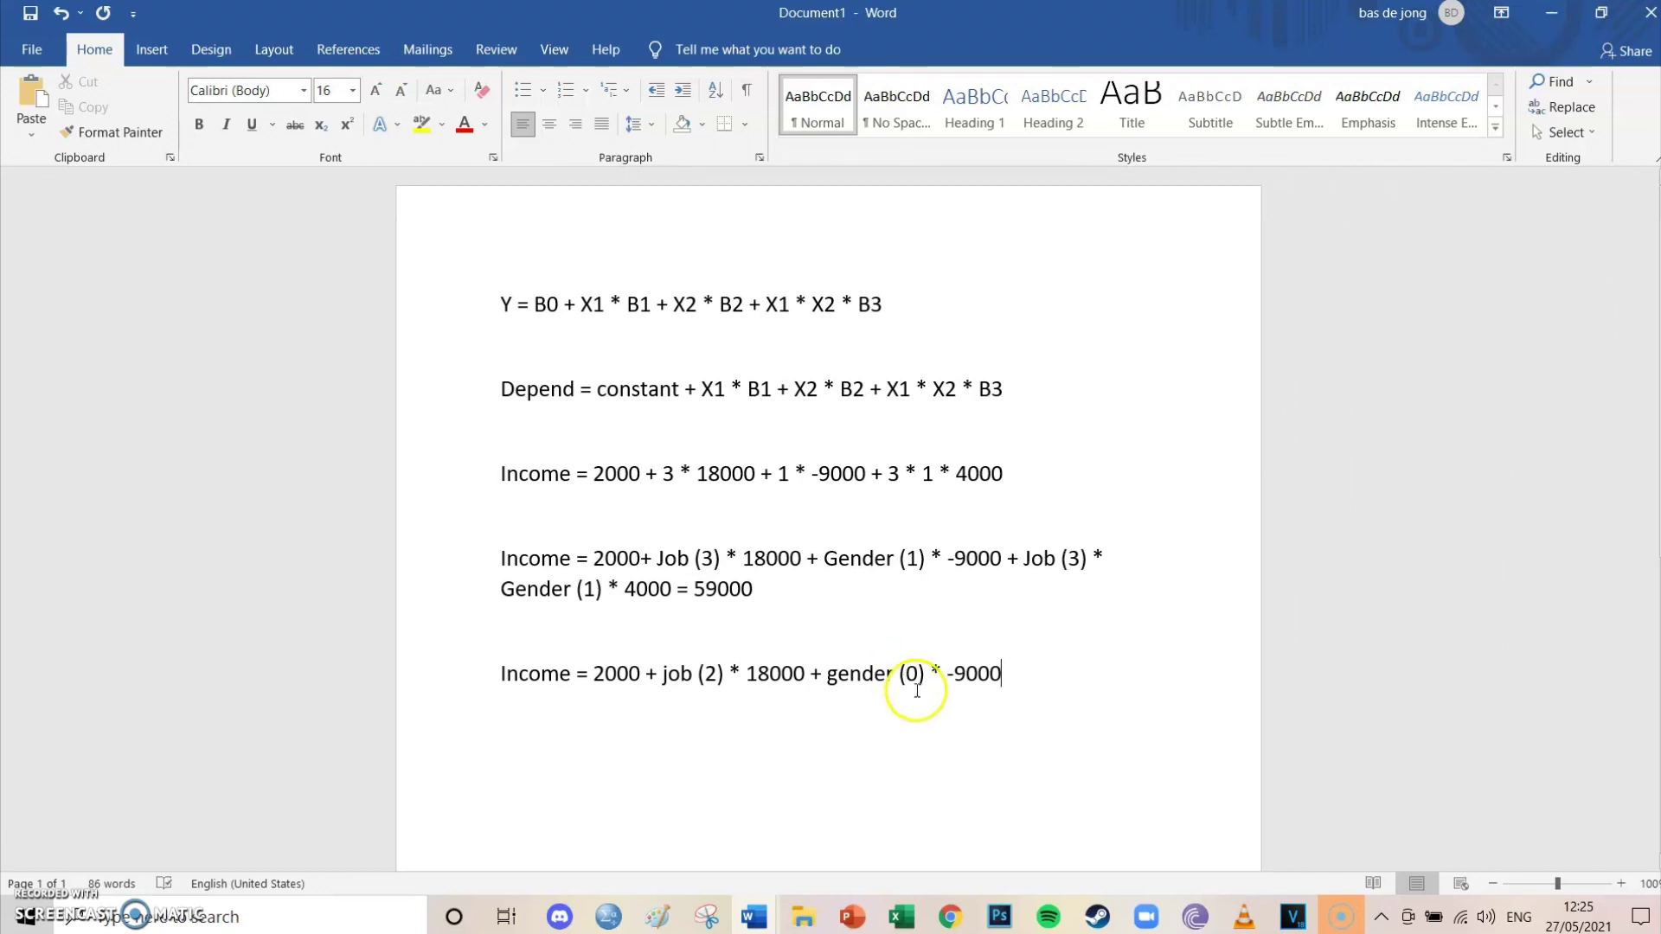
{"action": "type", "text": " +"}
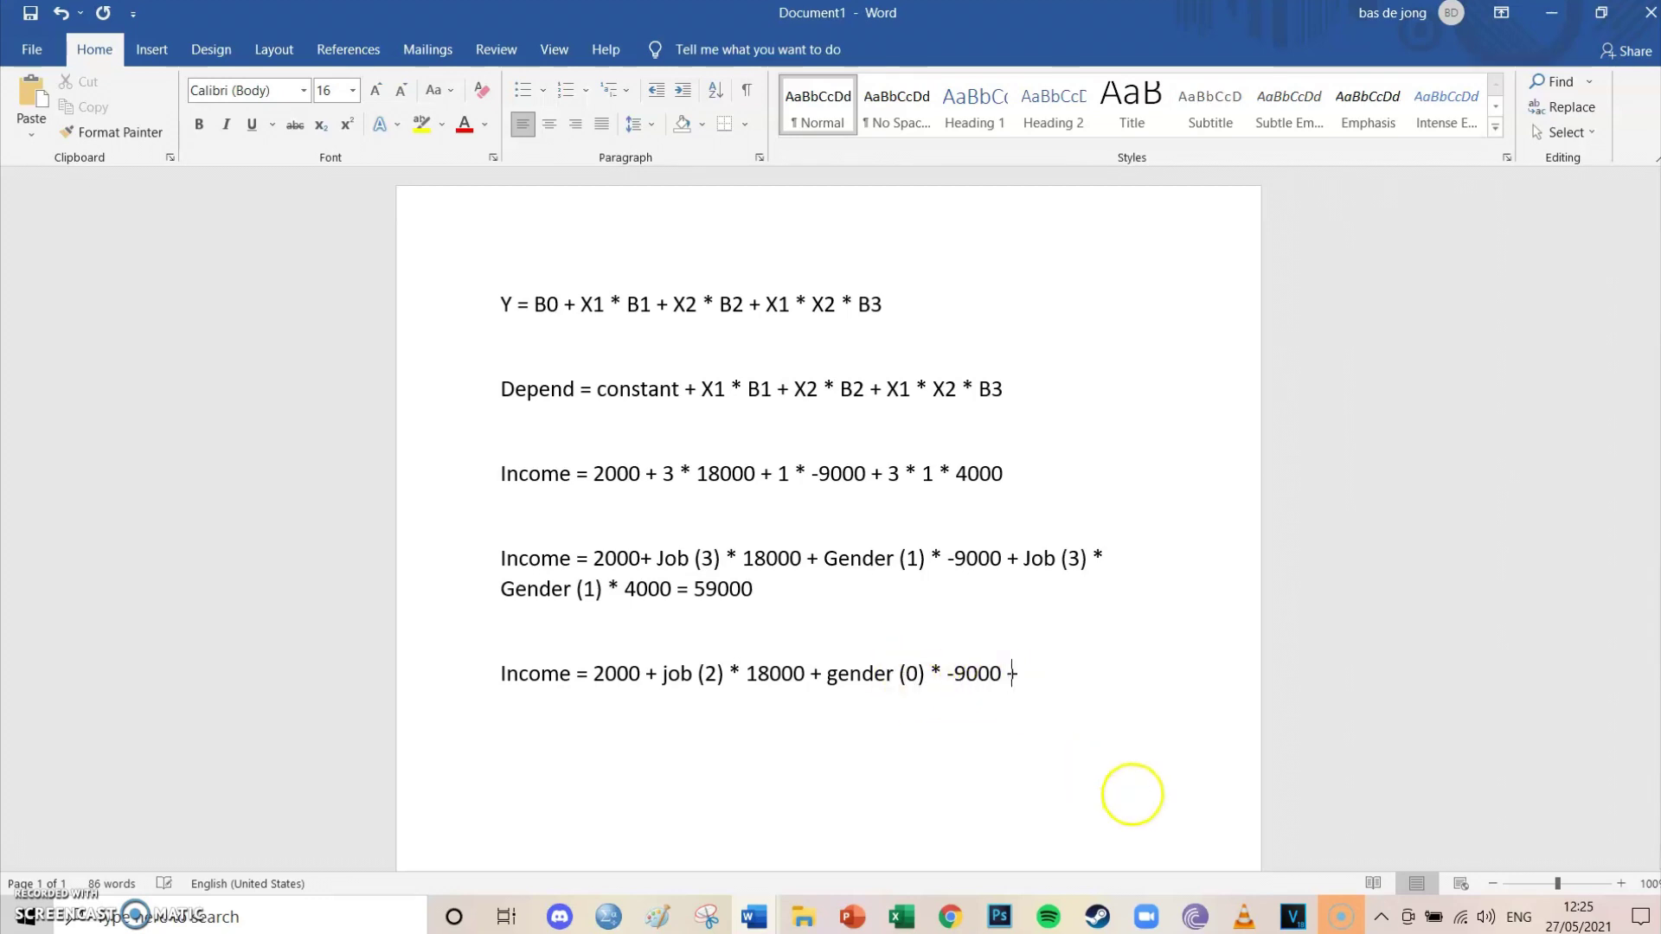
{"action": "type", "text": "job (3"}
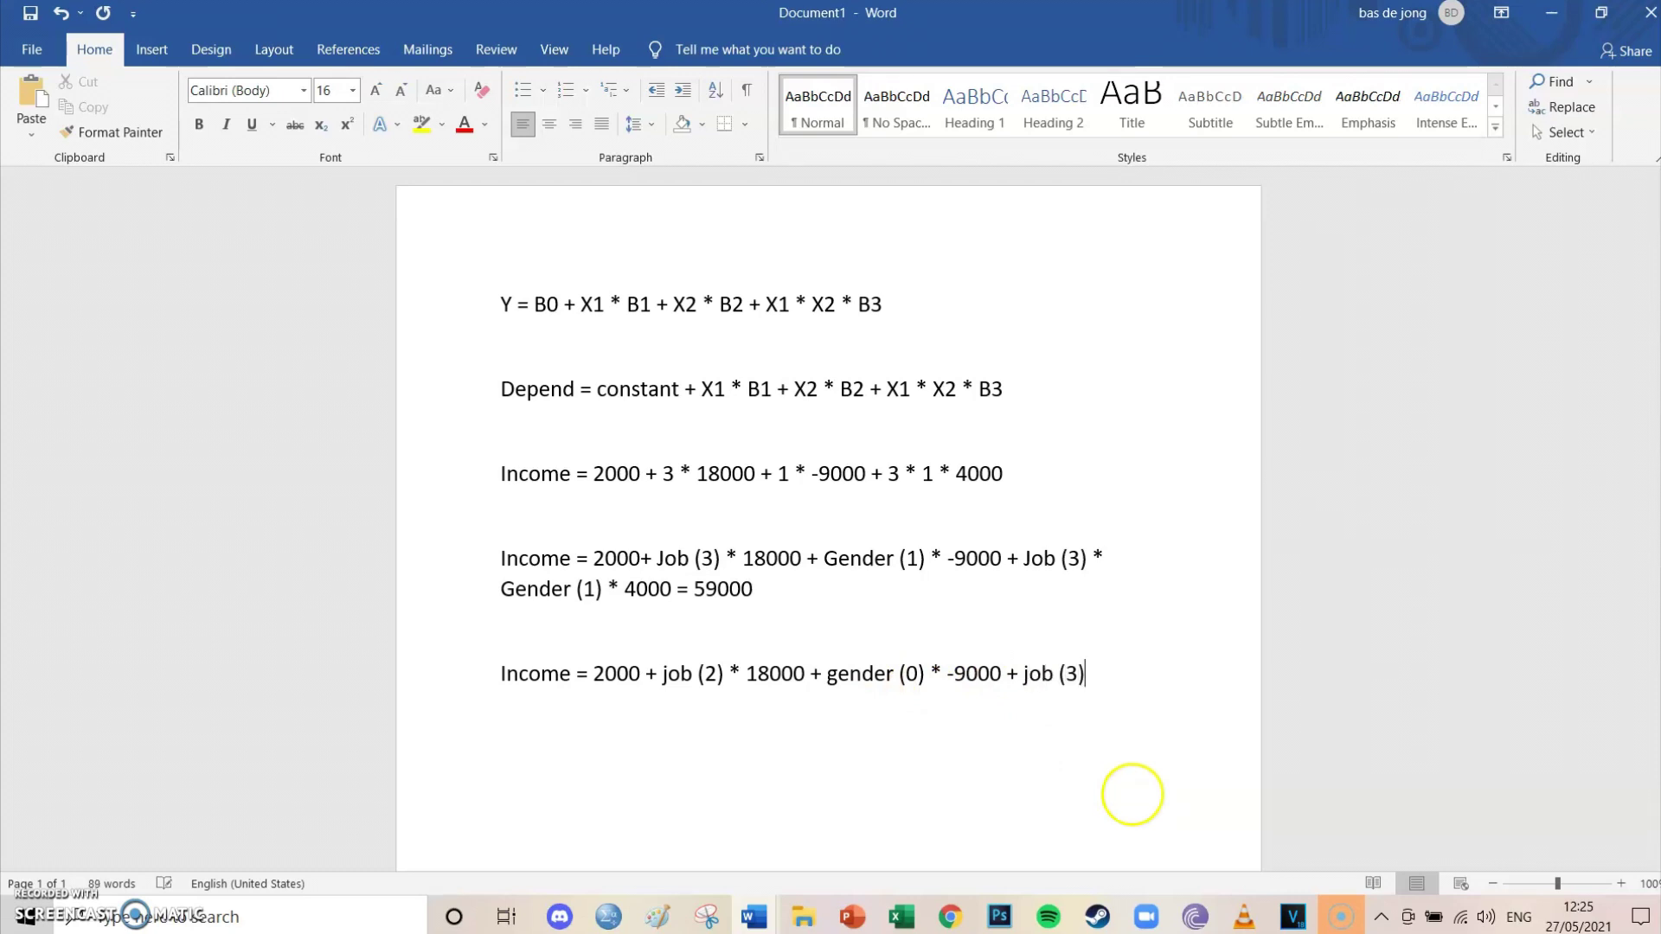
{"action": "type", "text": "2"}
{"action": "key", "text": "BackSpace"}
{"action": "key", "text": "BackSpace"}
{"action": "key", "text": "BackSpace"}
{"action": "type", "text": "2"}
{"action": "key", "text": "BackSpace"}
{"action": "type", "text": "(2) * "}
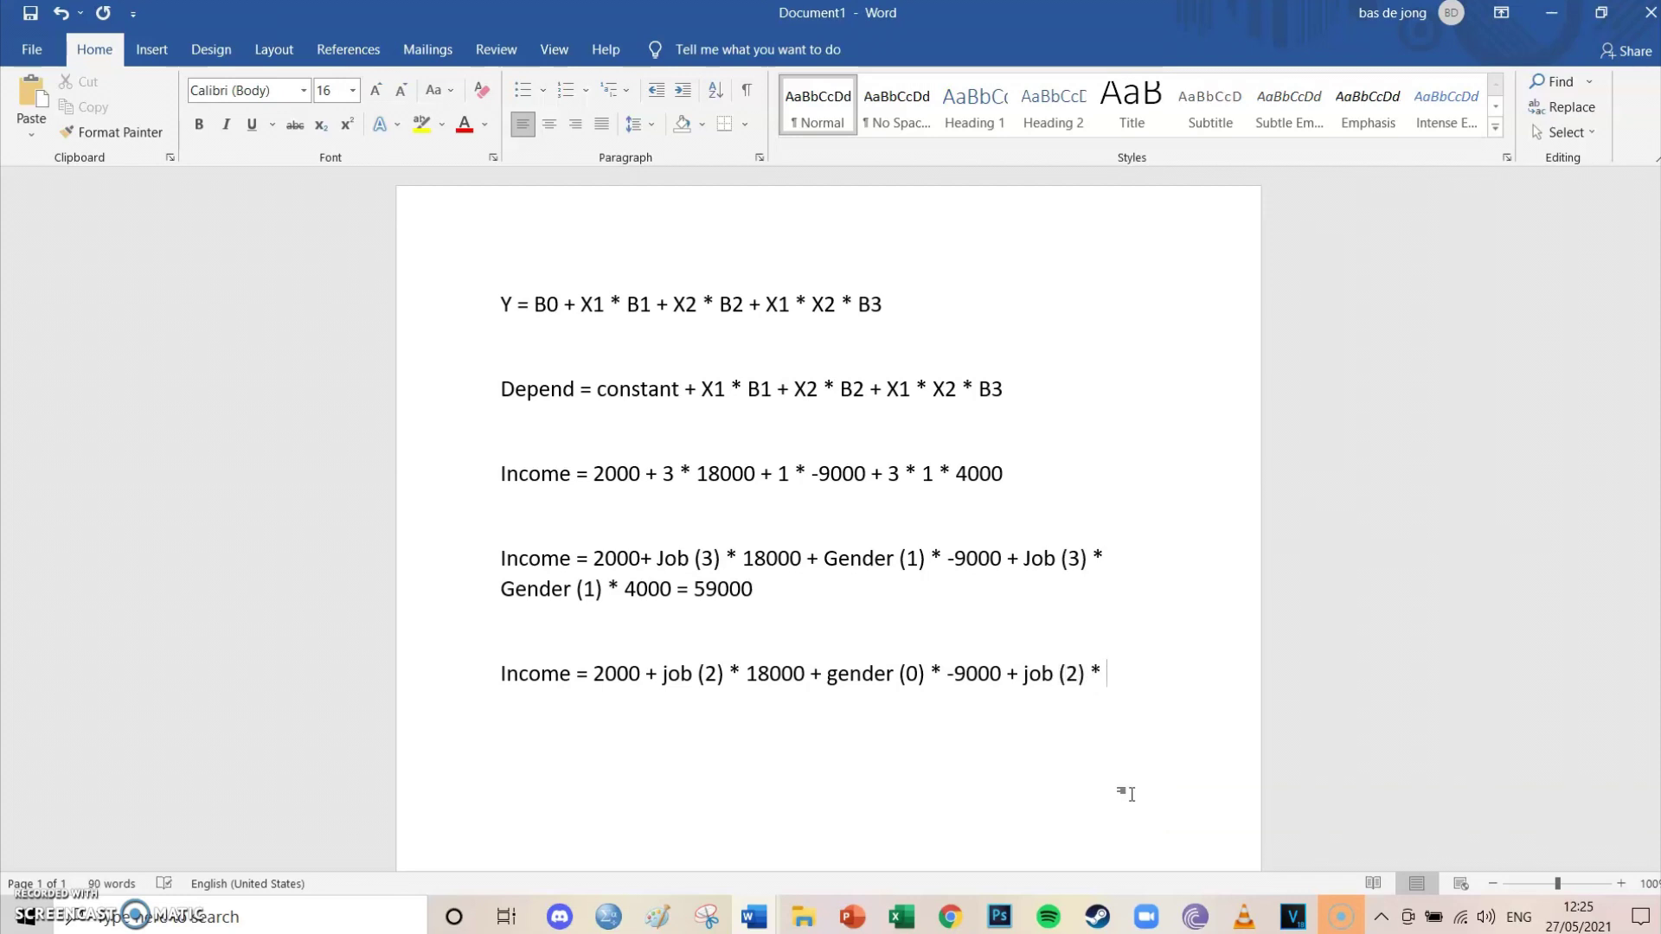
{"action": "type", "text": "gender (0) * 4000"}
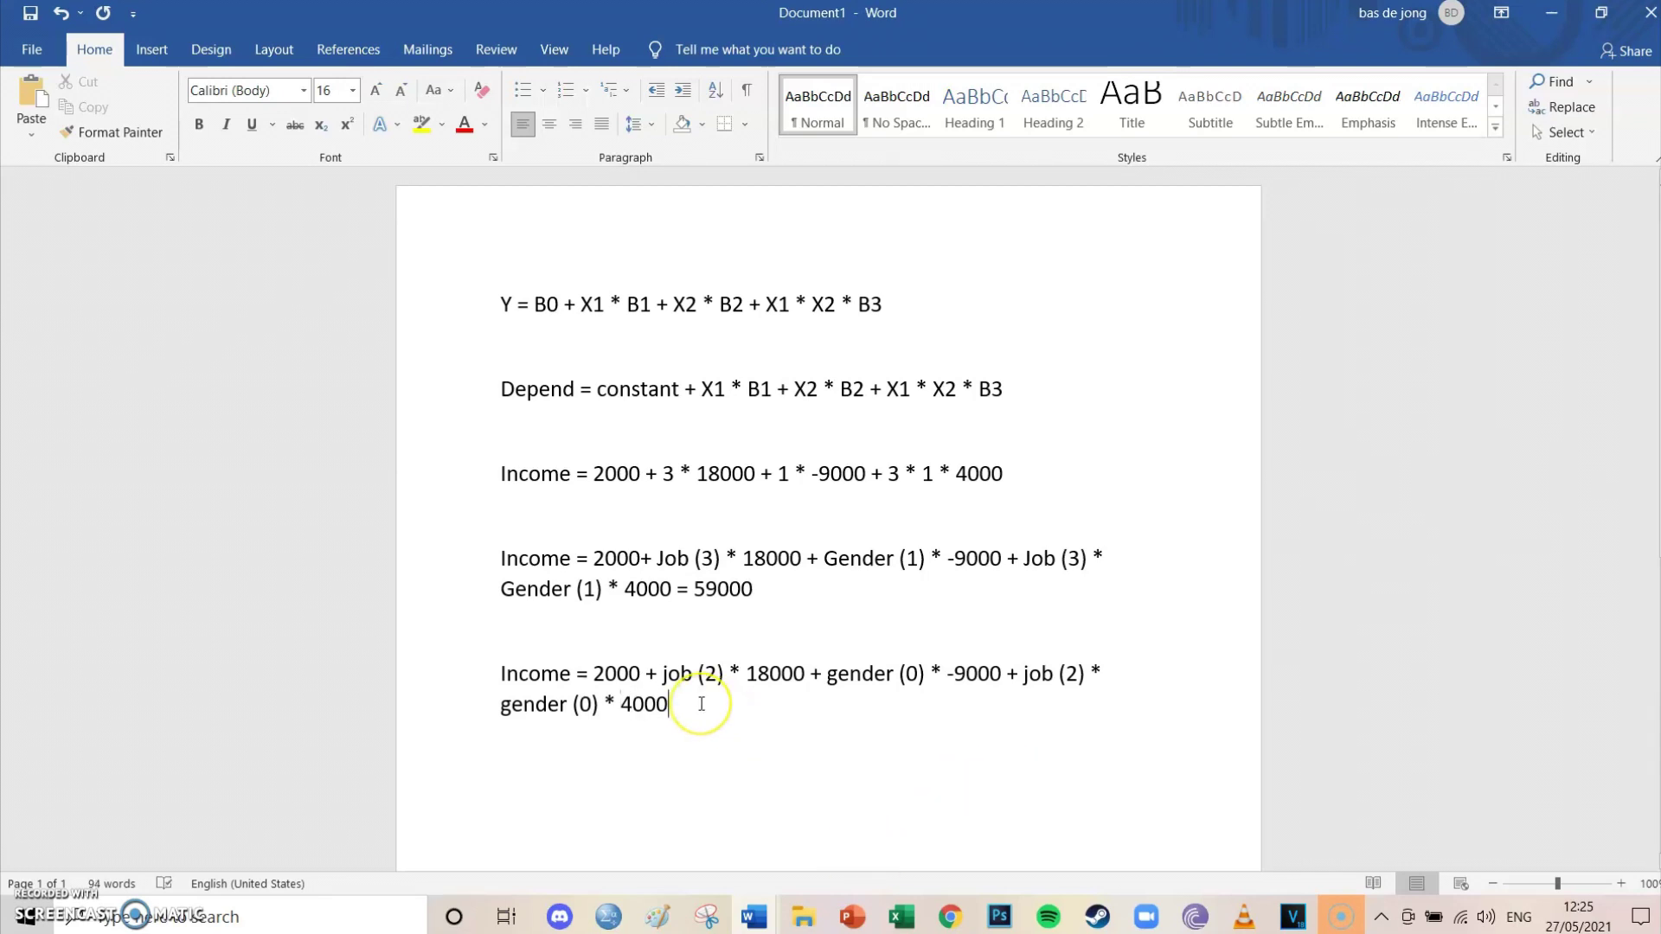
{"action": "left_click", "coordinate": [1009, 675], "text": "shift"}
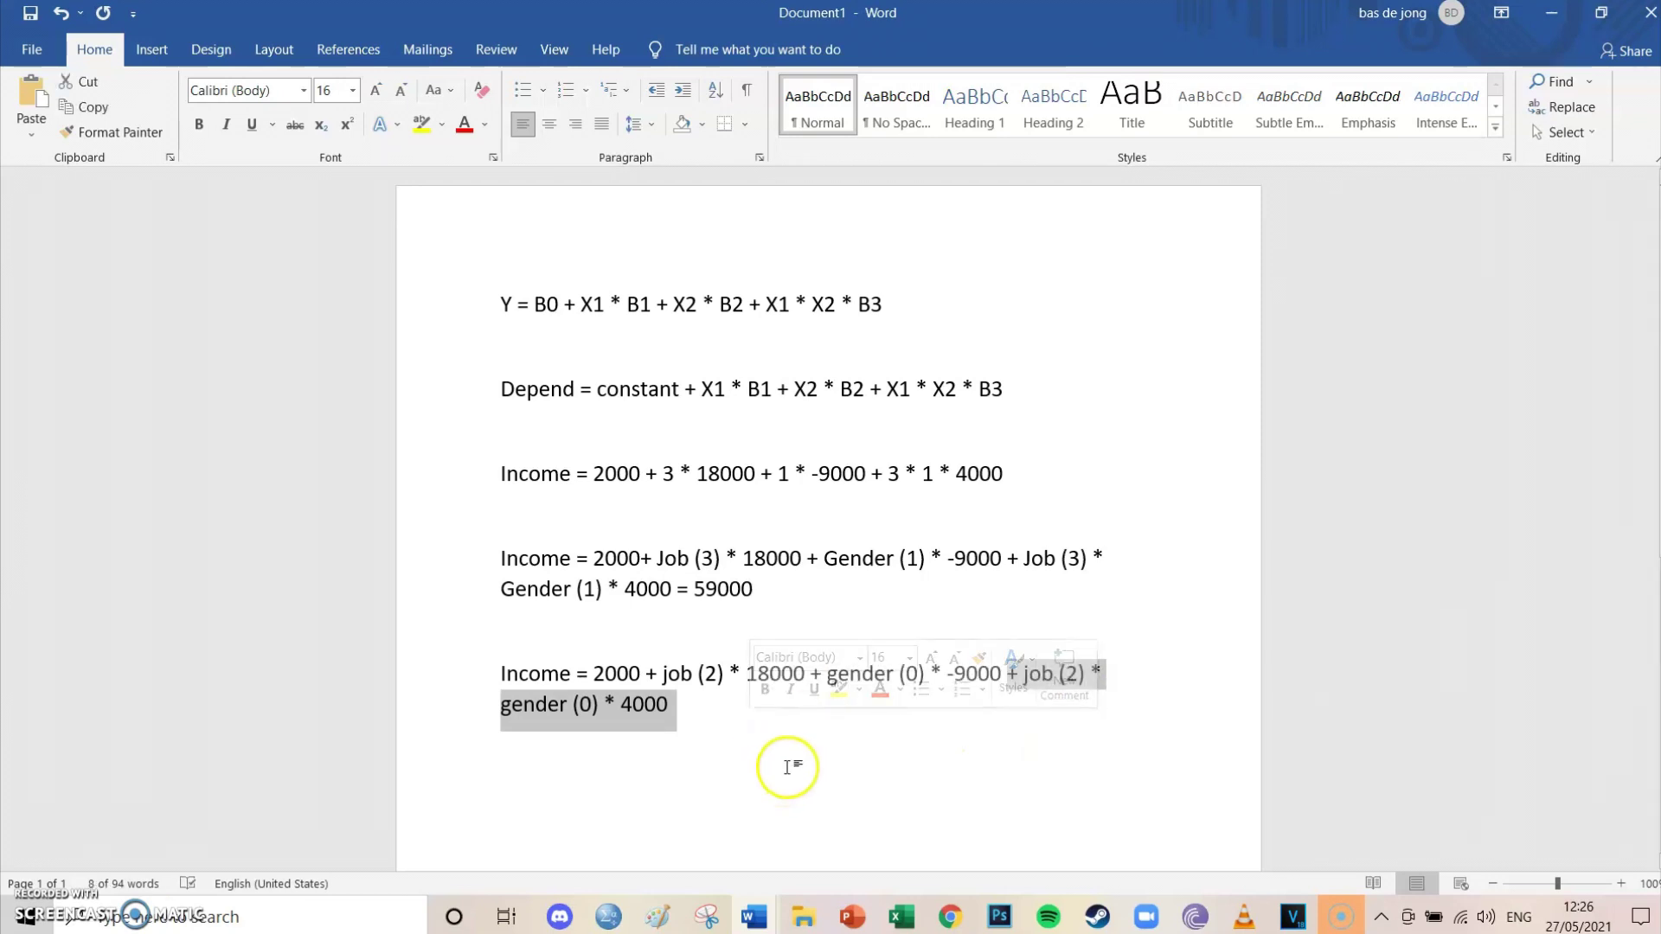
{"action": "left_click", "coordinate": [975, 793]}
{"action": "left_click_drag", "start_coordinate": [812, 675], "coordinate": [995, 677]}
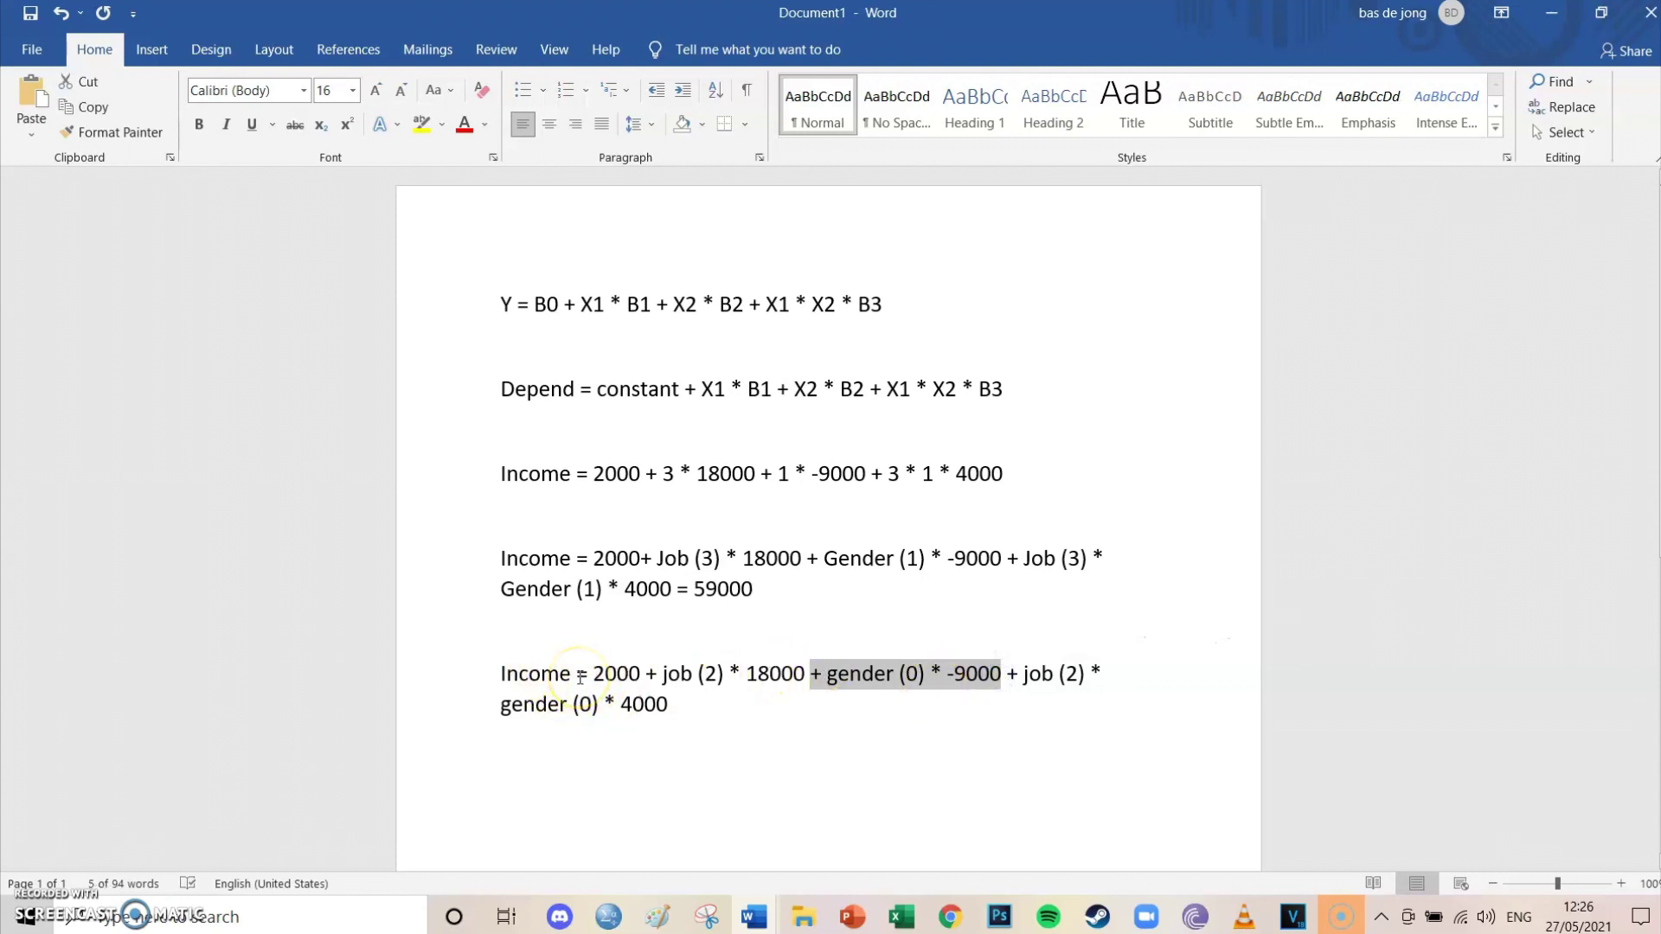
{"action": "left_click_drag", "start_coordinate": [593, 673], "coordinate": [805, 674]}
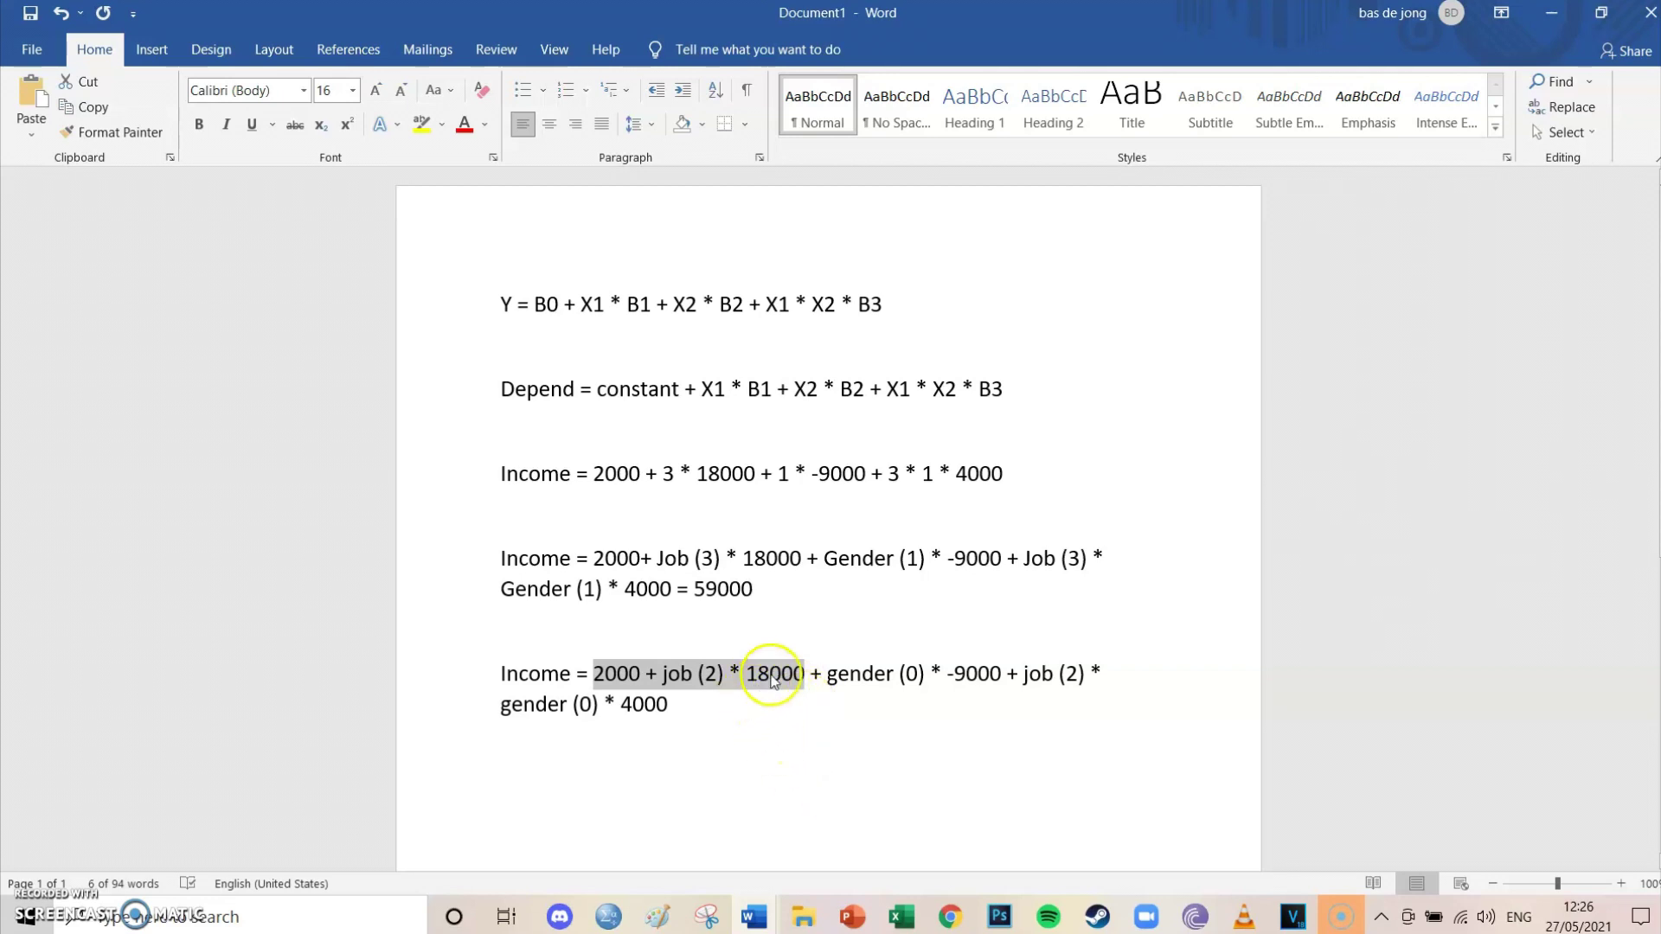
Append = 38000 to the end of the second Income equation.
{"action": "left_click", "coordinate": [808, 714]}
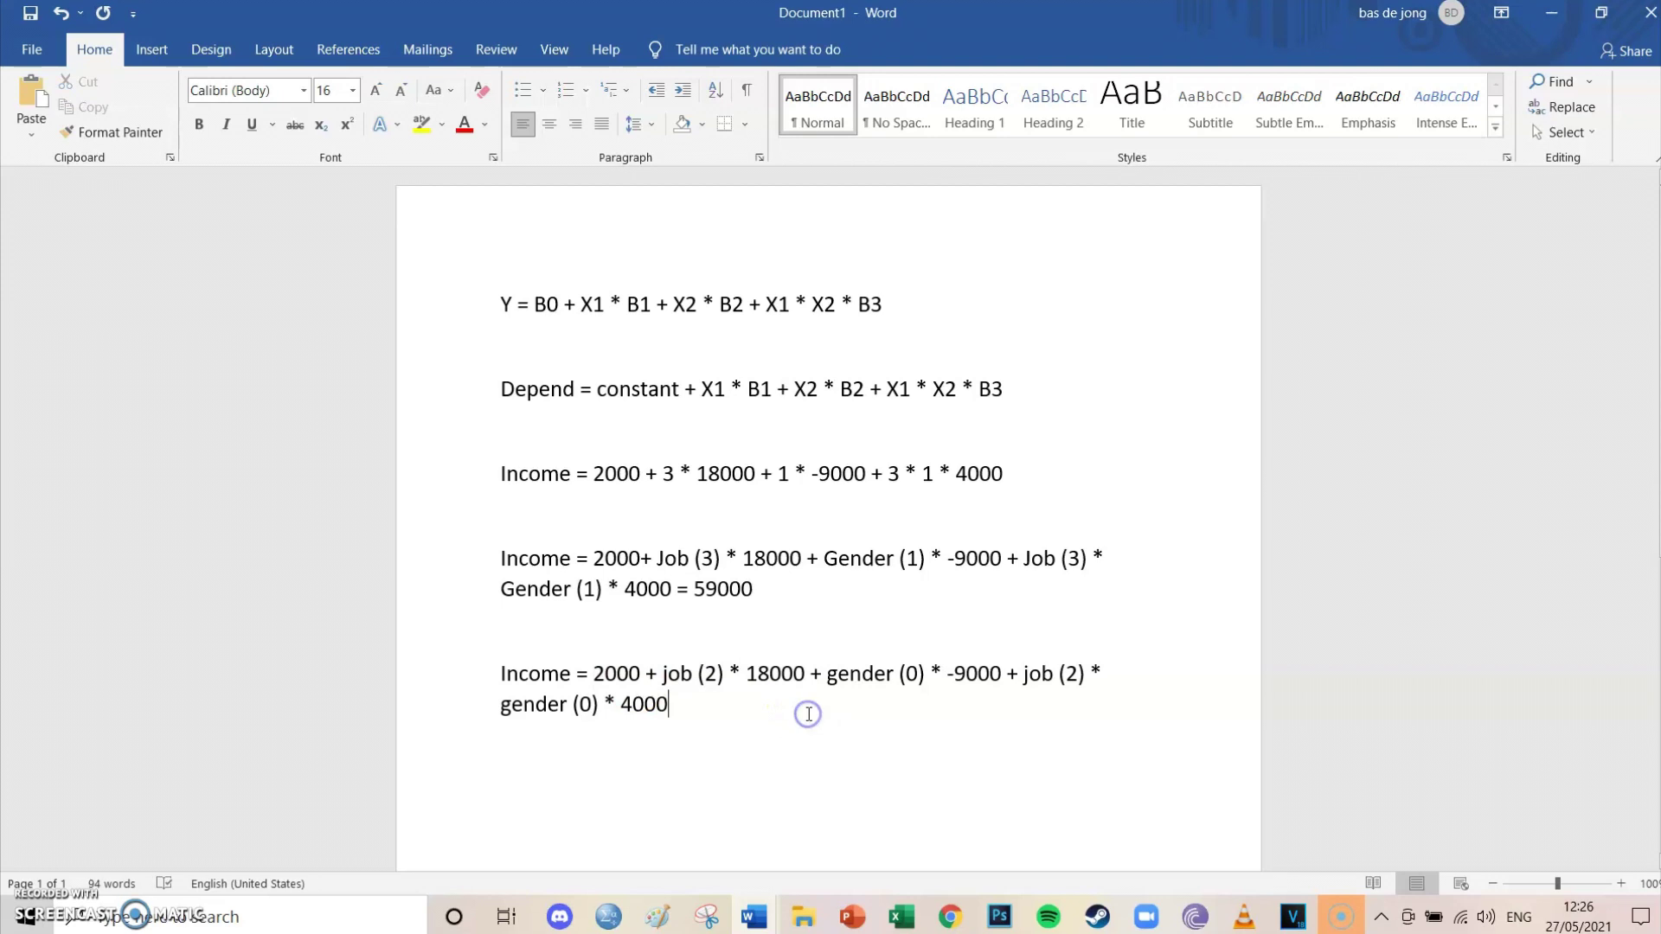
{"action": "type", "text": "= 38000"}
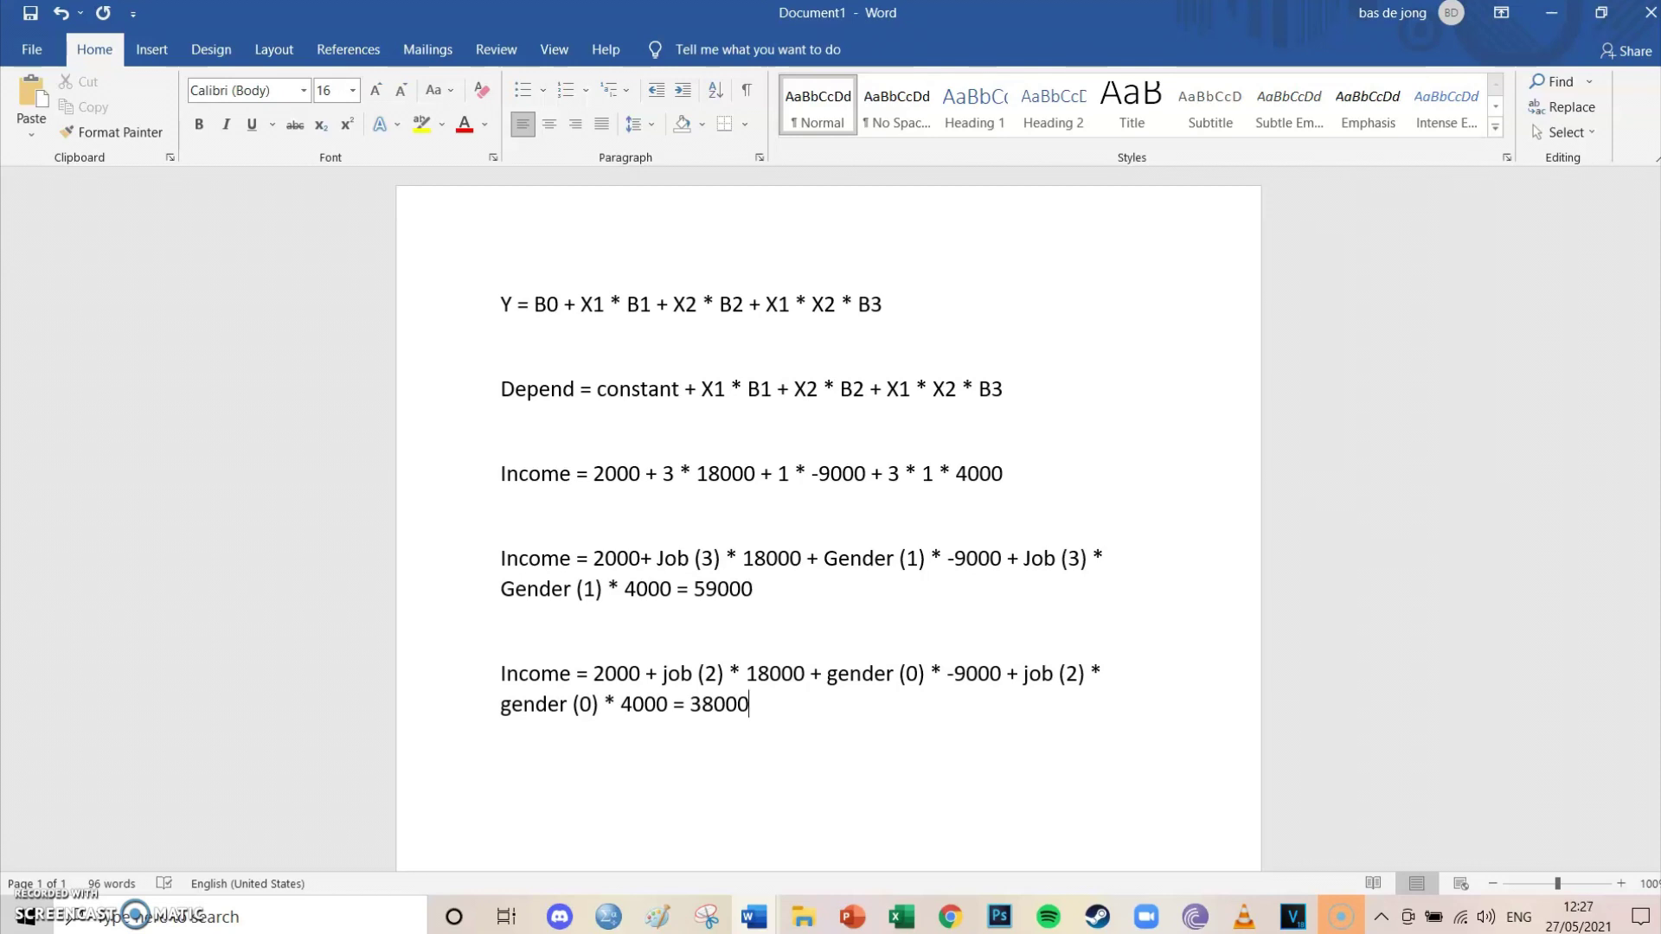
{"action": "left_click", "coordinate": [890, 722]}
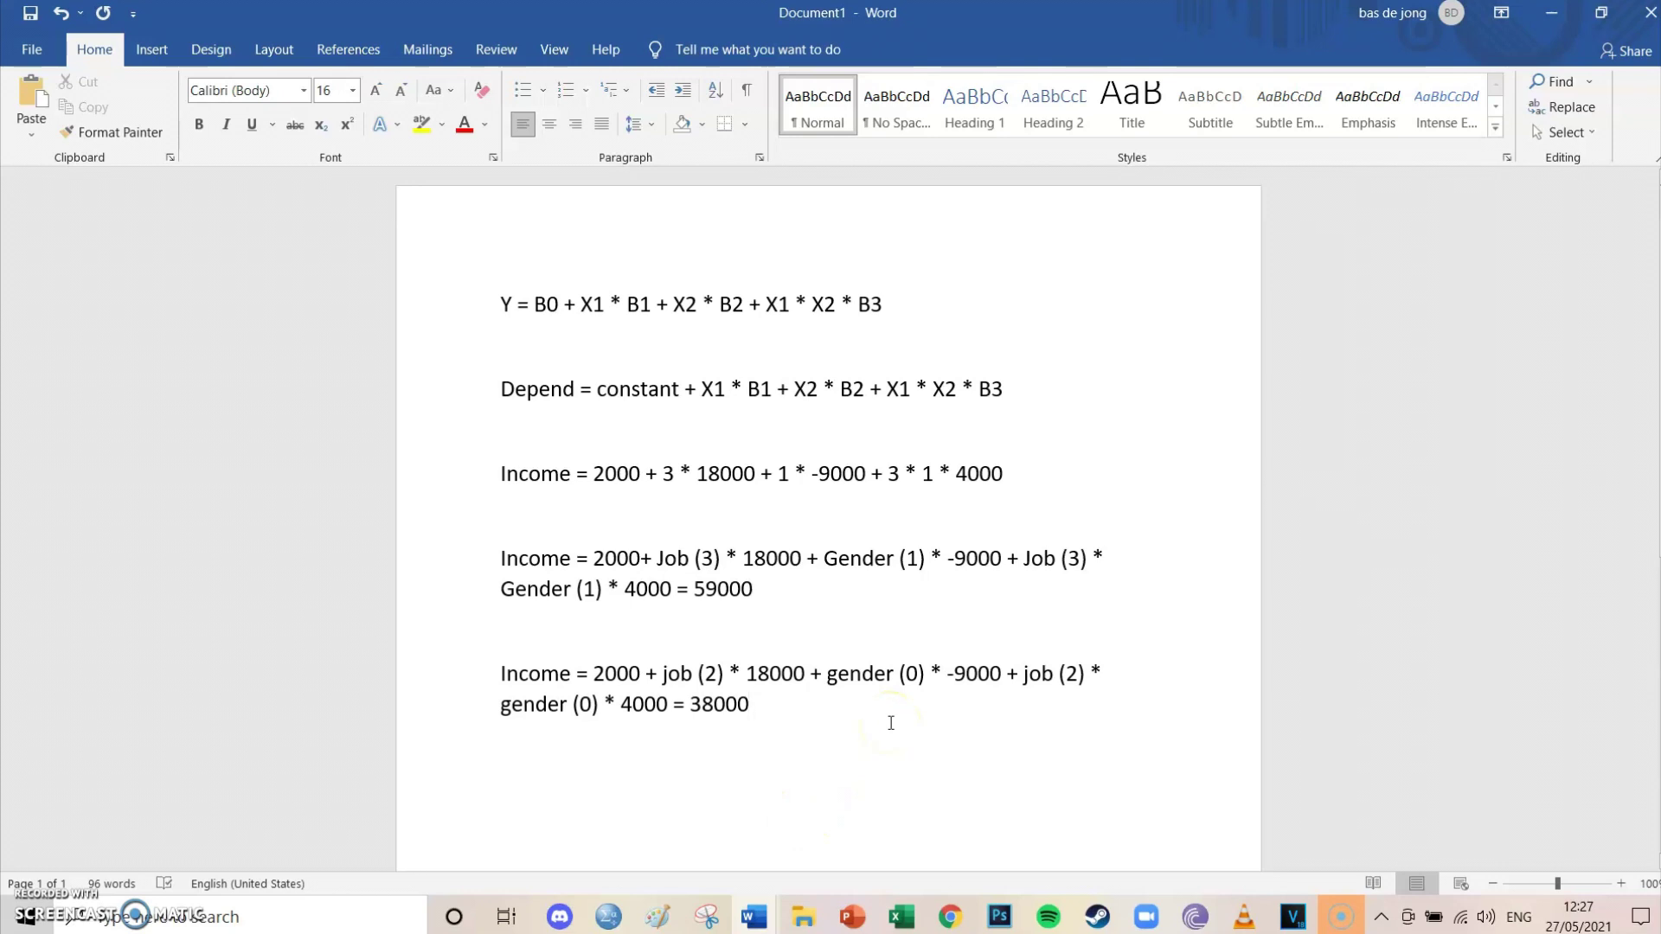